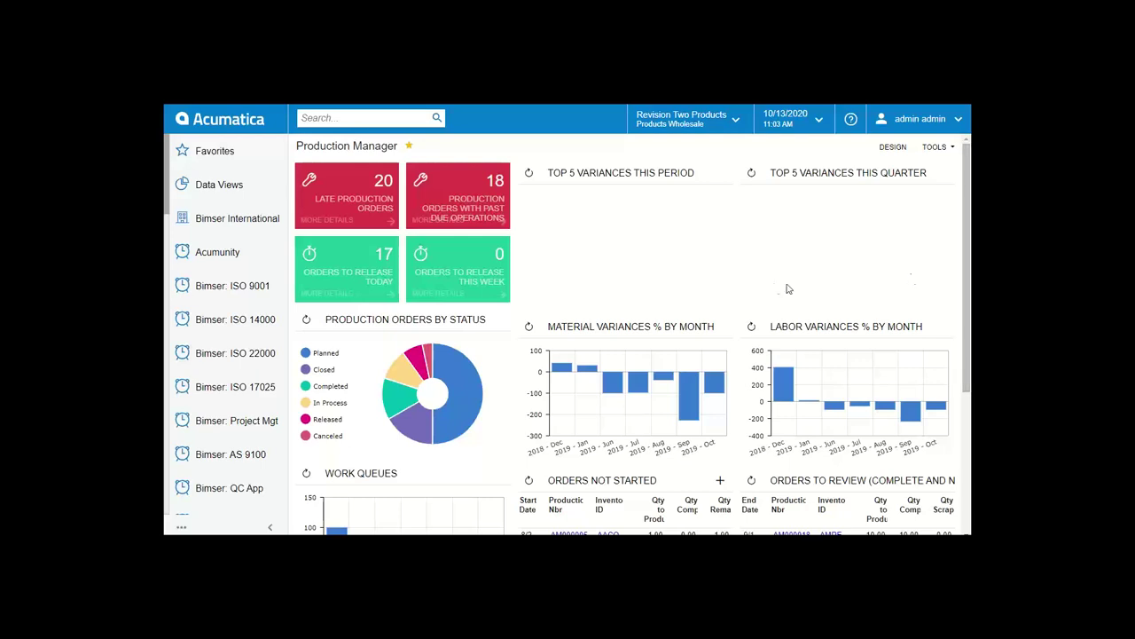
Step: Launch QDMS from the Bimser International menu and log in with the user name
{"action": "left_click", "coordinate": [284, 221]}
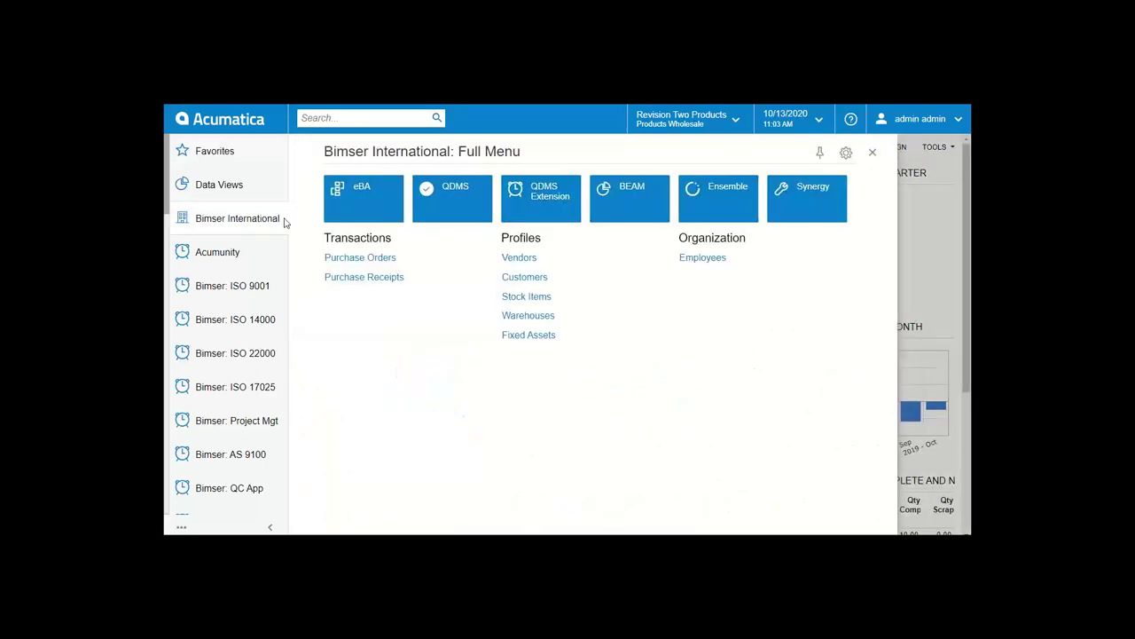
{"action": "left_click", "coordinate": [437, 201]}
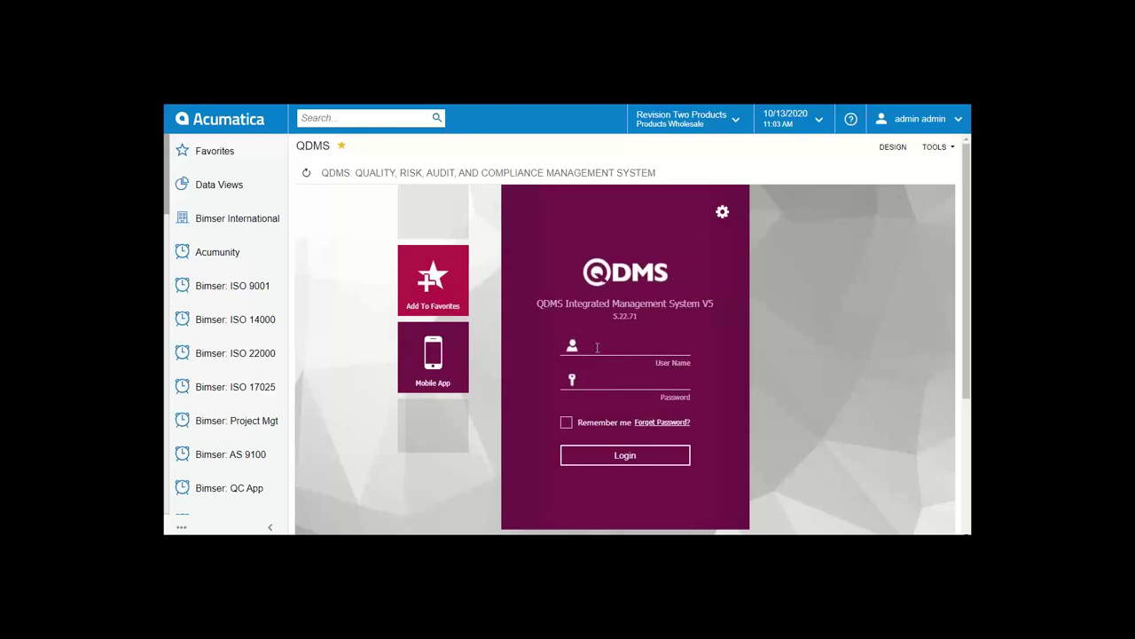
{"action": "left_click", "coordinate": [597, 347]}
{"action": "type", "text": "001"}
{"action": "left_click", "coordinate": [685, 456]}
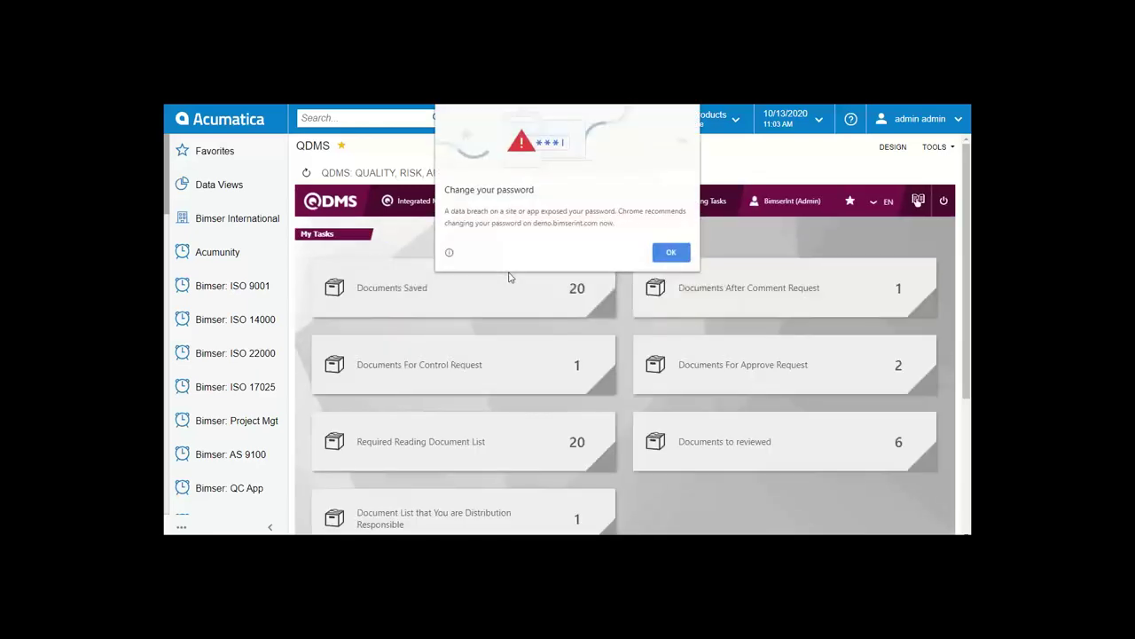
Step: Dismiss Chrome's password alert and scroll My Tasks to see CAPA counts (7 to close, 3 to perform)
{"action": "left_click", "coordinate": [685, 253]}
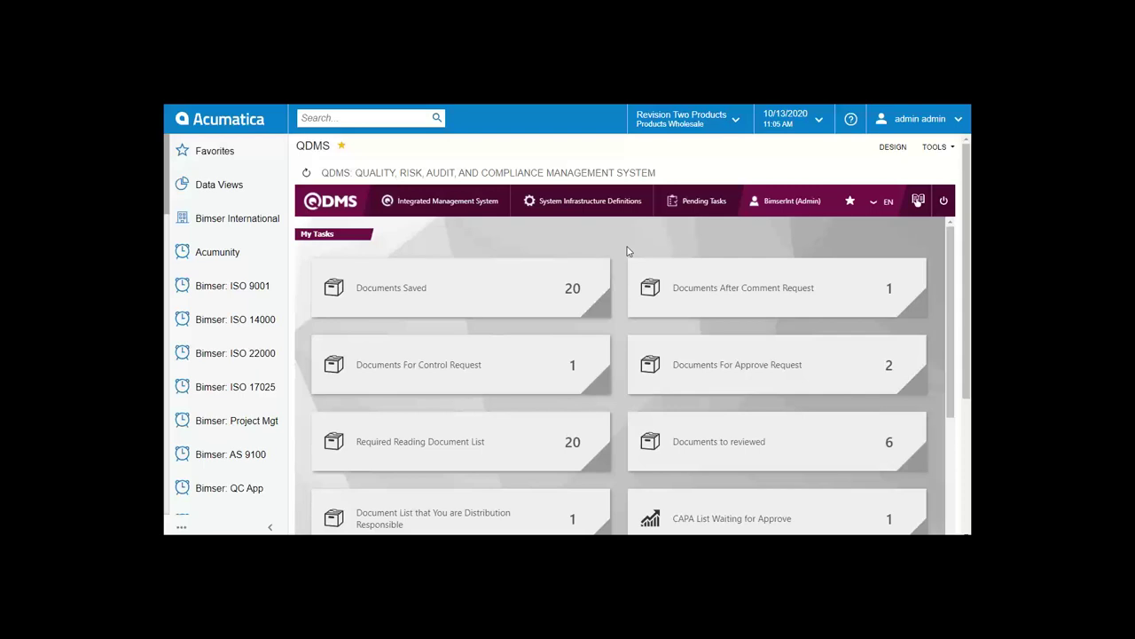
{"action": "scroll", "coordinate": [626, 253], "scroll_direction": "down", "scroll_amount": 1}
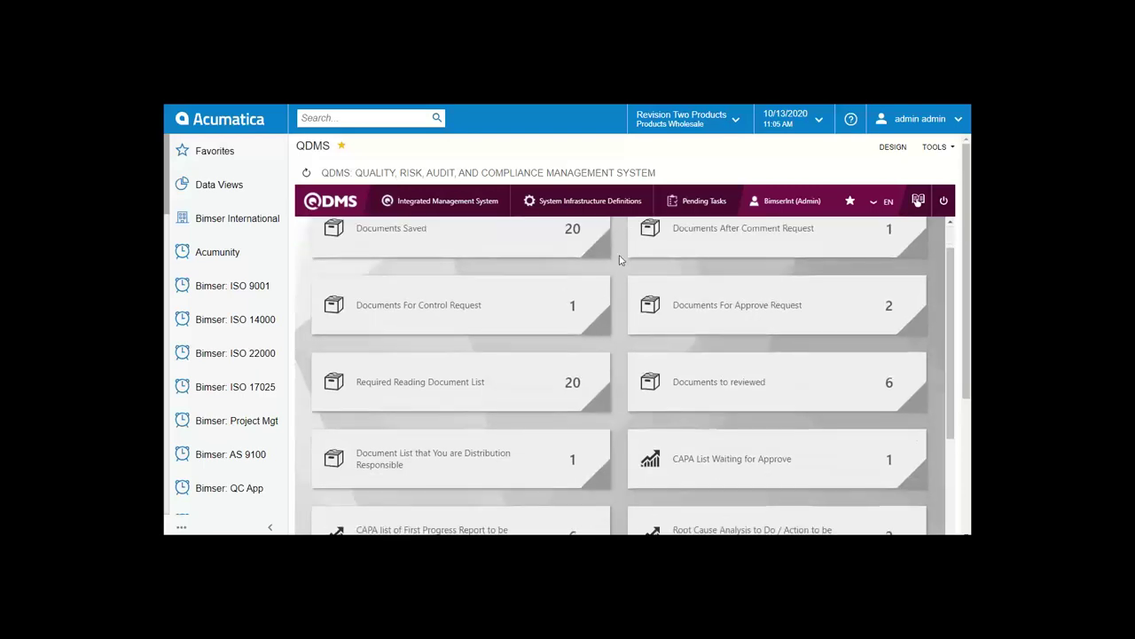
{"action": "scroll", "coordinate": [621, 259], "scroll_direction": "down", "scroll_amount": 3}
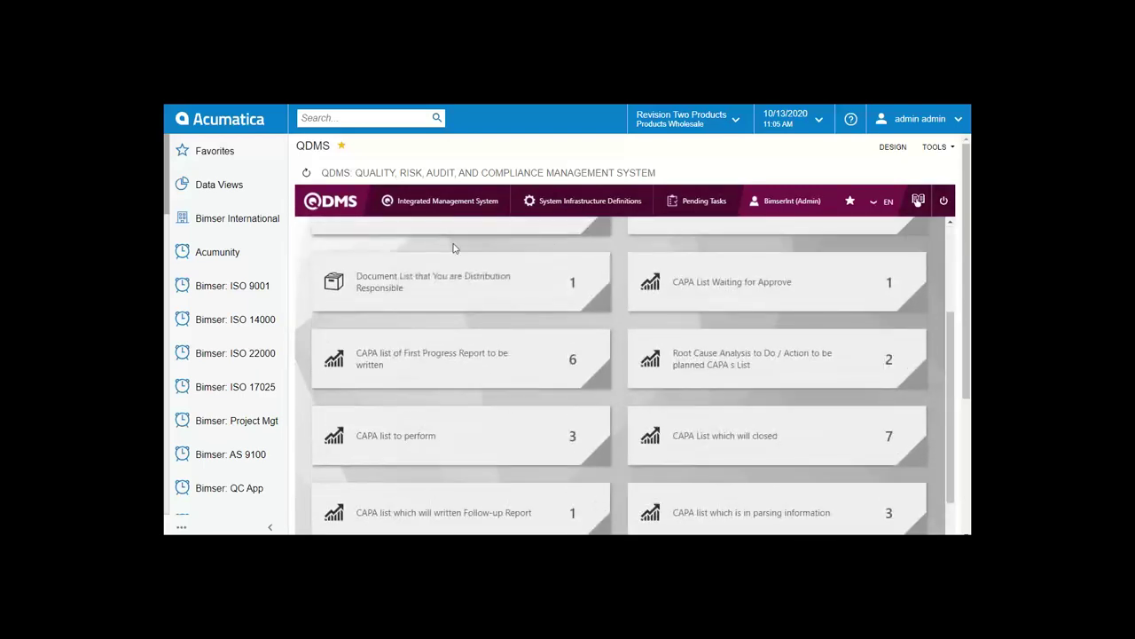
{"action": "scroll", "coordinate": [452, 248], "scroll_direction": "up", "scroll_amount": 4}
Step: Open the Audit Plans list under Integrated Management System > Audit Activities
{"action": "left_click", "coordinate": [461, 216]}
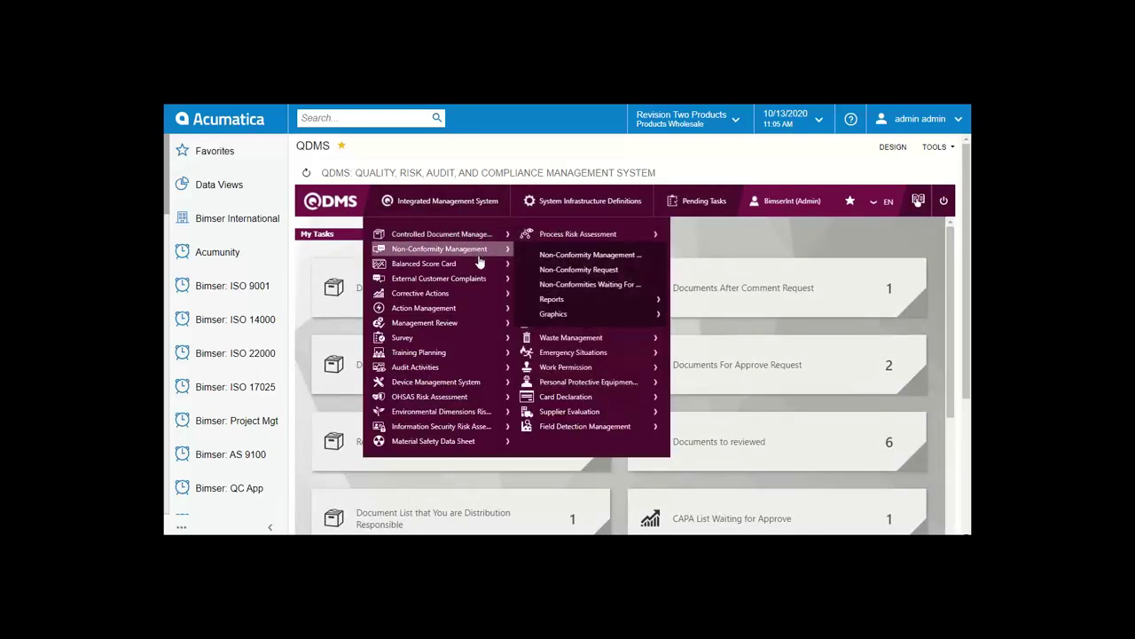
{"action": "mouse_move", "coordinate": [466, 366]}
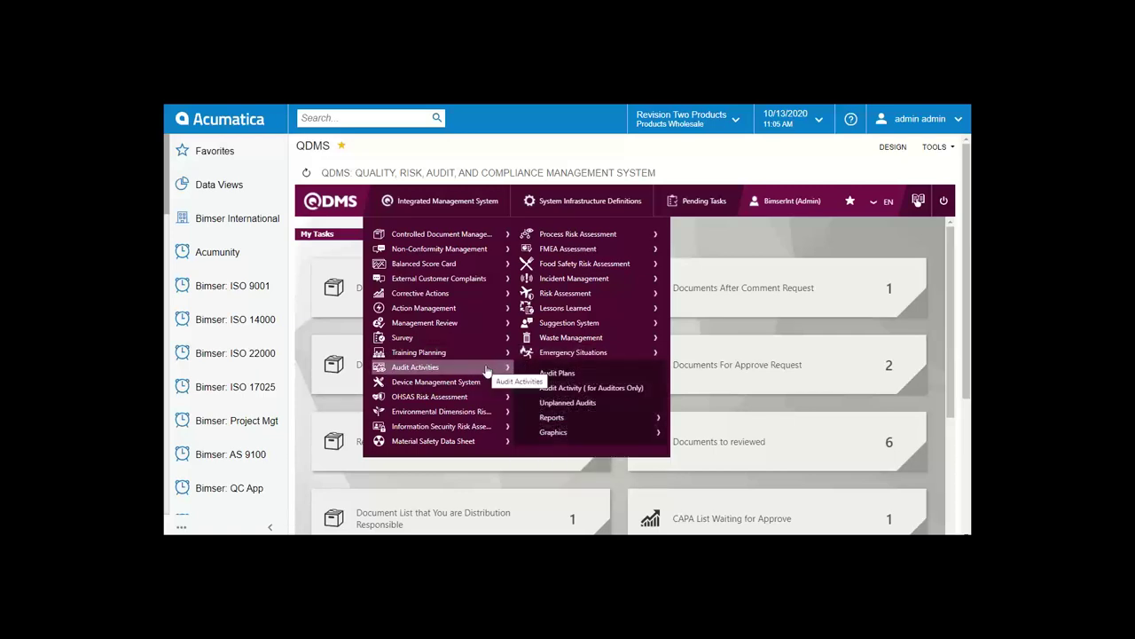
{"action": "left_click", "coordinate": [542, 376]}
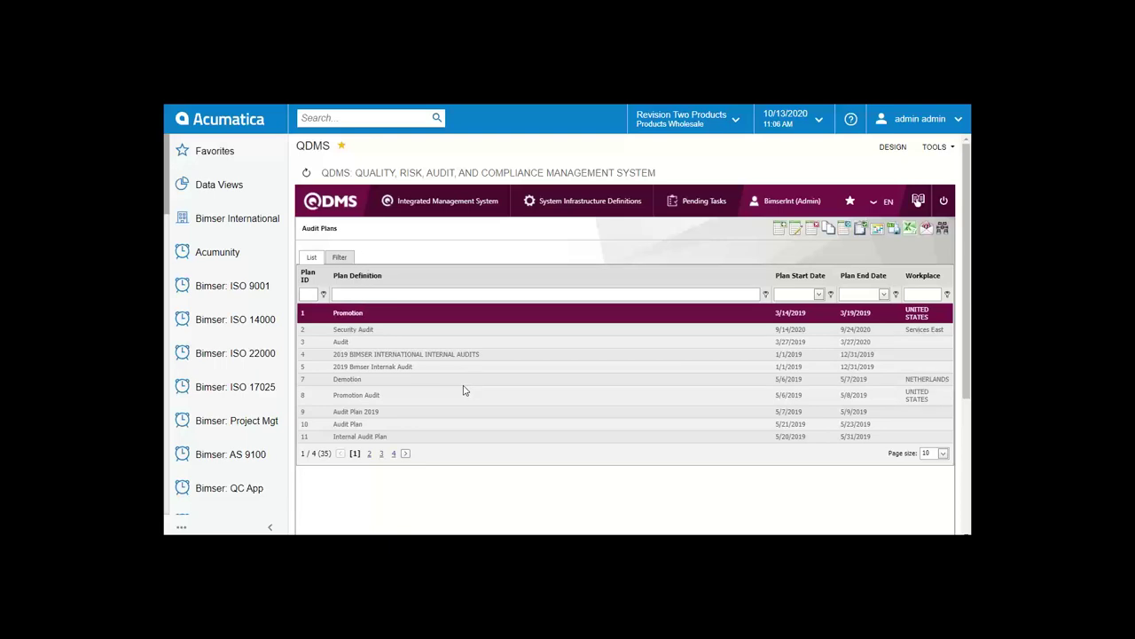
Step: Browse the audit plan pages through to the last, then select plan 11, Internal Audit Plan
{"action": "left_click", "coordinate": [395, 438]}
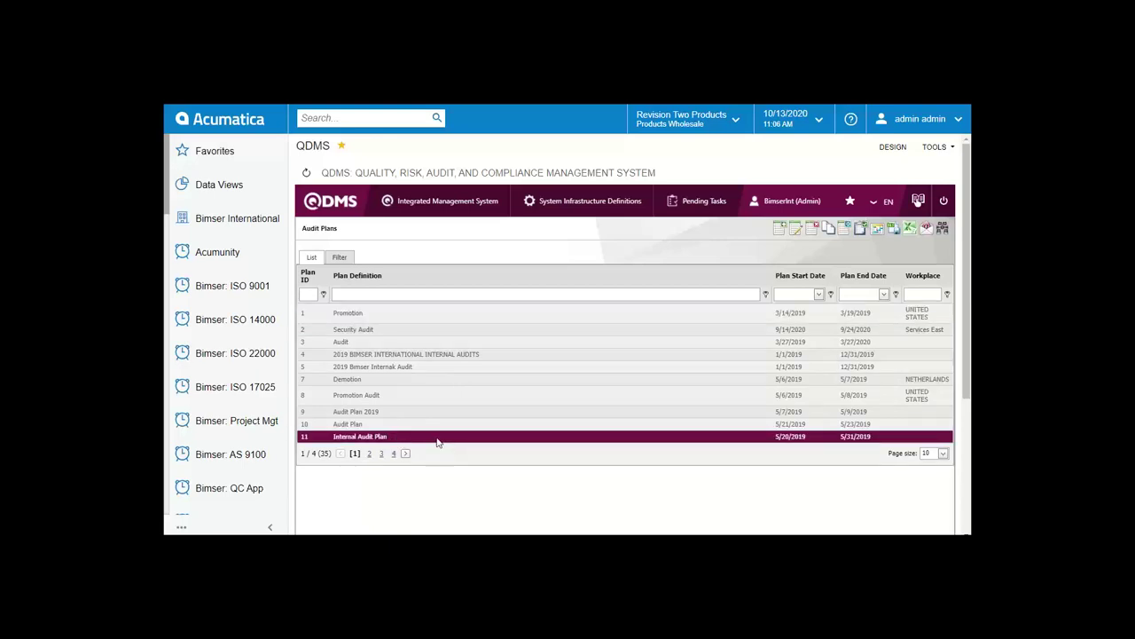
{"action": "left_click", "coordinate": [381, 453]}
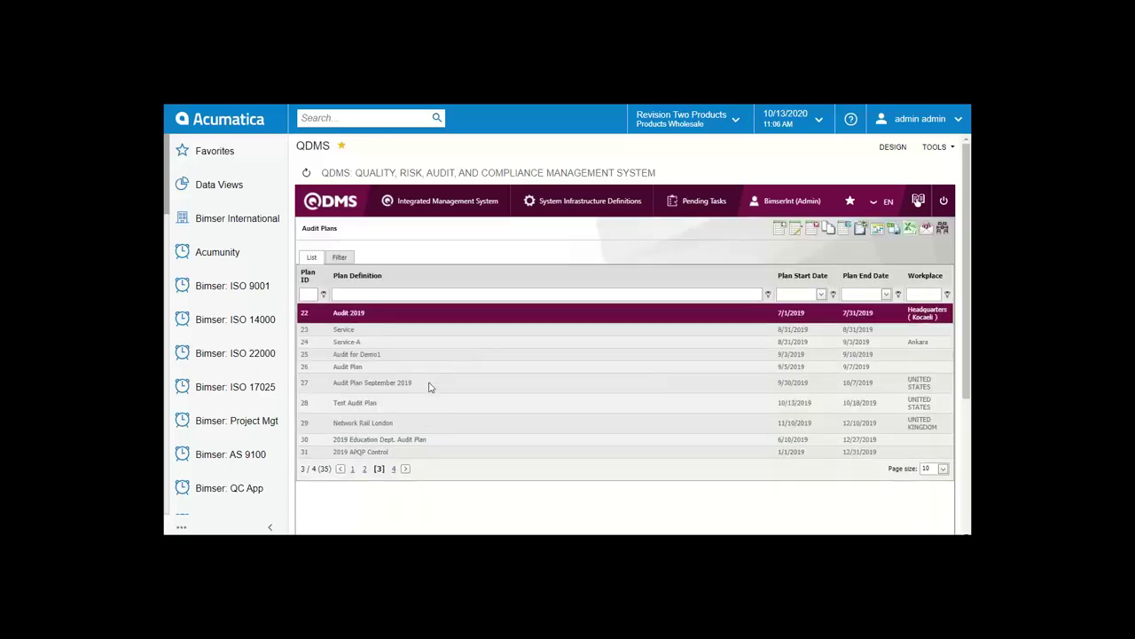
{"action": "left_click", "coordinate": [395, 470]}
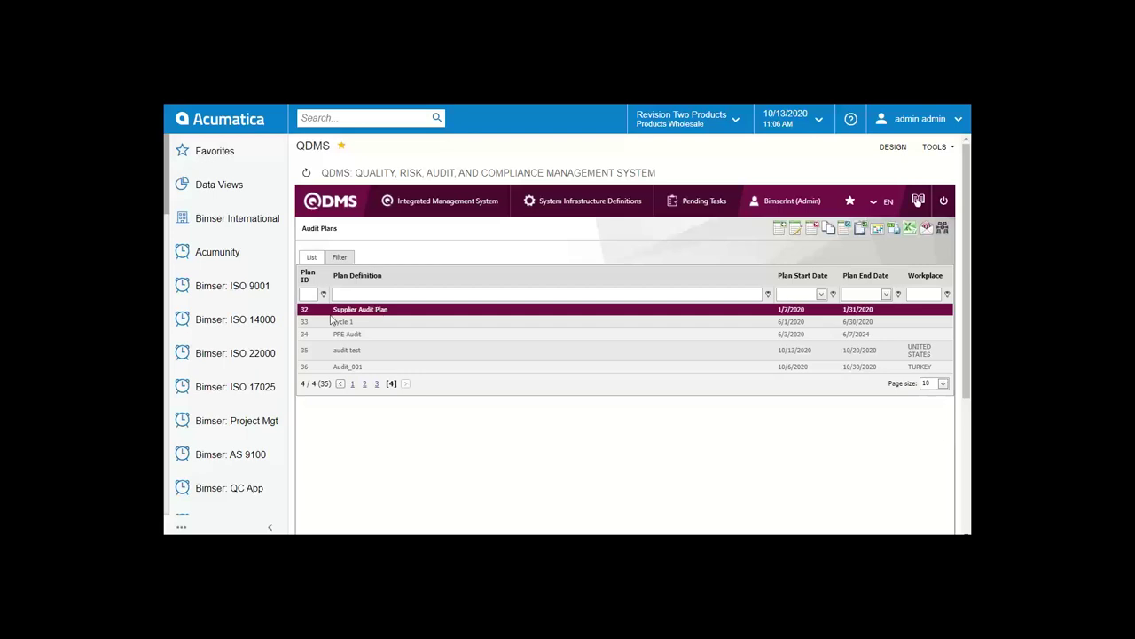
{"action": "left_click", "coordinate": [352, 383]}
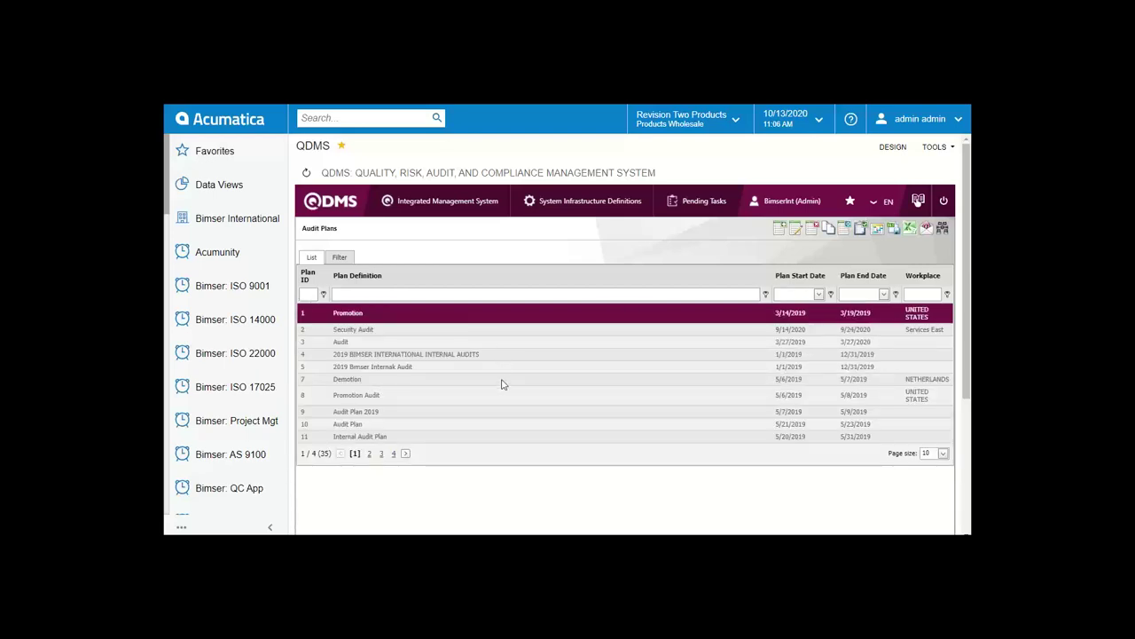
{"action": "left_click", "coordinate": [473, 437]}
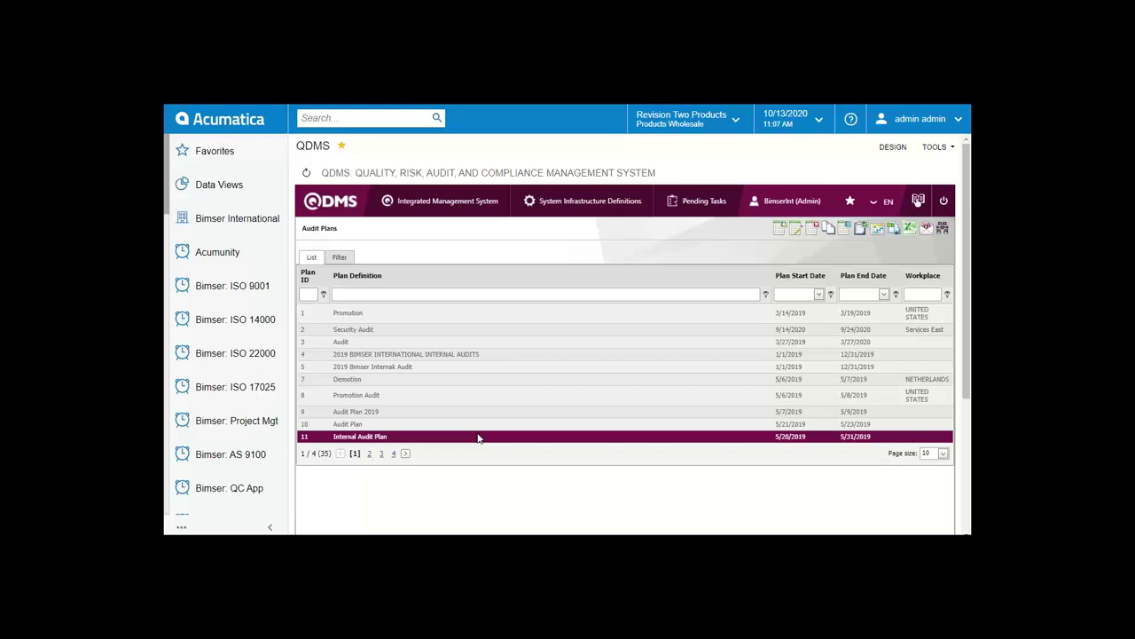
Step: Open audit 11.0002 Sales Dep. Internal Audit from the Internal Audit Plan's audits
{"action": "left_click", "coordinate": [845, 230]}
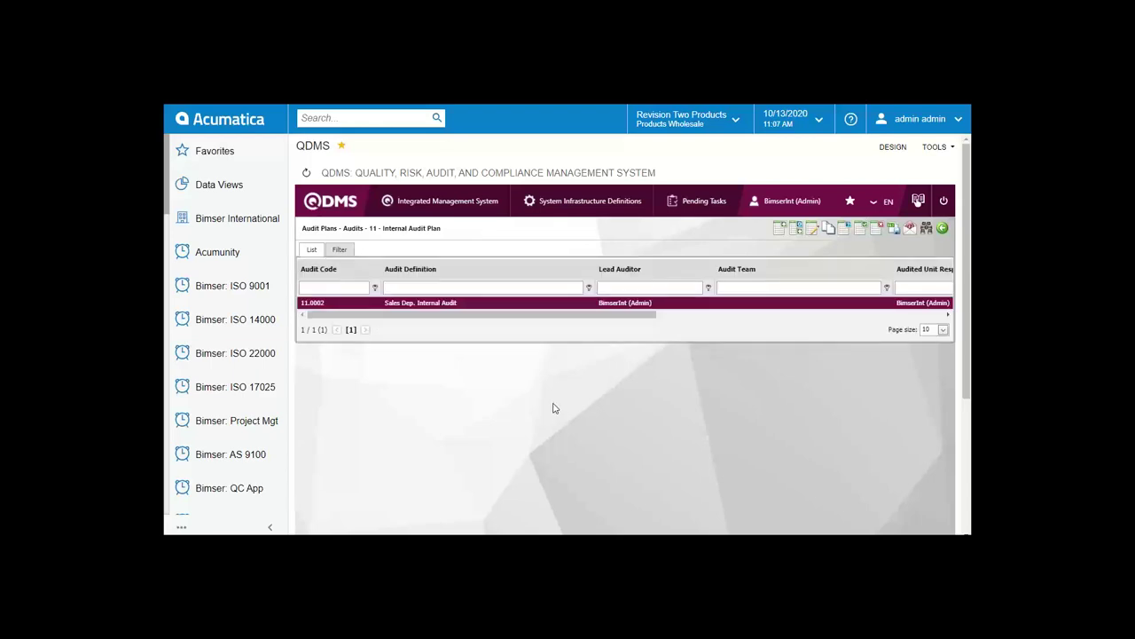
{"action": "left_click_drag", "start_coordinate": [544, 321], "coordinate": [485, 320]}
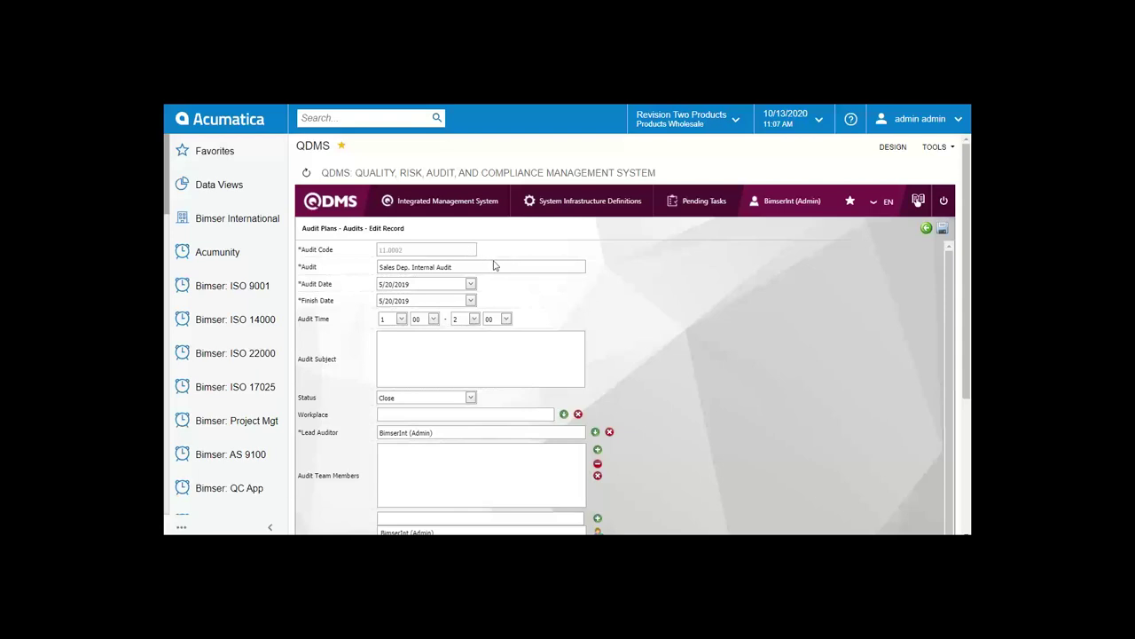
{"action": "left_click", "coordinate": [435, 285]}
{"action": "scroll", "coordinate": [519, 341], "scroll_direction": "down", "scroll_amount": 1}
{"action": "scroll", "coordinate": [393, 358], "scroll_direction": "up", "scroll_amount": 1}
{"action": "left_click", "coordinate": [393, 359]}
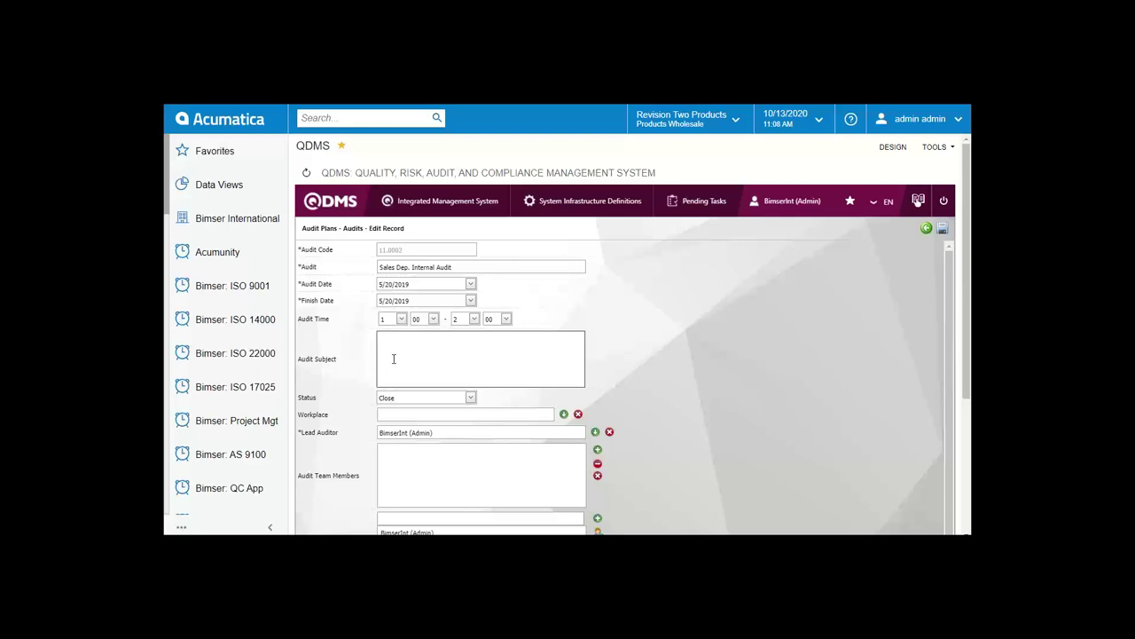
{"action": "scroll", "coordinate": [335, 346], "scroll_direction": "down", "scroll_amount": 1}
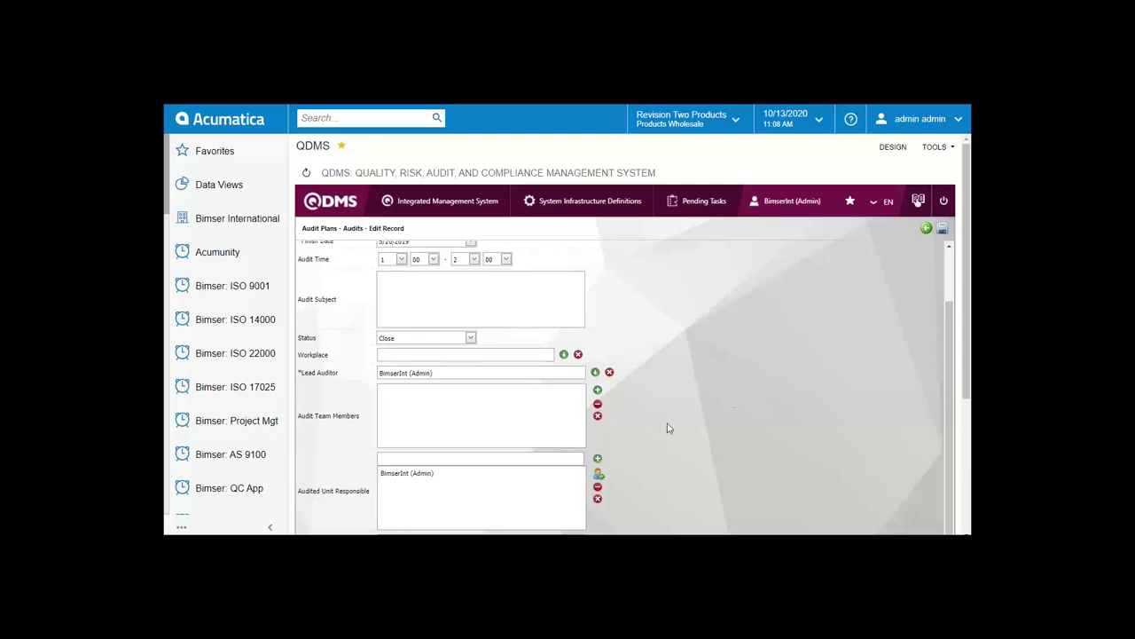
{"action": "scroll", "coordinate": [666, 426], "scroll_direction": "down", "scroll_amount": 1}
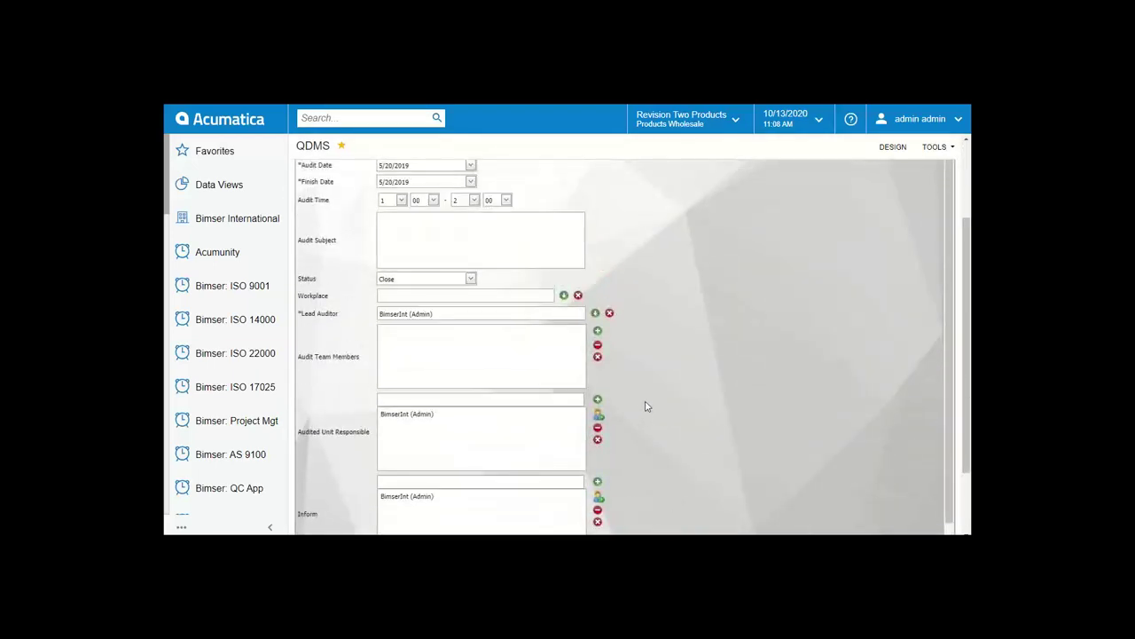
{"action": "scroll", "coordinate": [646, 408], "scroll_direction": "down", "scroll_amount": 2}
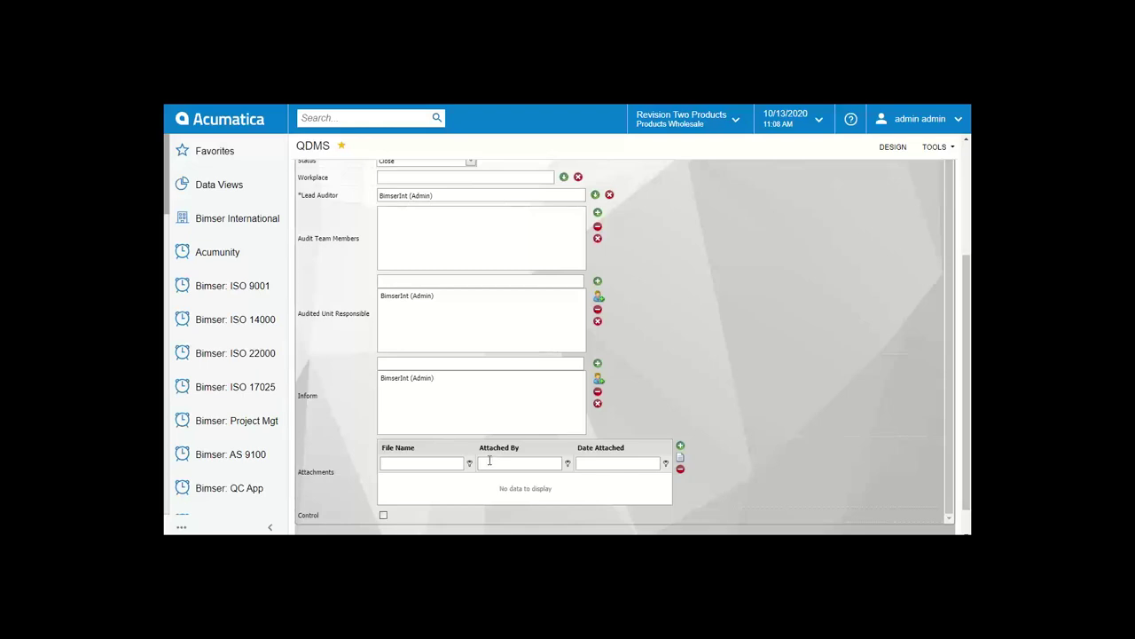
Step: Attempt to add an attachment to the audit through the upload box
{"action": "left_click", "coordinate": [681, 445]}
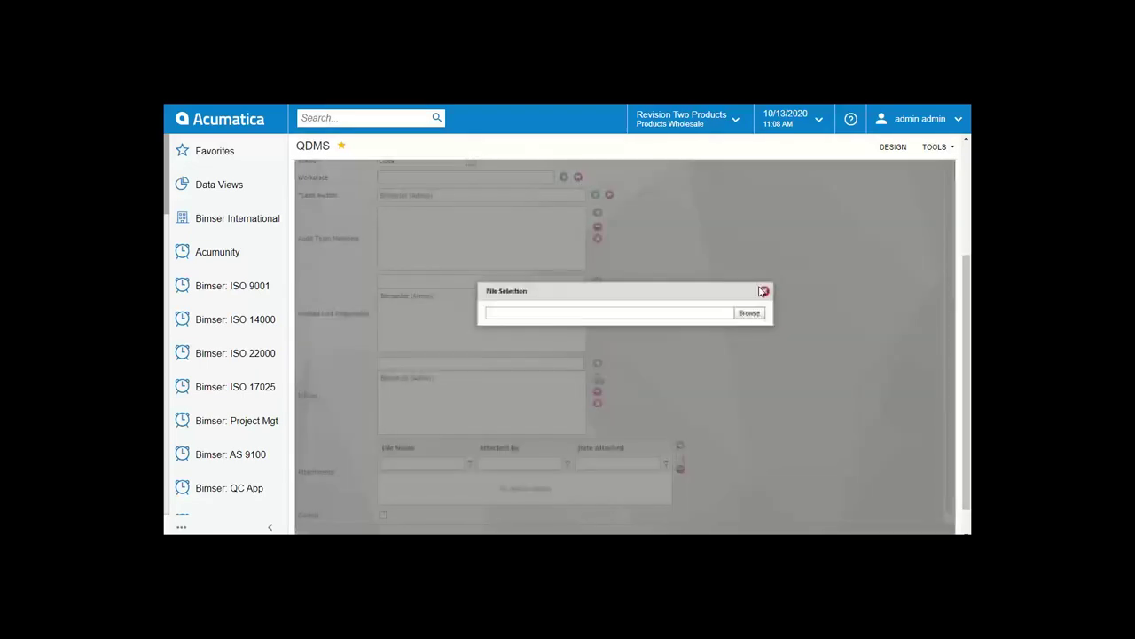
{"action": "left_click", "coordinate": [760, 294]}
{"action": "left_click", "coordinate": [681, 446]}
{"action": "left_click", "coordinate": [680, 446]}
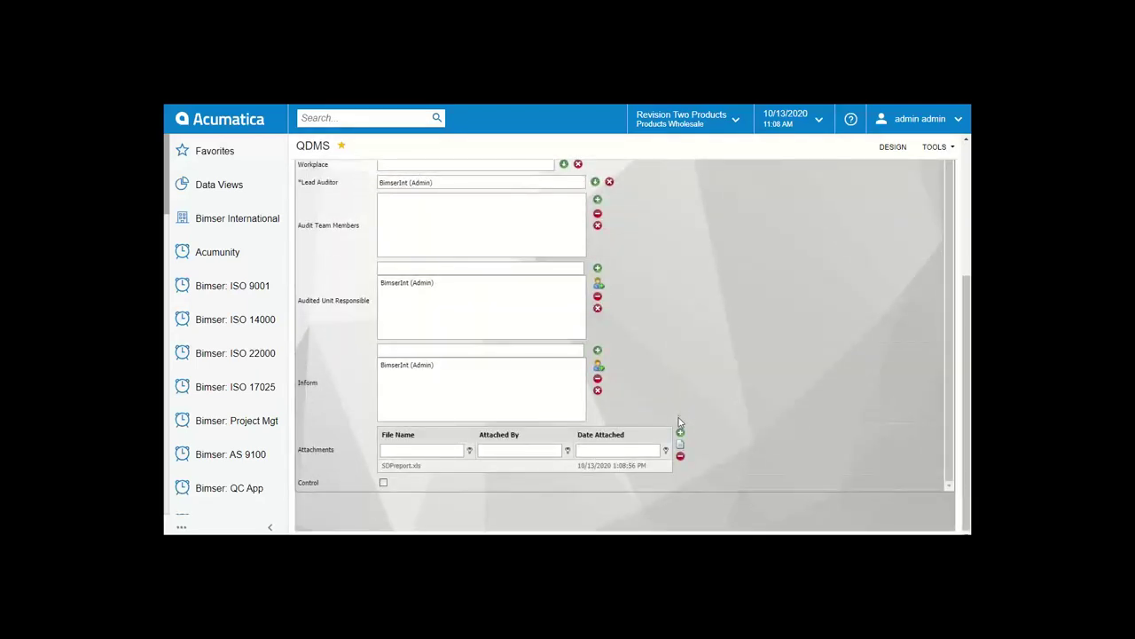
Step: Go back from the audit form to the Internal Audit Plan's audits list
{"action": "scroll", "coordinate": [679, 420], "scroll_direction": "up", "scroll_amount": 1}
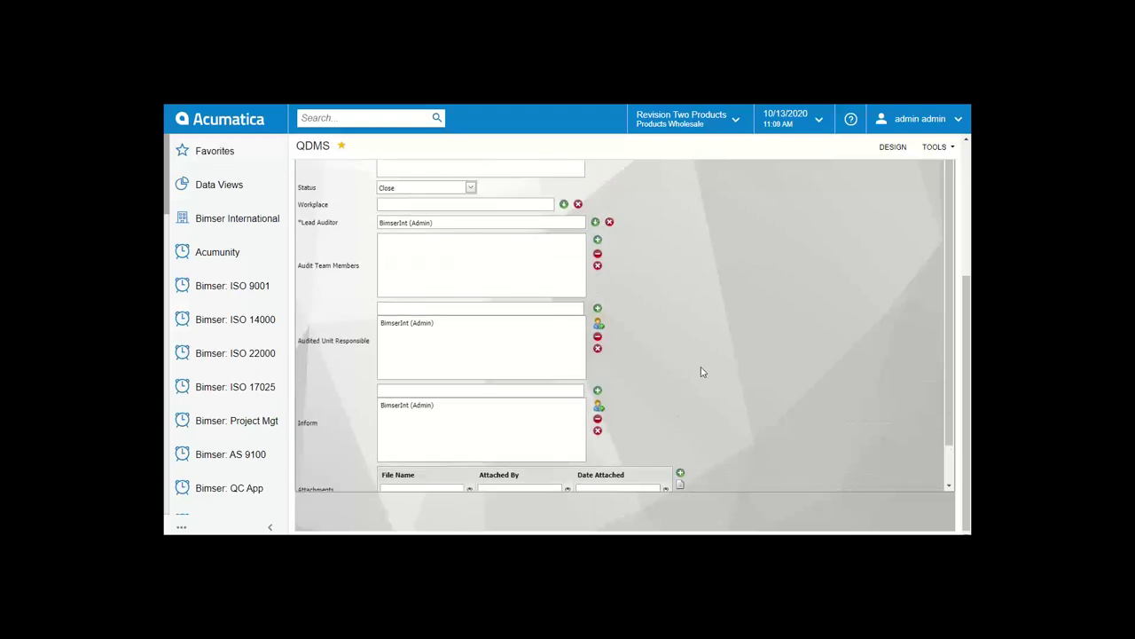
{"action": "scroll", "coordinate": [702, 372], "scroll_direction": "up", "scroll_amount": 4}
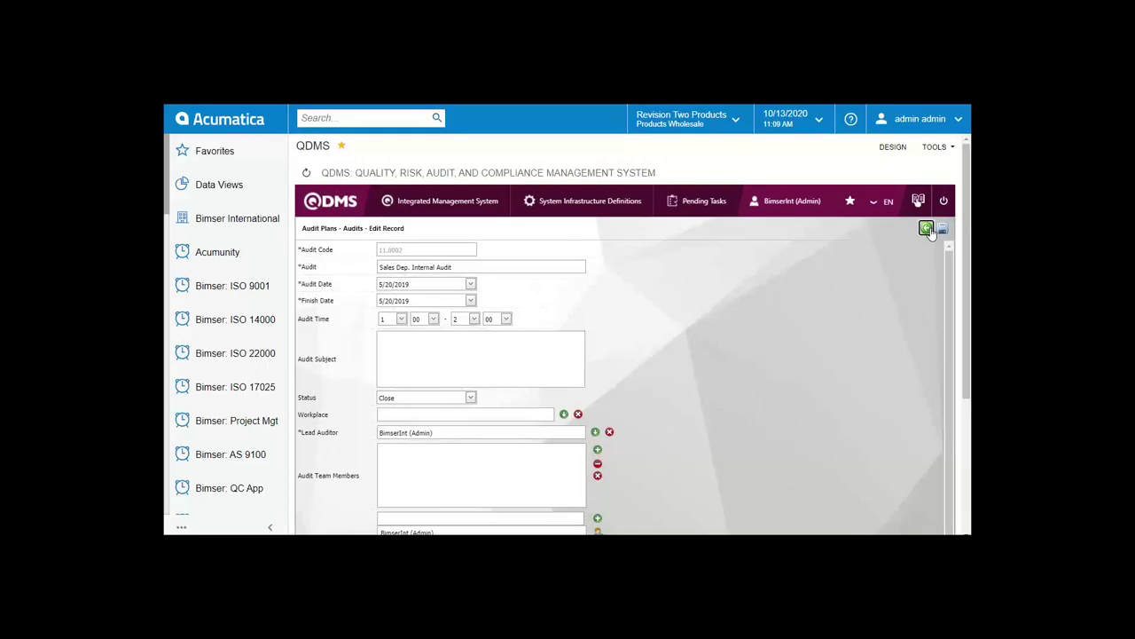
{"action": "left_click", "coordinate": [926, 229]}
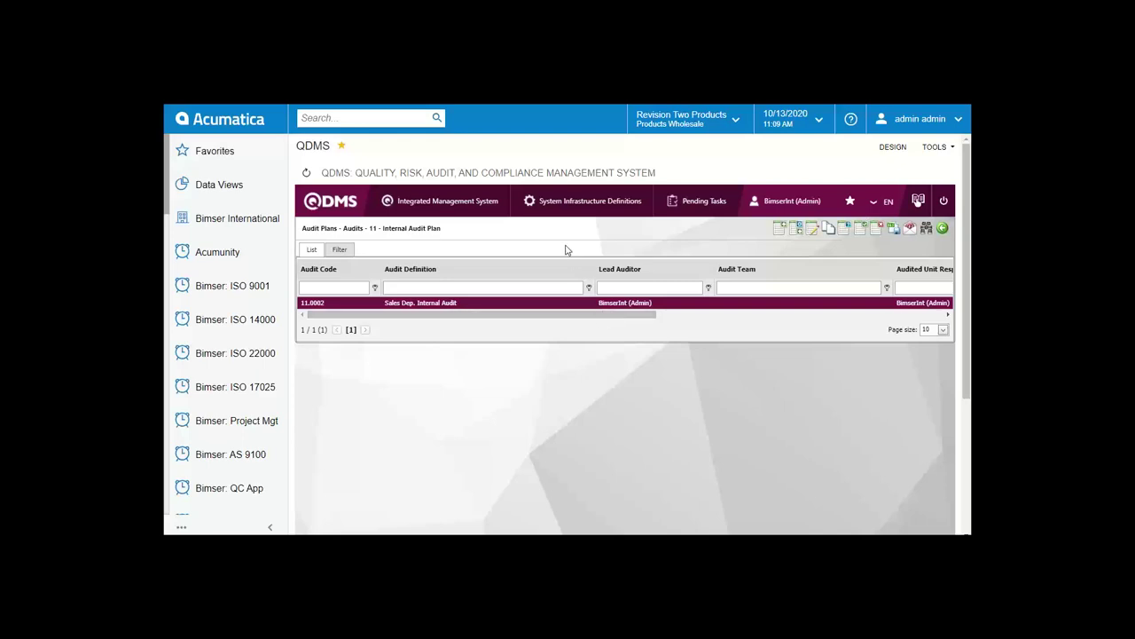
Step: Show audit 11.0002's three plan questions and close the empty Select Question picker
{"action": "left_click", "coordinate": [845, 229]}
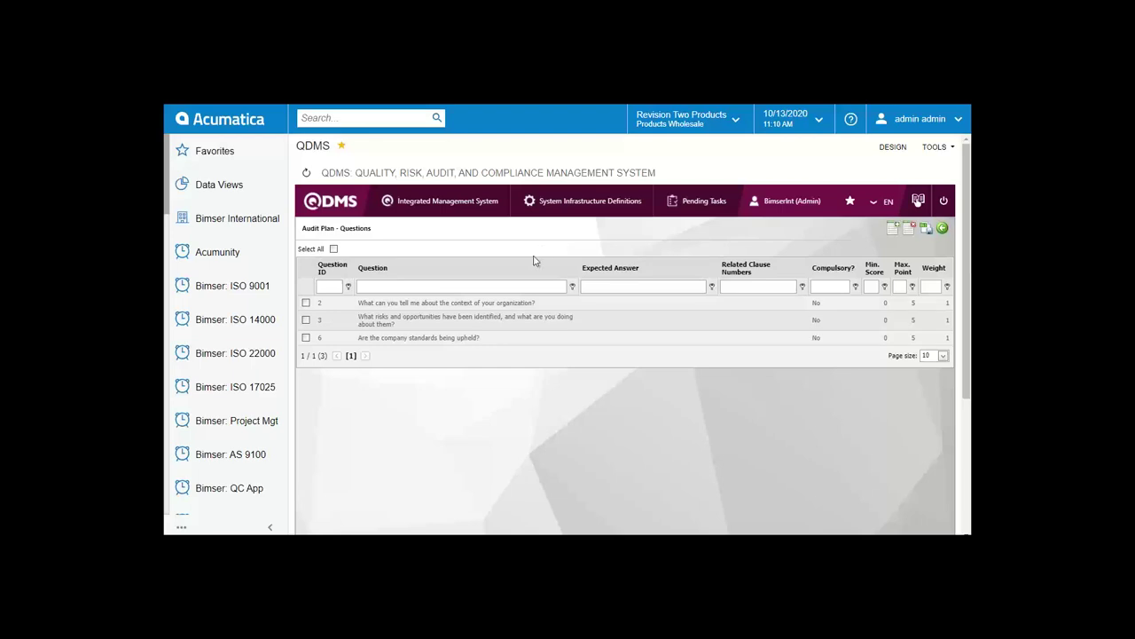
{"action": "left_click", "coordinate": [893, 228]}
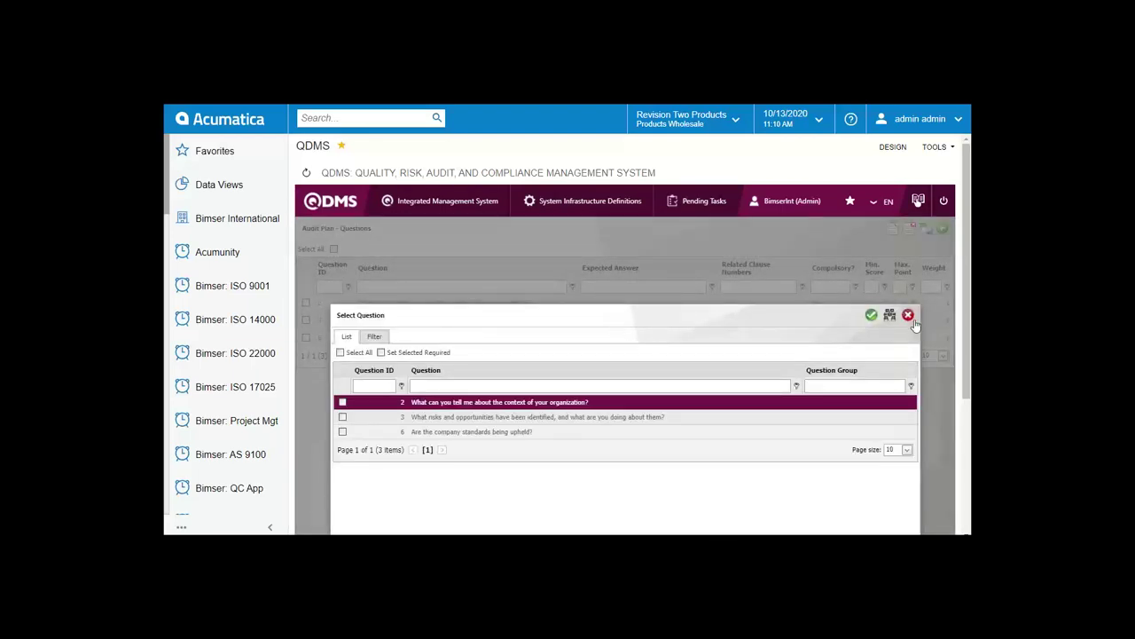
{"action": "left_click", "coordinate": [909, 315]}
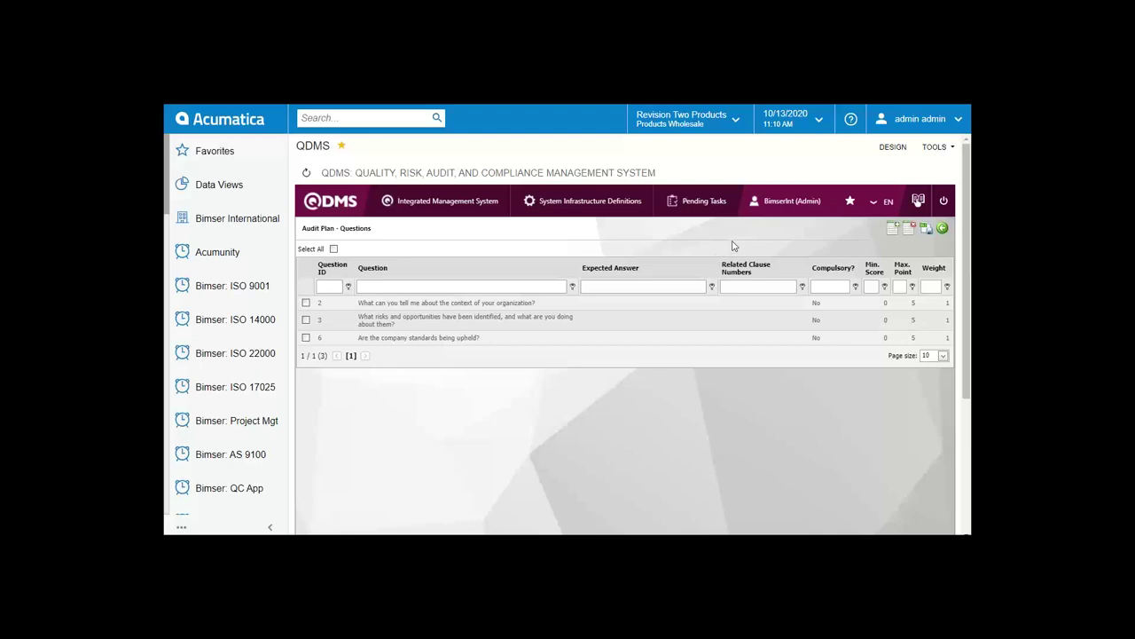
Step: Open Sales Dep. Internal Audit and browse the Select Employee list for Inform, then close it
{"action": "left_click", "coordinate": [943, 229]}
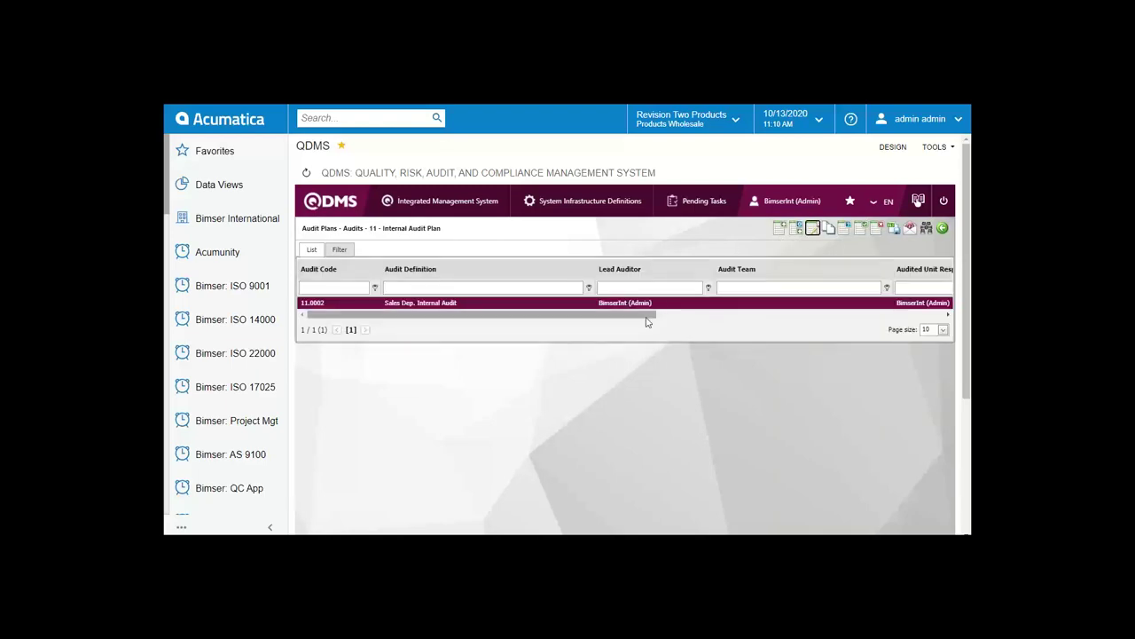
{"action": "scroll", "coordinate": [646, 322], "scroll_direction": "down", "scroll_amount": 5}
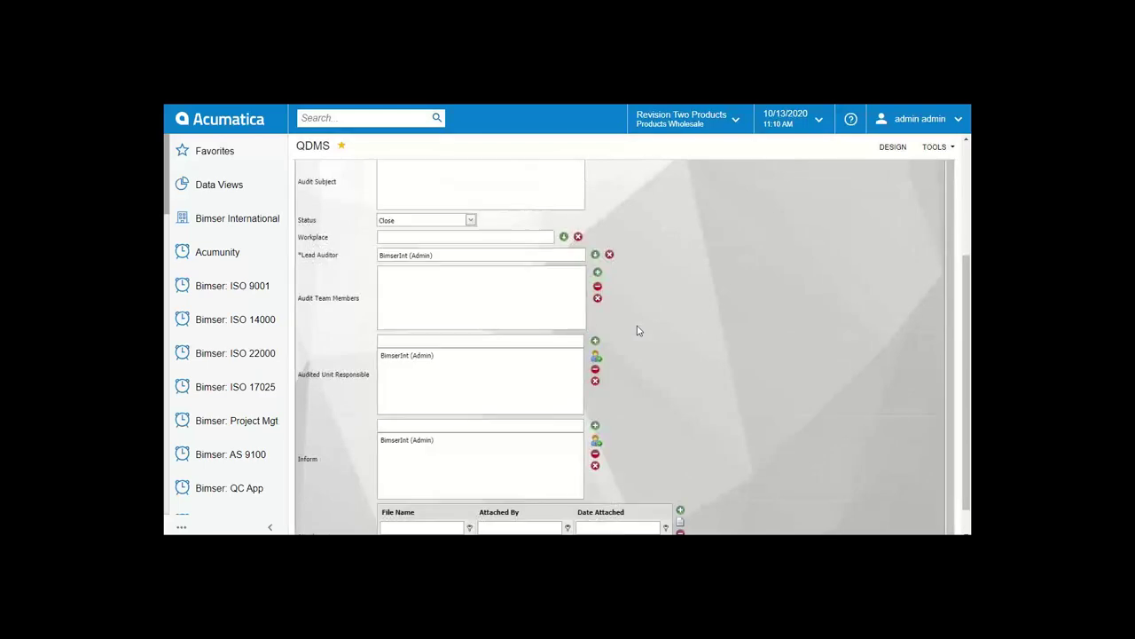
{"action": "left_click", "coordinate": [598, 435]}
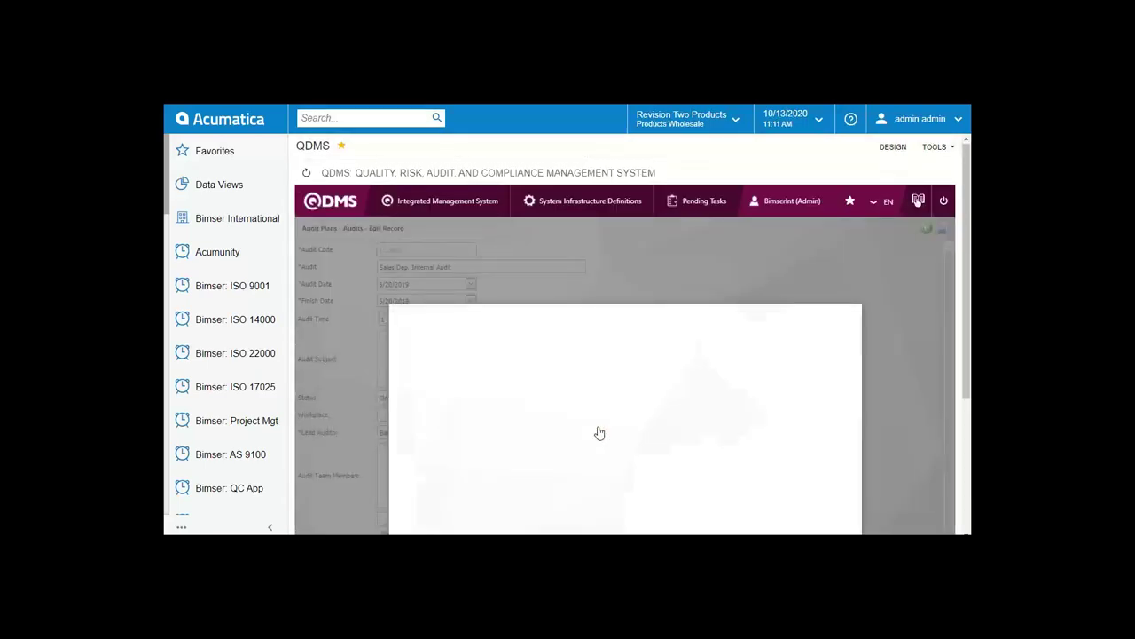
{"action": "scroll", "coordinate": [777, 380], "scroll_direction": "down", "scroll_amount": 2}
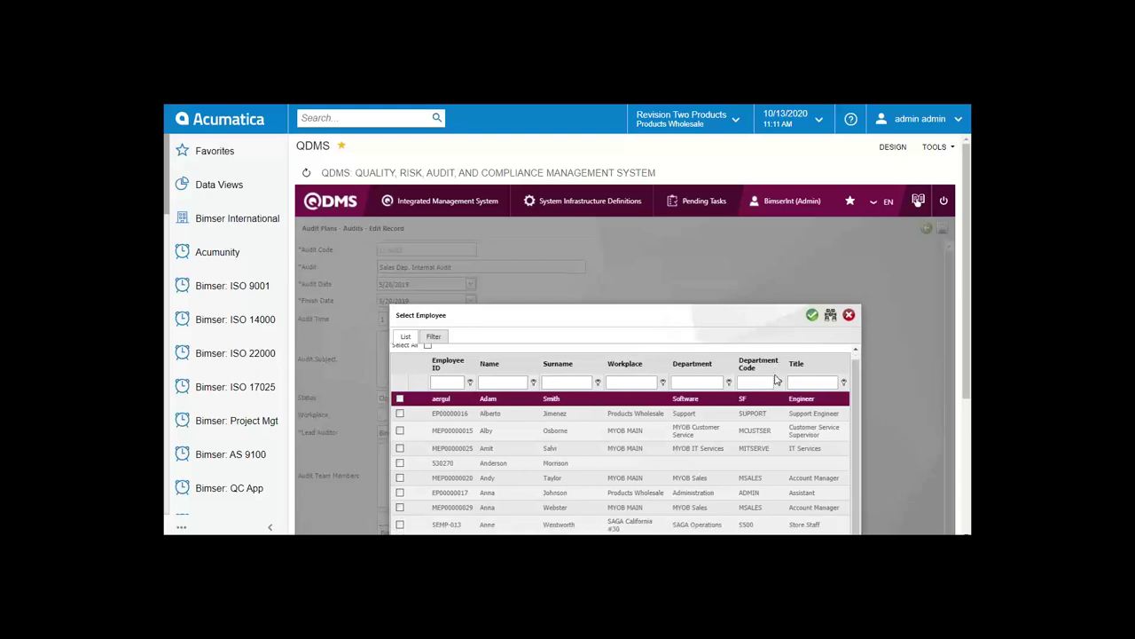
{"action": "scroll", "coordinate": [781, 383], "scroll_direction": "down", "scroll_amount": 3}
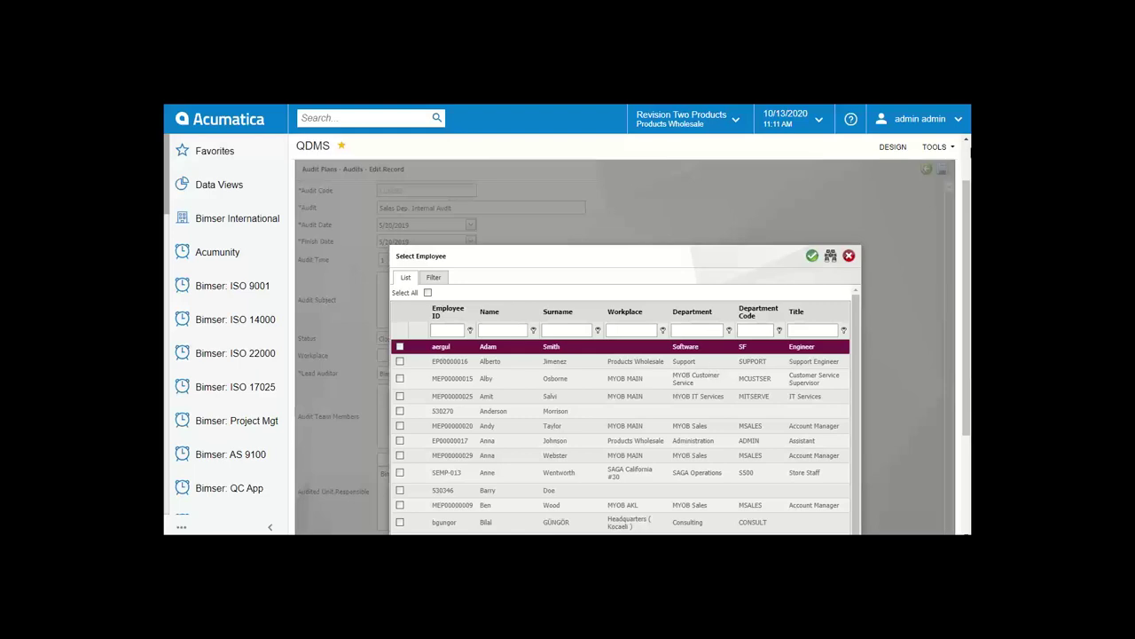
{"action": "left_click", "coordinate": [848, 258]}
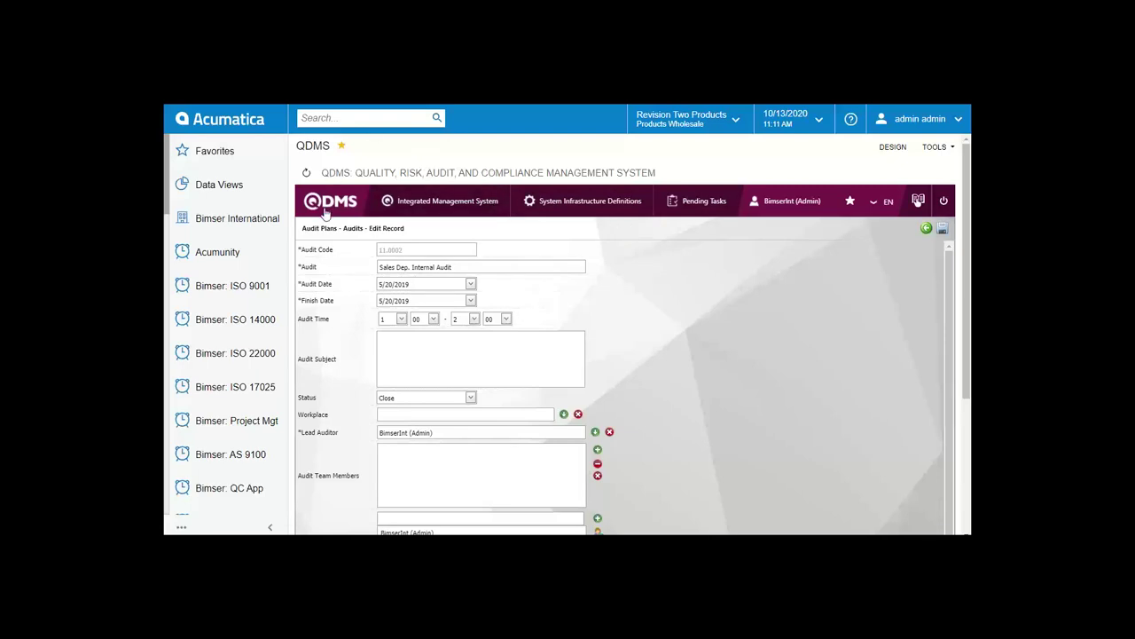
Step: Display the Audit Activities submenu under Integrated Management System
{"action": "left_click", "coordinate": [449, 206]}
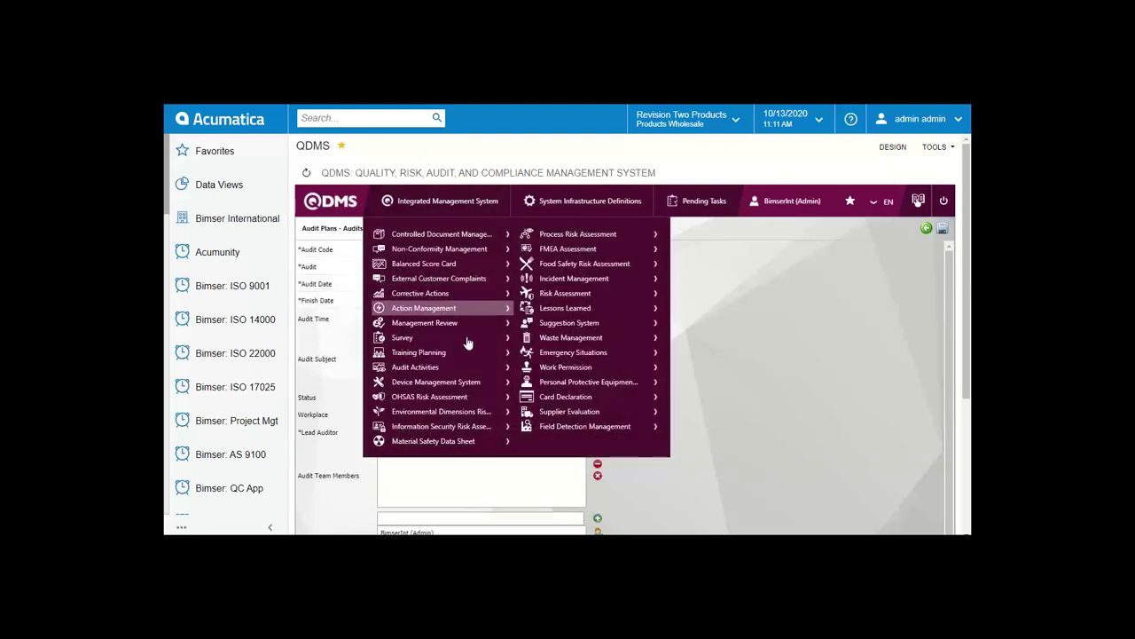
{"action": "mouse_move", "coordinate": [469, 363]}
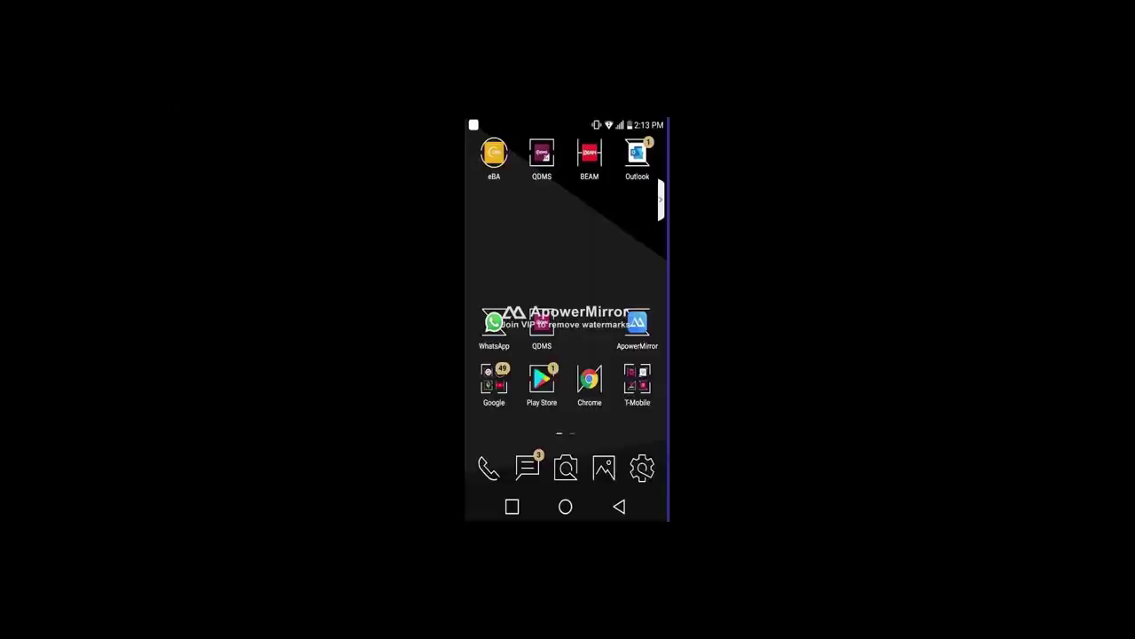
Step: Choose Later on ApowerMirror's notification prompt and show the phone screen full screen
{"action": "mouse_move", "coordinate": [681, 260]}
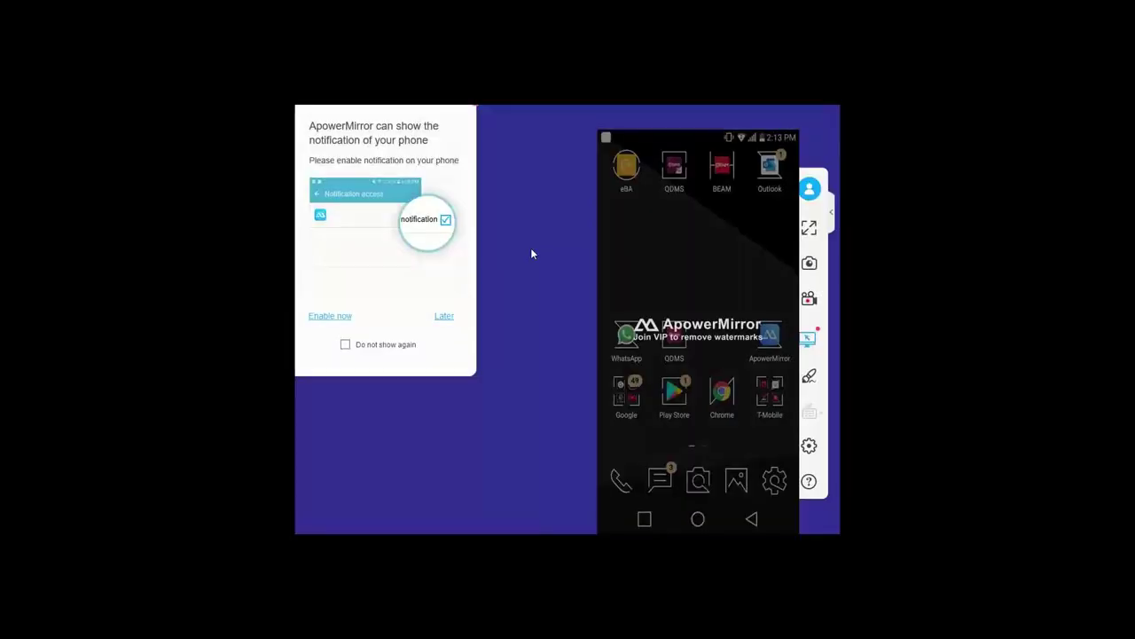
{"action": "left_click", "coordinate": [445, 316]}
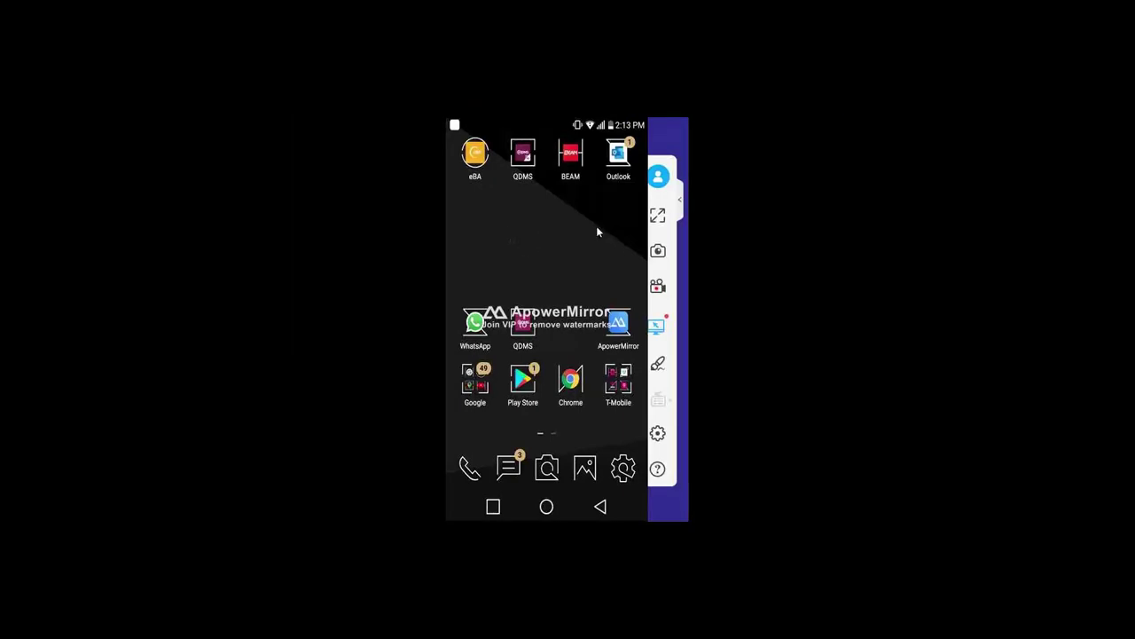
{"action": "left_click", "coordinate": [656, 205]}
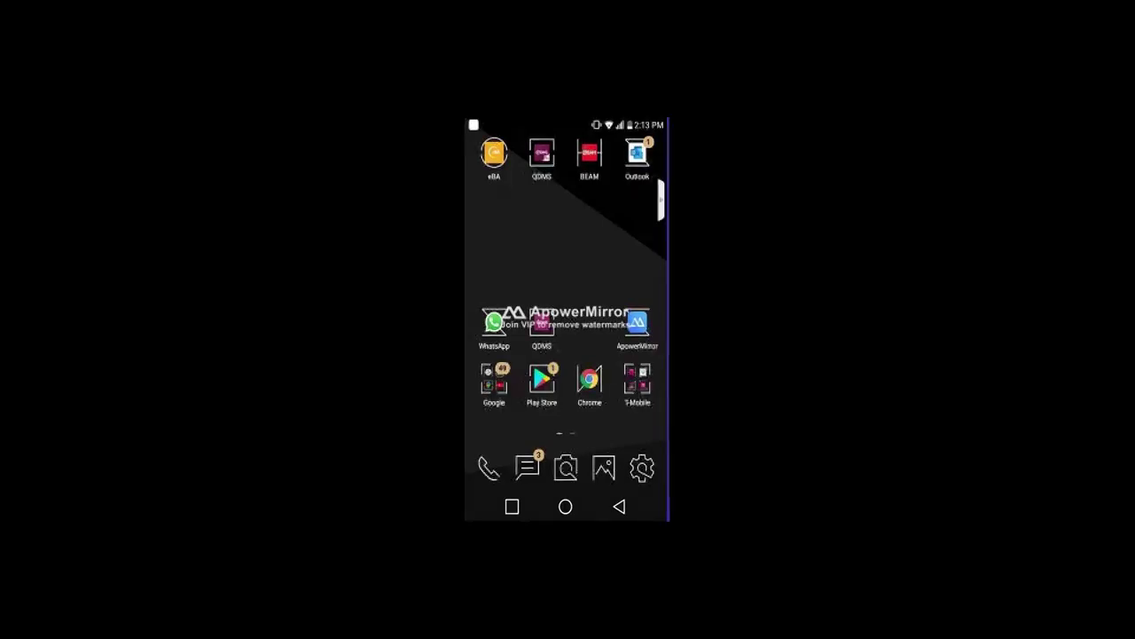
Step: Launch QDMS Mobile and log in to the demo server with username and password
{"action": "left_click", "coordinate": [542, 324]}
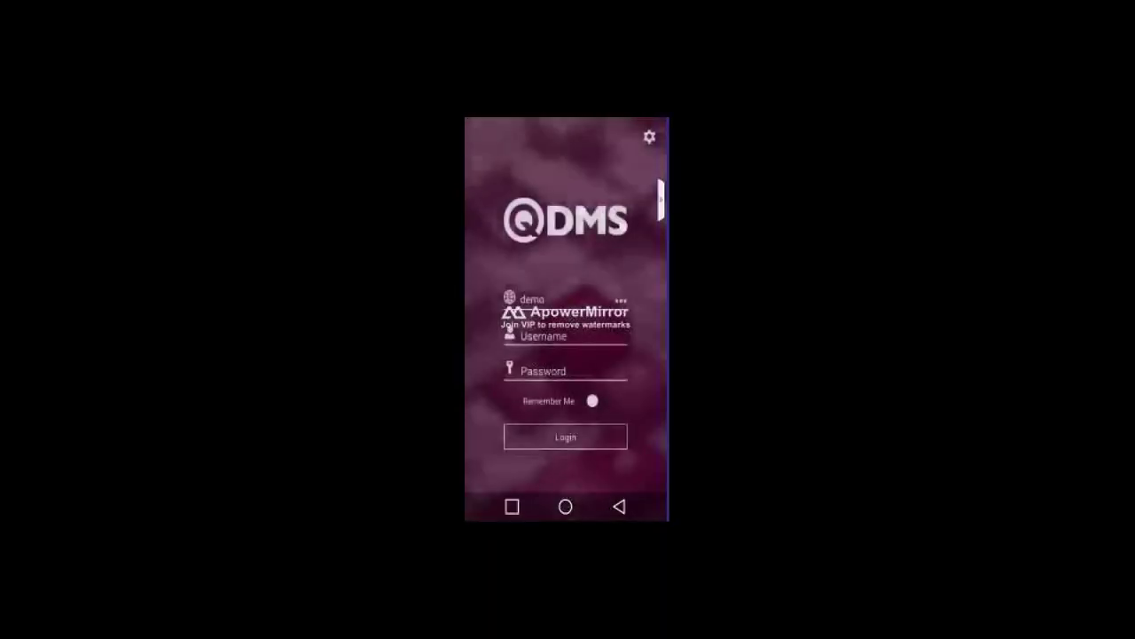
{"action": "left_click", "coordinate": [567, 336]}
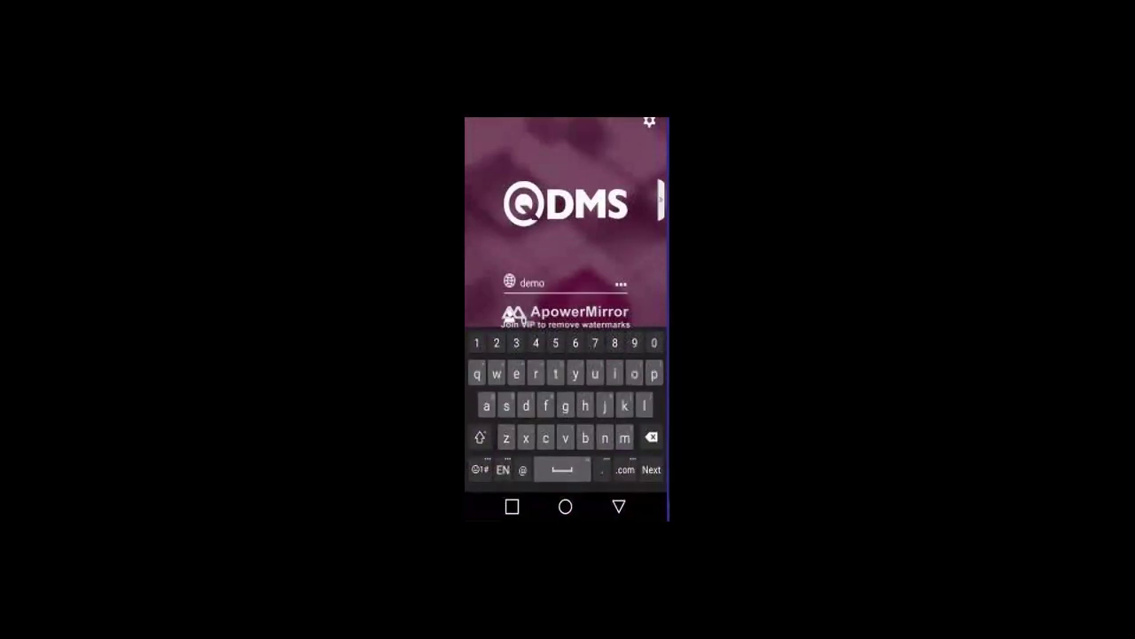
{"action": "key", "text": "Tab"}
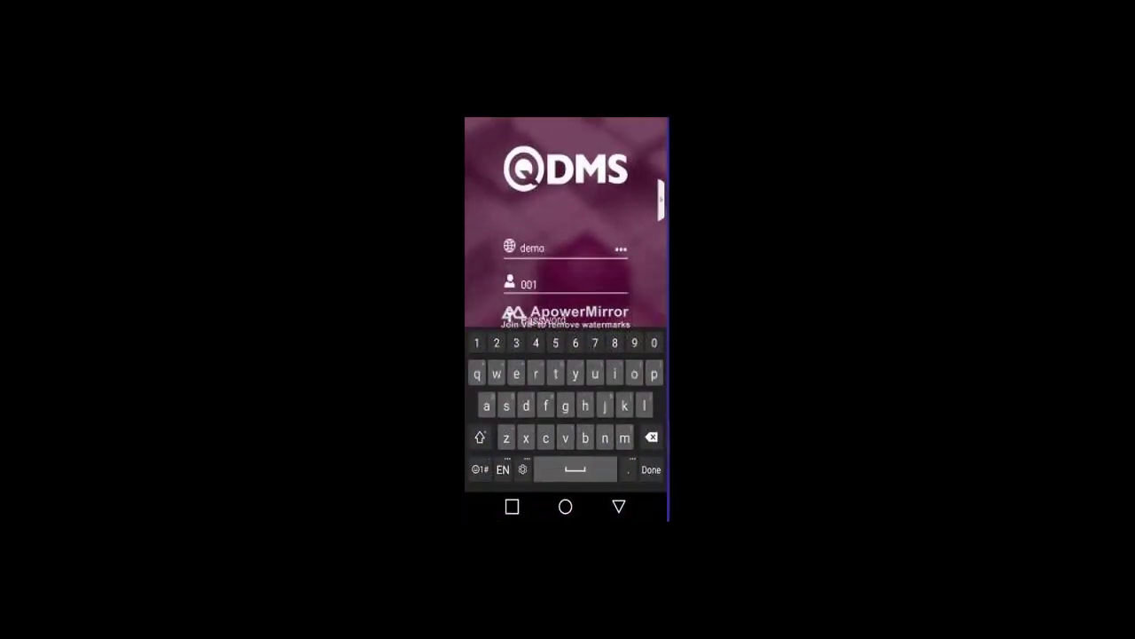
{"action": "key", "text": "Return"}
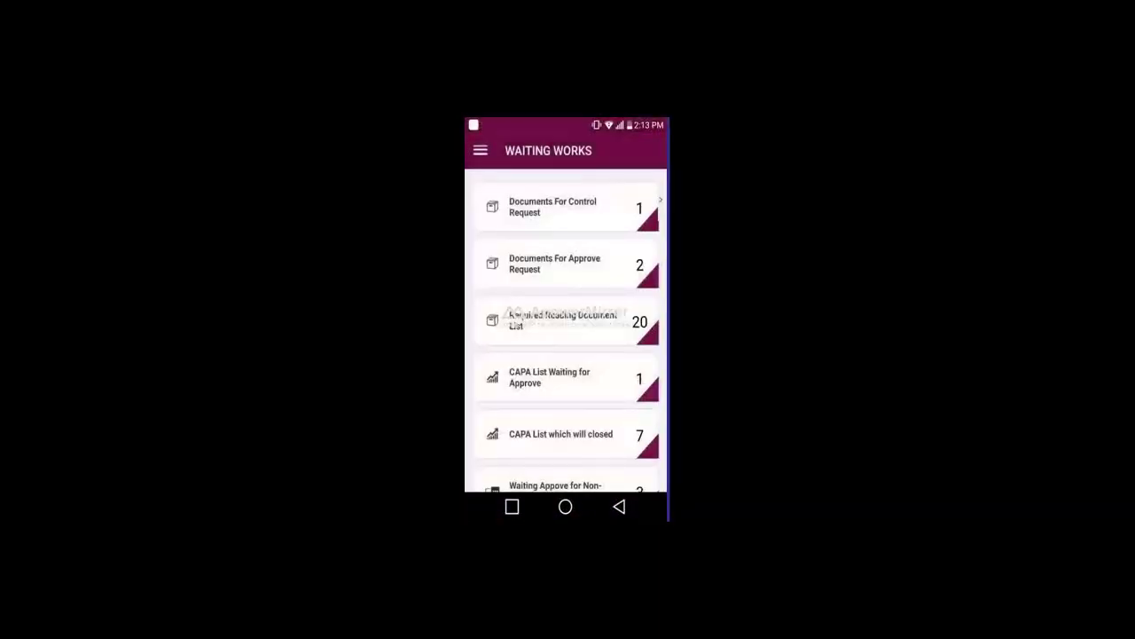
Step: From Waiting Works, open Audits to Perform, which lists QA001 Quality Dep. Internal Audit
{"action": "scroll", "coordinate": [568, 333], "scroll_direction": "down", "scroll_amount": 5}
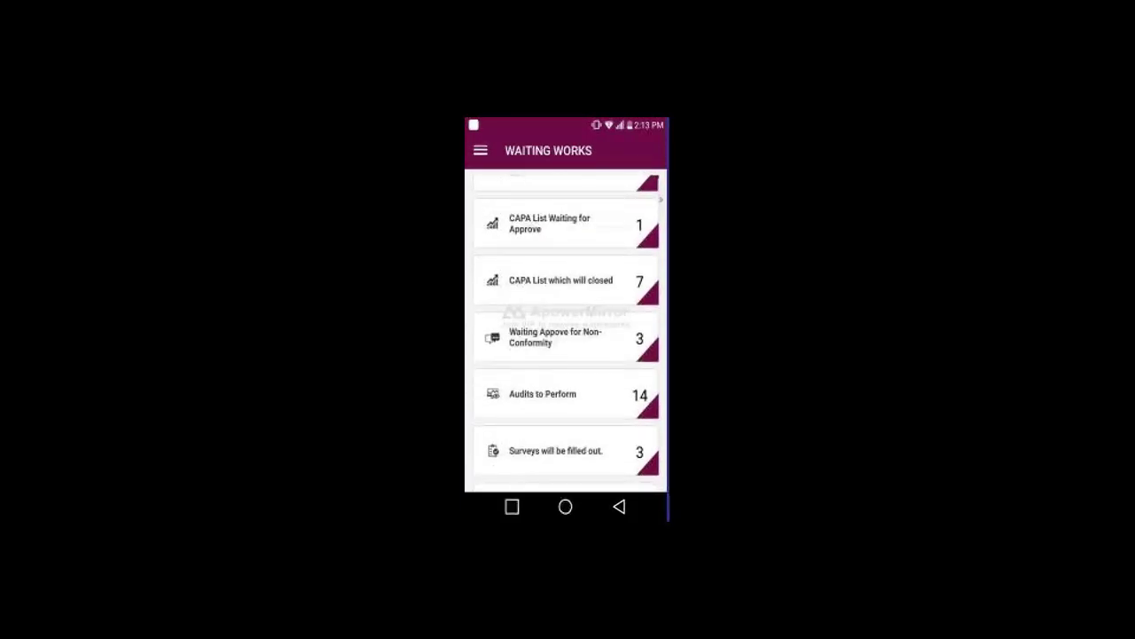
{"action": "scroll", "coordinate": [567, 332], "scroll_direction": "down", "scroll_amount": 3}
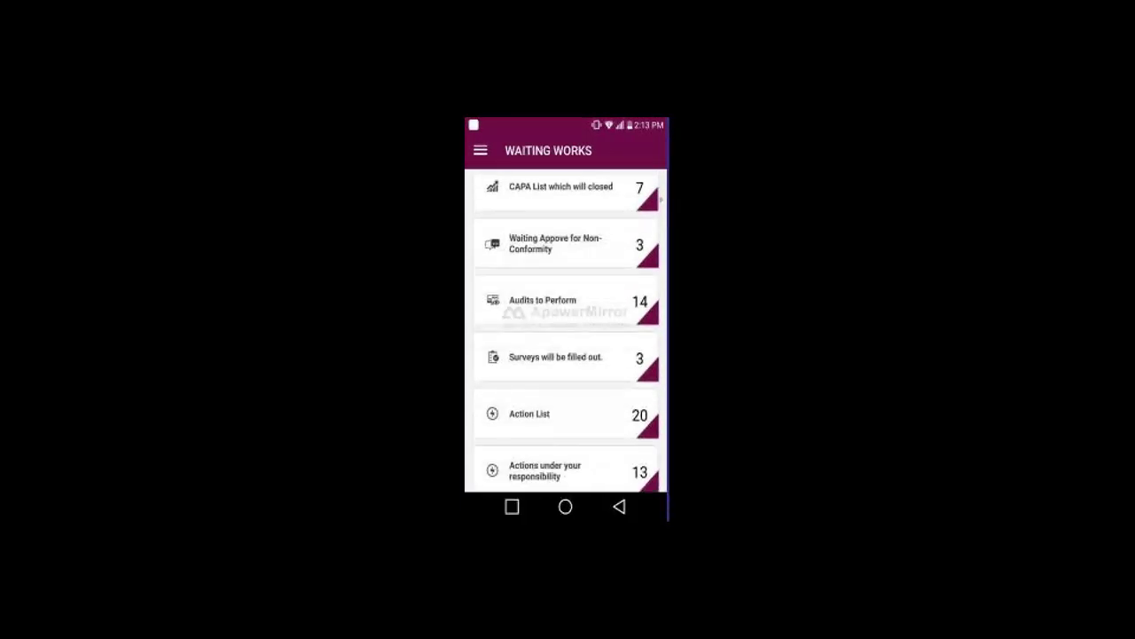
{"action": "scroll", "coordinate": [568, 332], "scroll_direction": "up", "scroll_amount": 1}
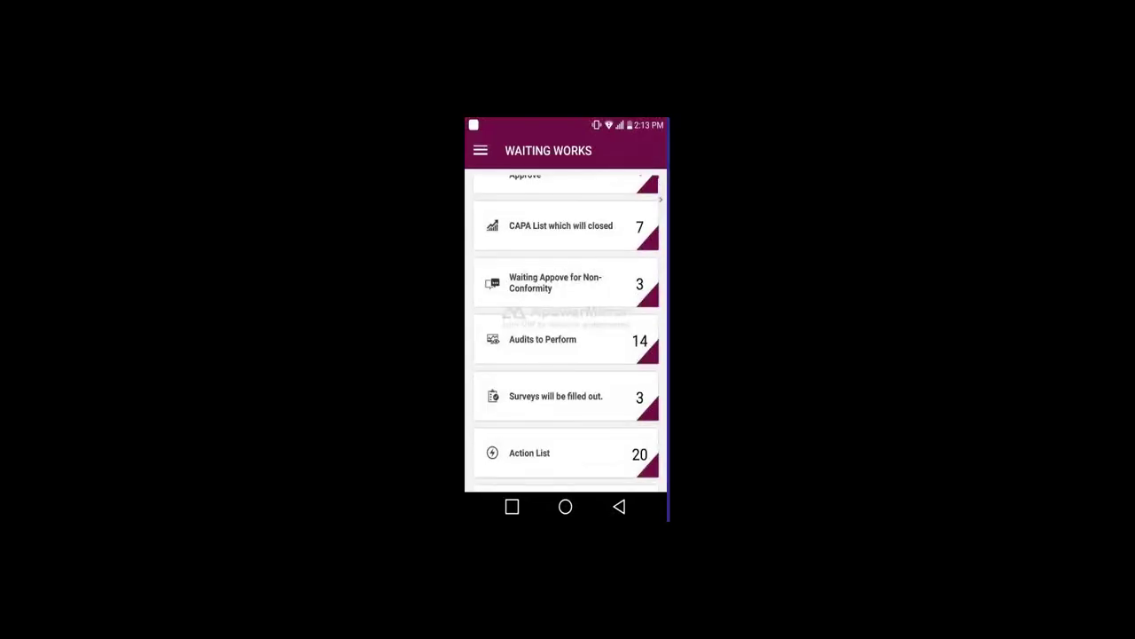
{"action": "left_click", "coordinate": [542, 340]}
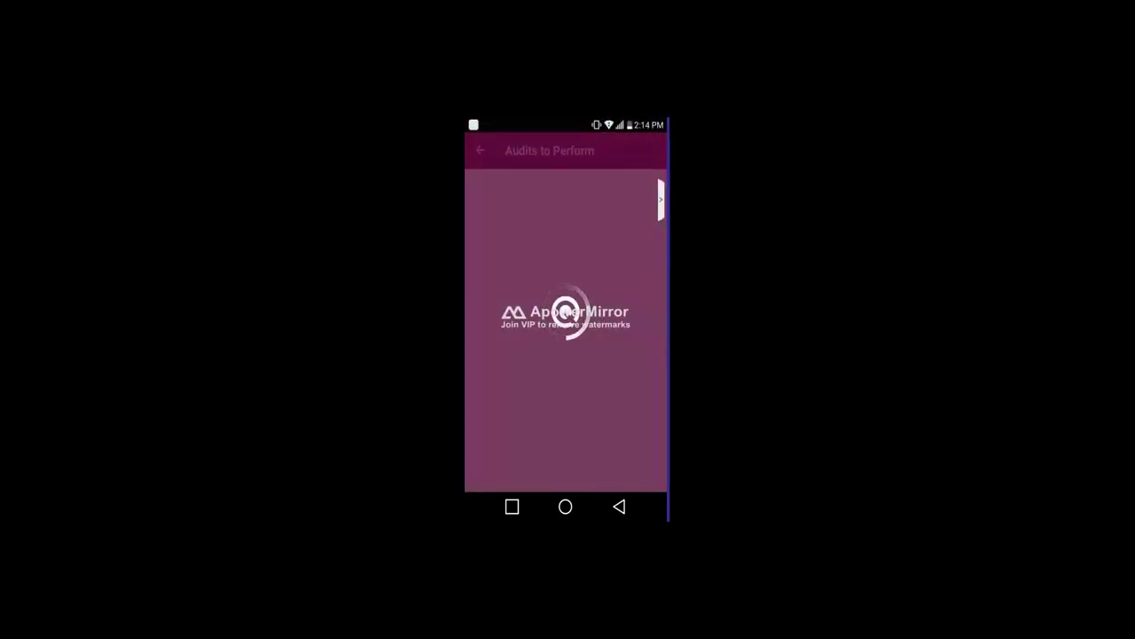
Step: Swipe to audit QA001's questions and open question 1, 'This is an example Audit Question.'
{"action": "scroll", "coordinate": [565, 355], "scroll_direction": "down", "scroll_amount": 2}
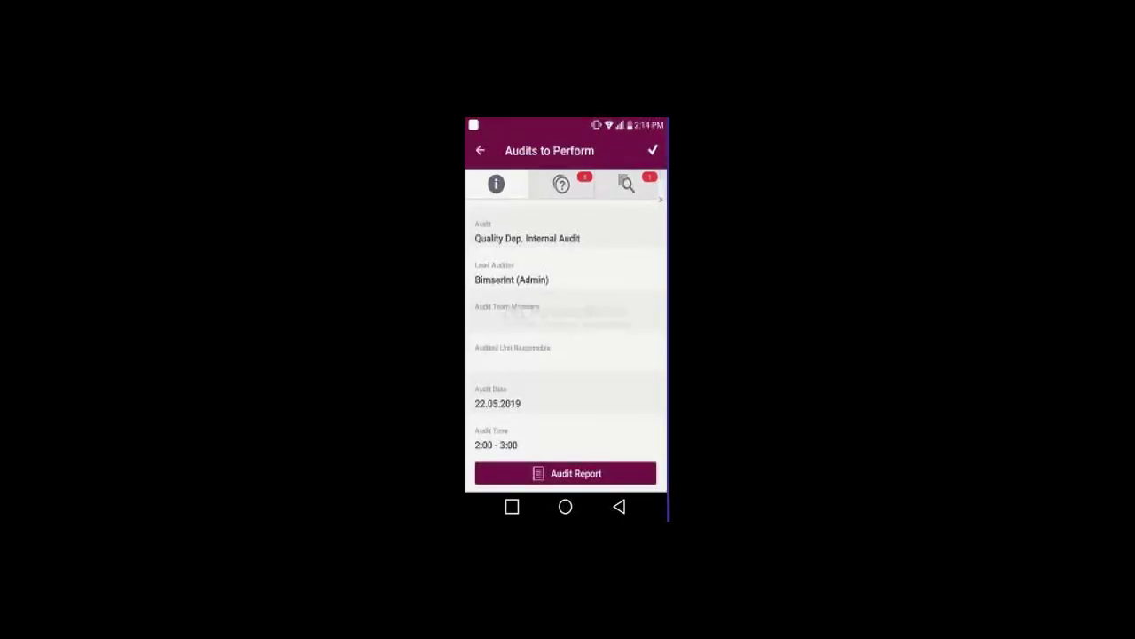
{"action": "scroll", "coordinate": [565, 355], "scroll_direction": "up", "scroll_amount": 2}
{"action": "left_click_drag", "start_coordinate": [621, 337], "coordinate": [497, 338]}
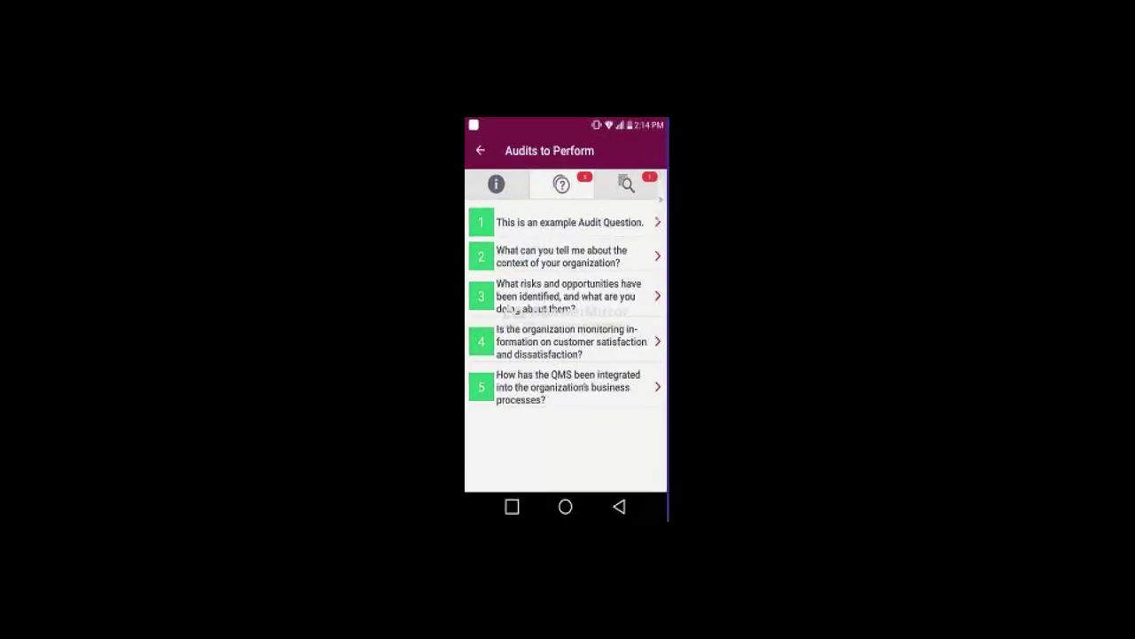
{"action": "left_click", "coordinate": [568, 387]}
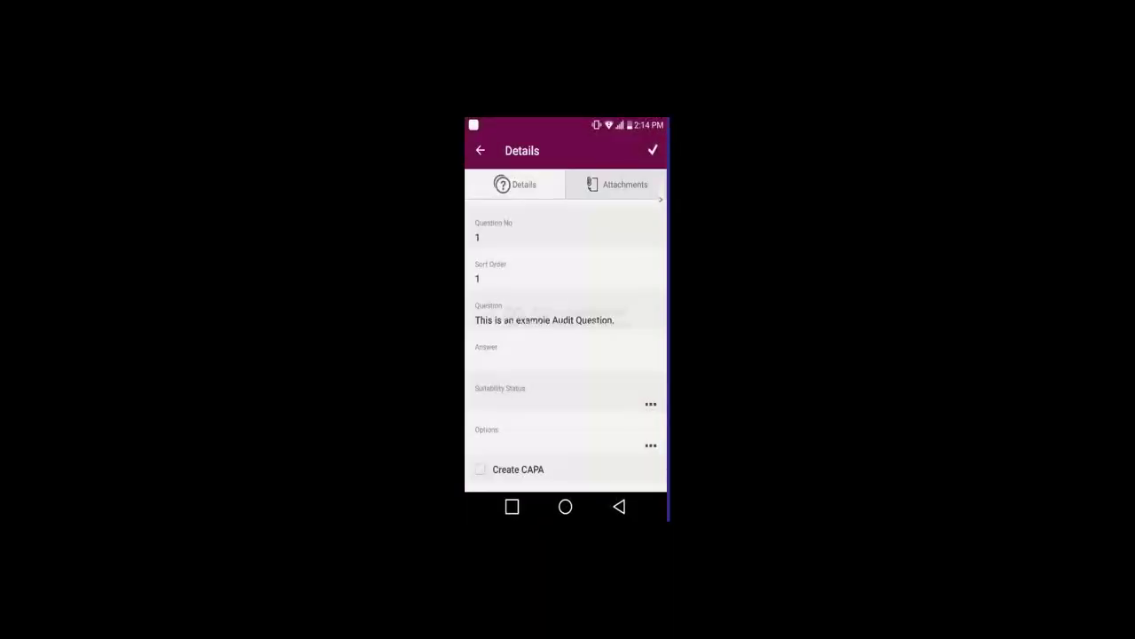
Step: Answer the question with 'this is an answer', correcting the 'snswer' typo
{"action": "left_click", "coordinate": [476, 361]}
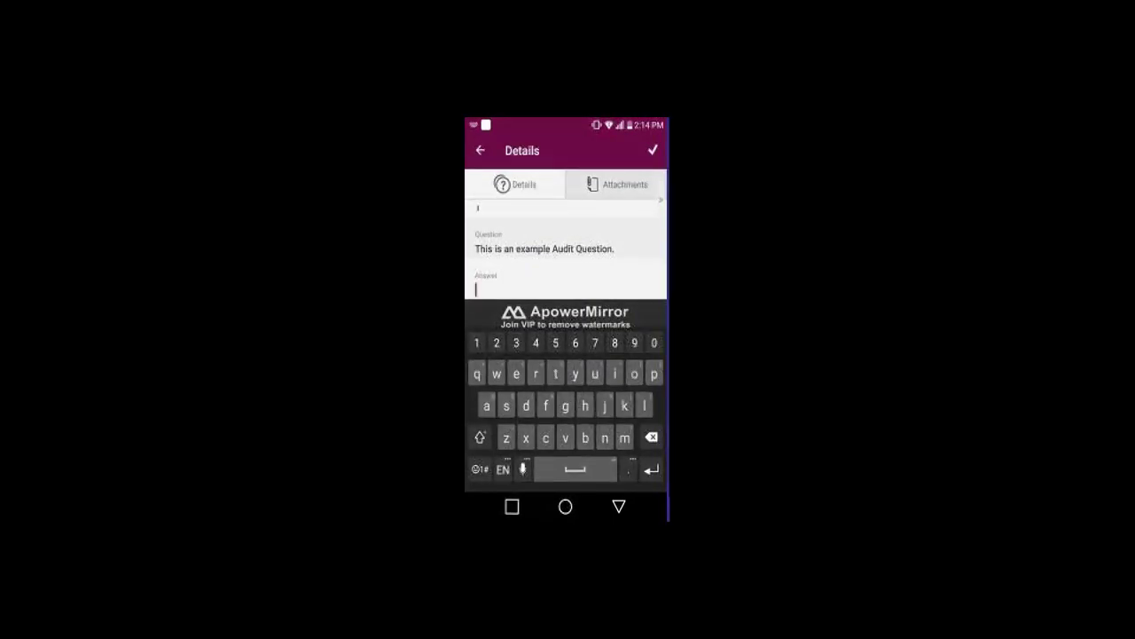
{"action": "type", "text": "th"}
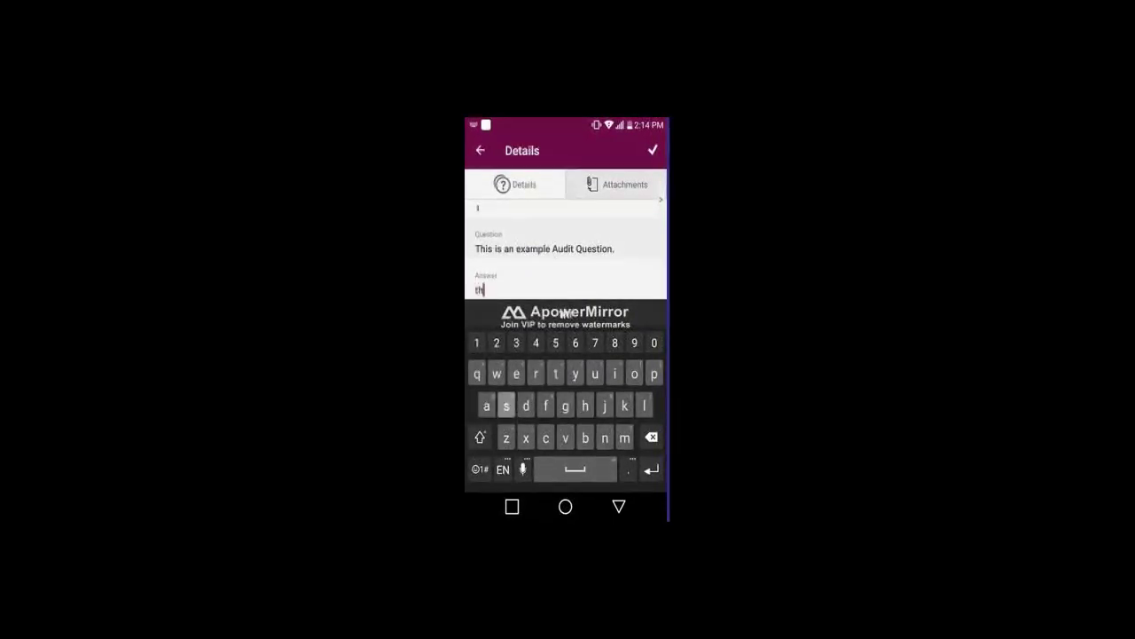
{"action": "type", "text": "is is an snswer"}
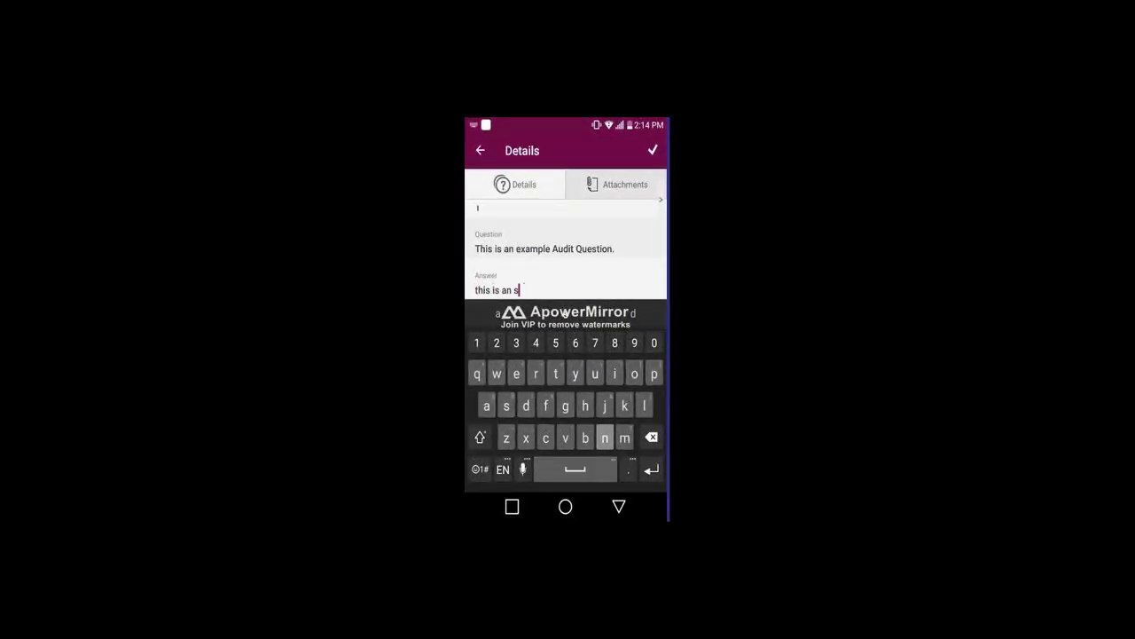
{"action": "left_click", "coordinate": [565, 313]}
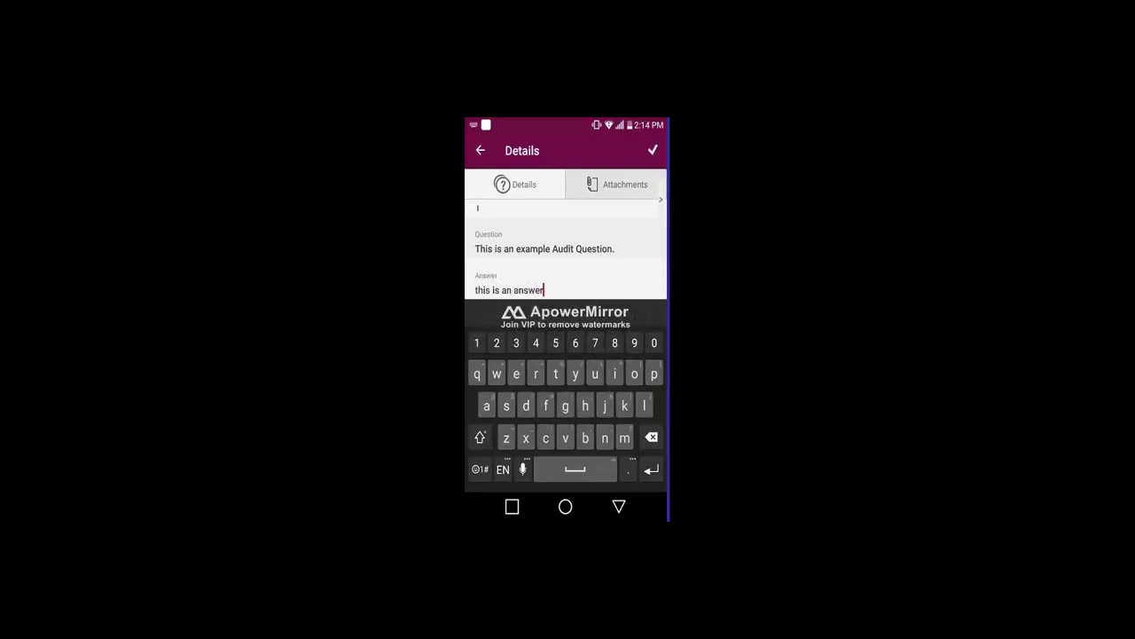
{"action": "key", "text": "Return"}
{"action": "key", "text": "BackSpace"}
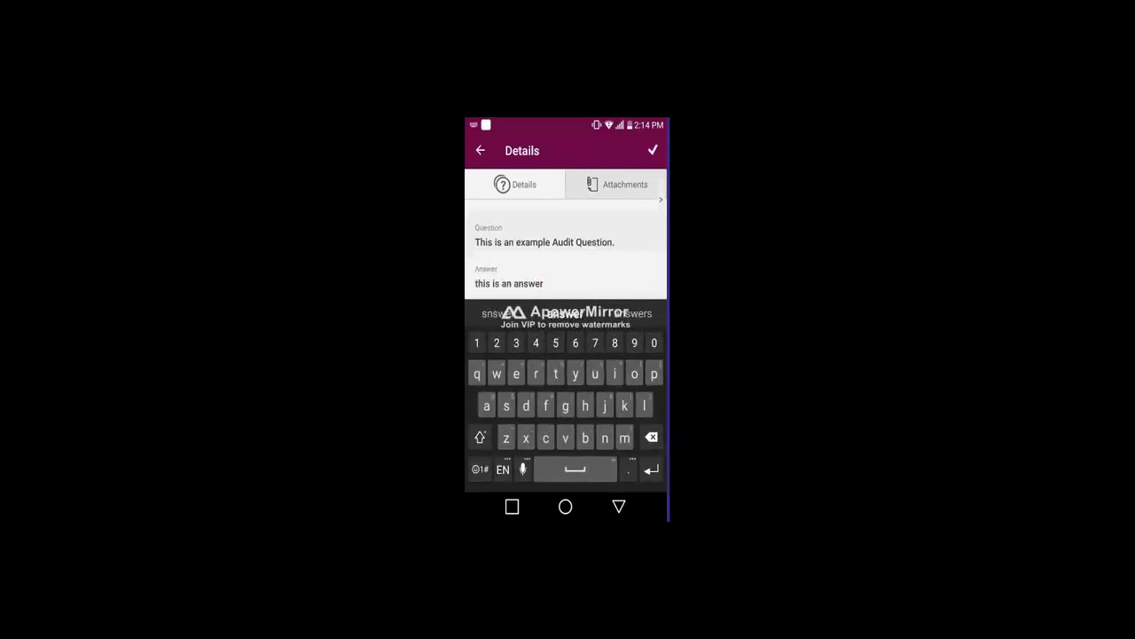
Step: Scroll through the question form and go to its empty Attachments page
{"action": "scroll", "coordinate": [567, 257], "scroll_direction": "down", "scroll_amount": 5}
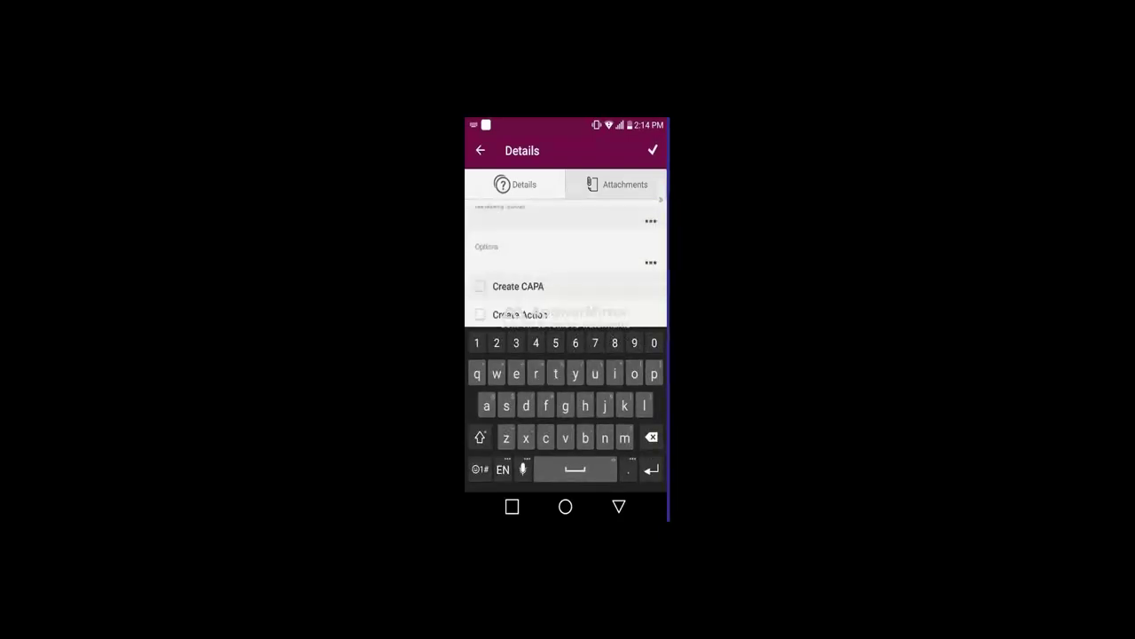
{"action": "scroll", "coordinate": [567, 266], "scroll_direction": "down", "scroll_amount": 1}
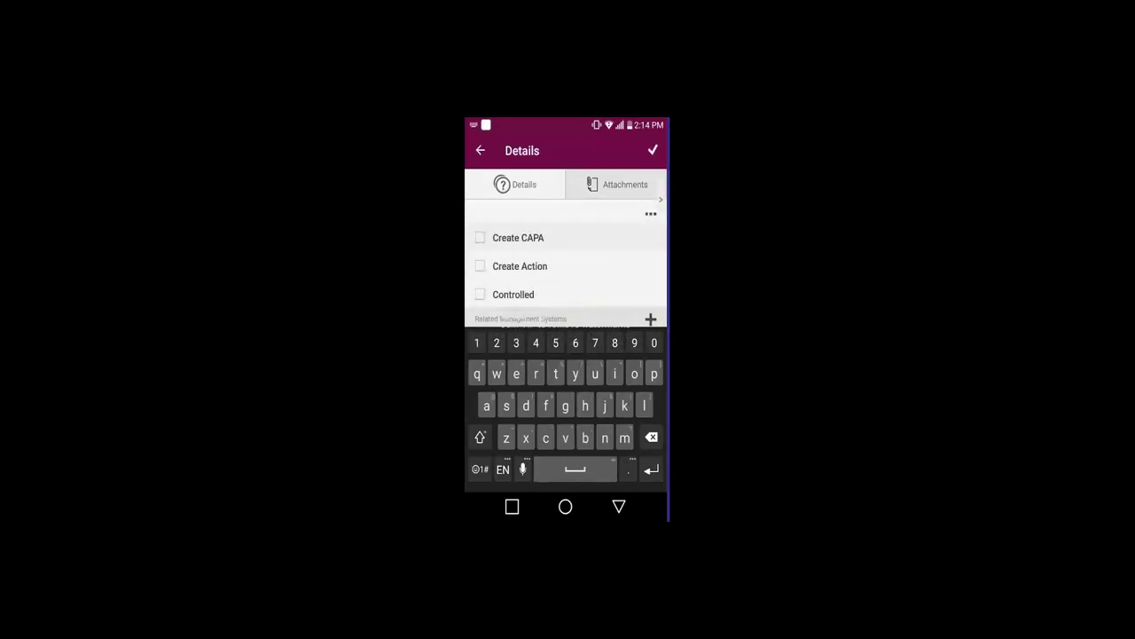
{"action": "scroll", "coordinate": [568, 266], "scroll_direction": "down", "scroll_amount": 1}
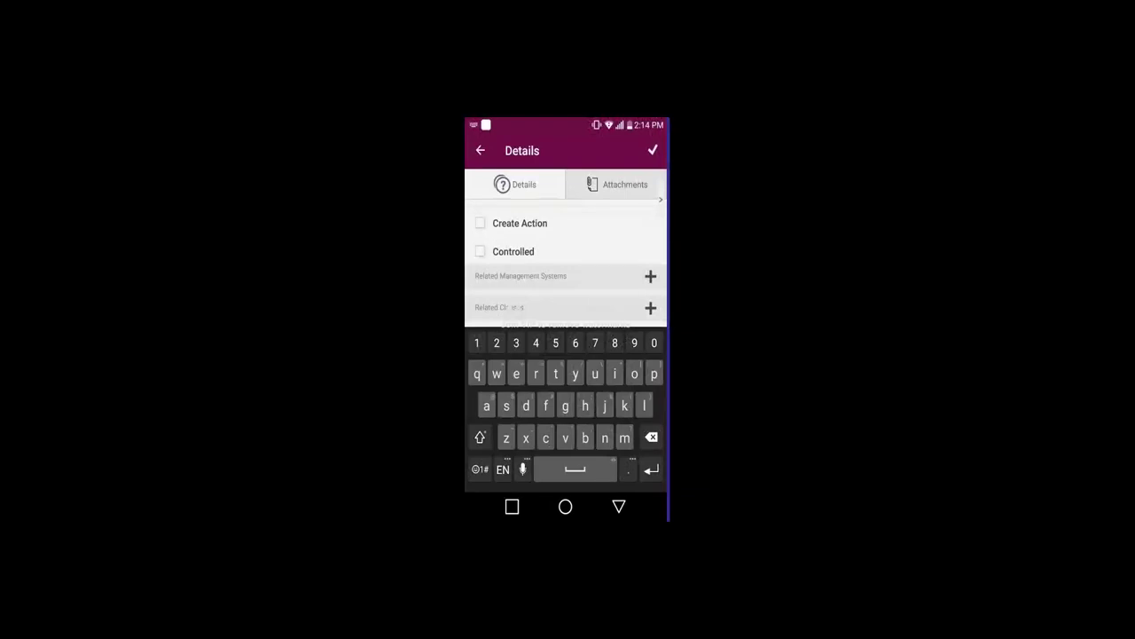
{"action": "scroll", "coordinate": [568, 266], "scroll_direction": "up", "scroll_amount": 3}
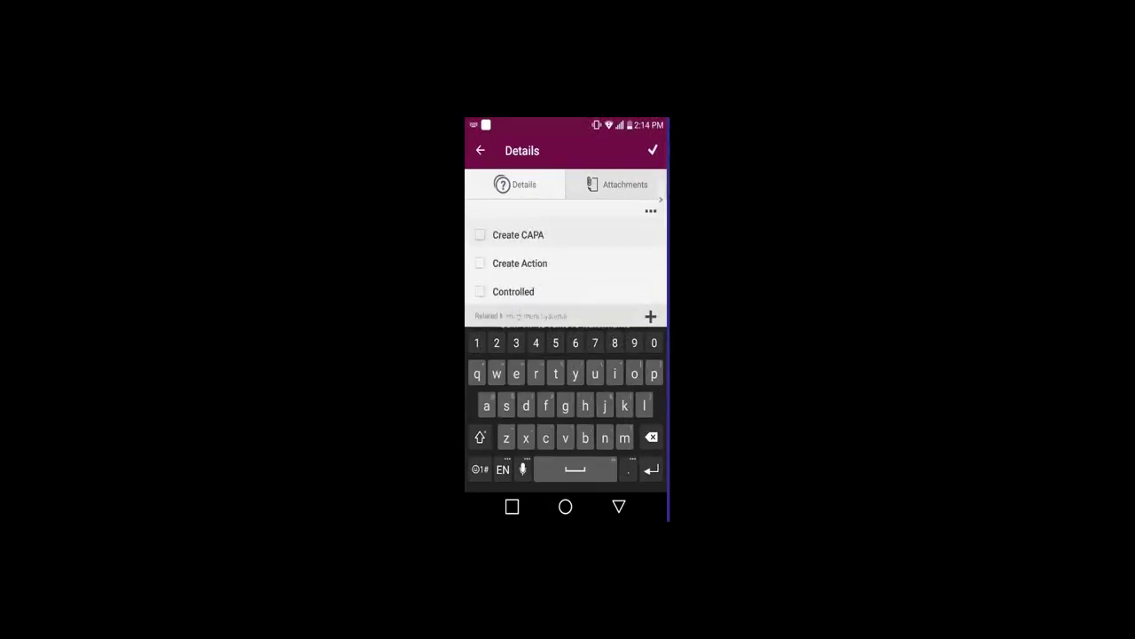
{"action": "scroll", "coordinate": [565, 257], "scroll_direction": "up", "scroll_amount": 5}
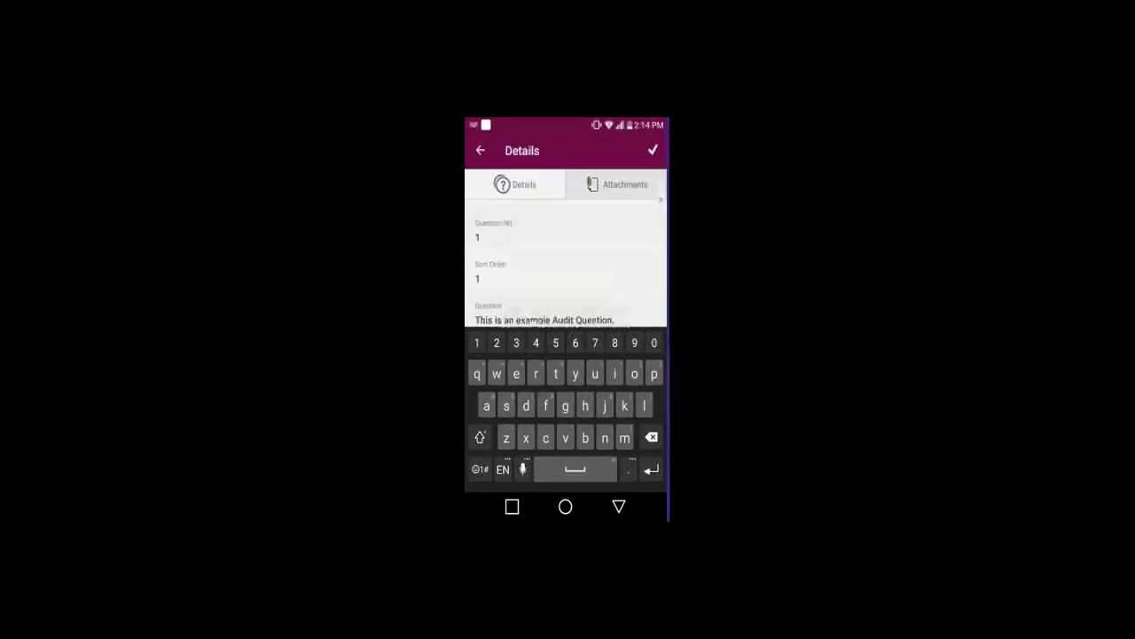
{"action": "left_click", "coordinate": [618, 183]}
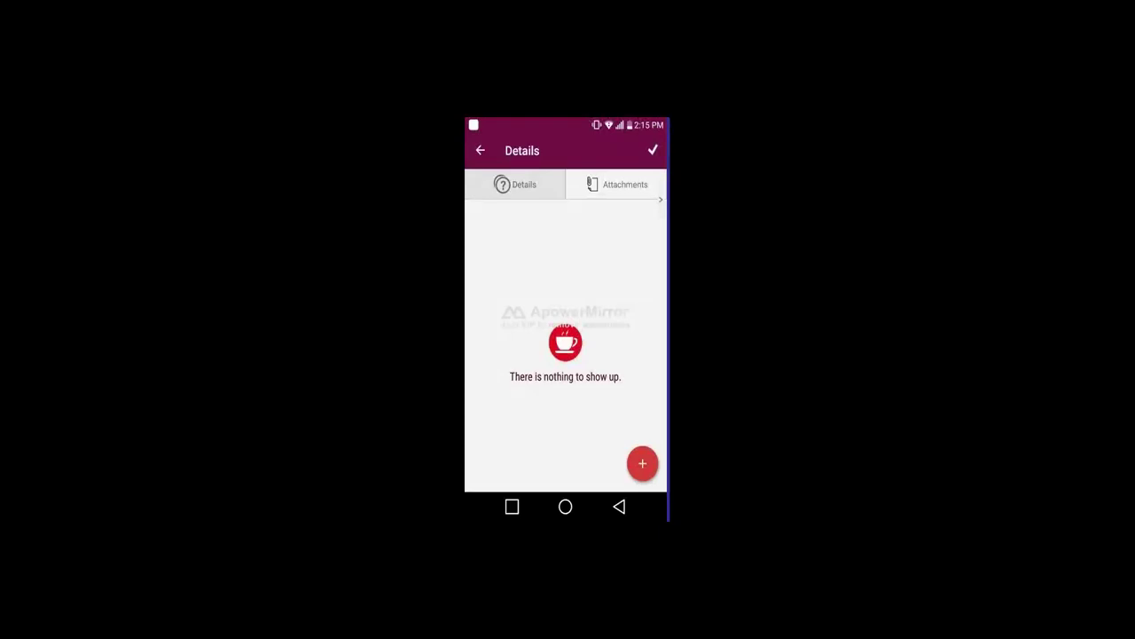
Step: Attach the first All Photos image, IMG-20201009-WA0002.jpg, to question 1
{"action": "left_click", "coordinate": [642, 462]}
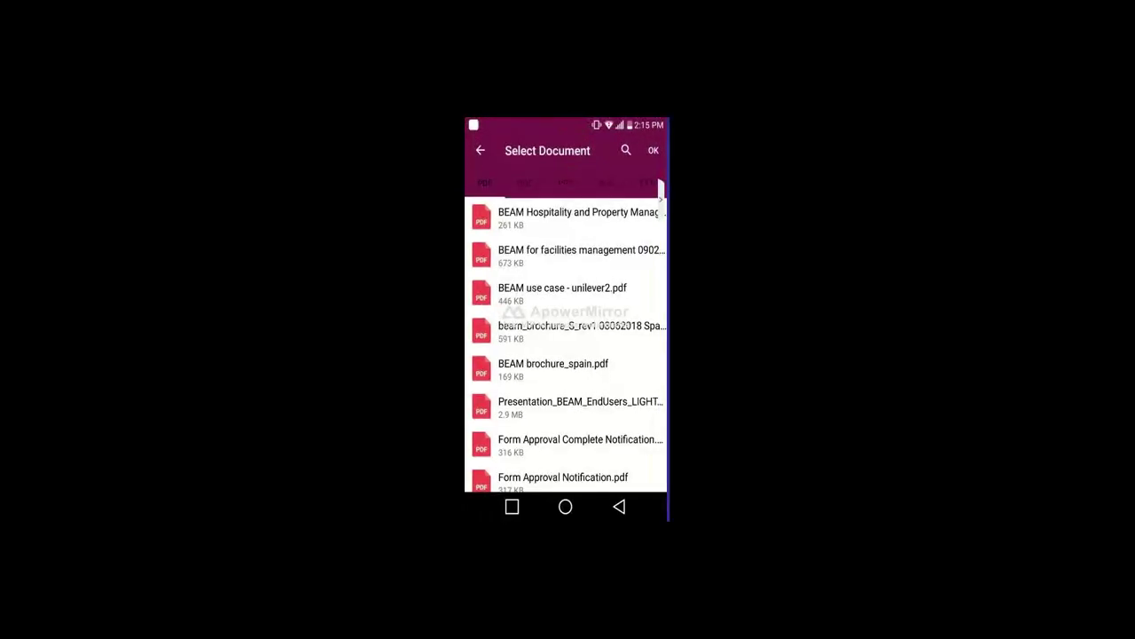
{"action": "left_click", "coordinate": [619, 507]}
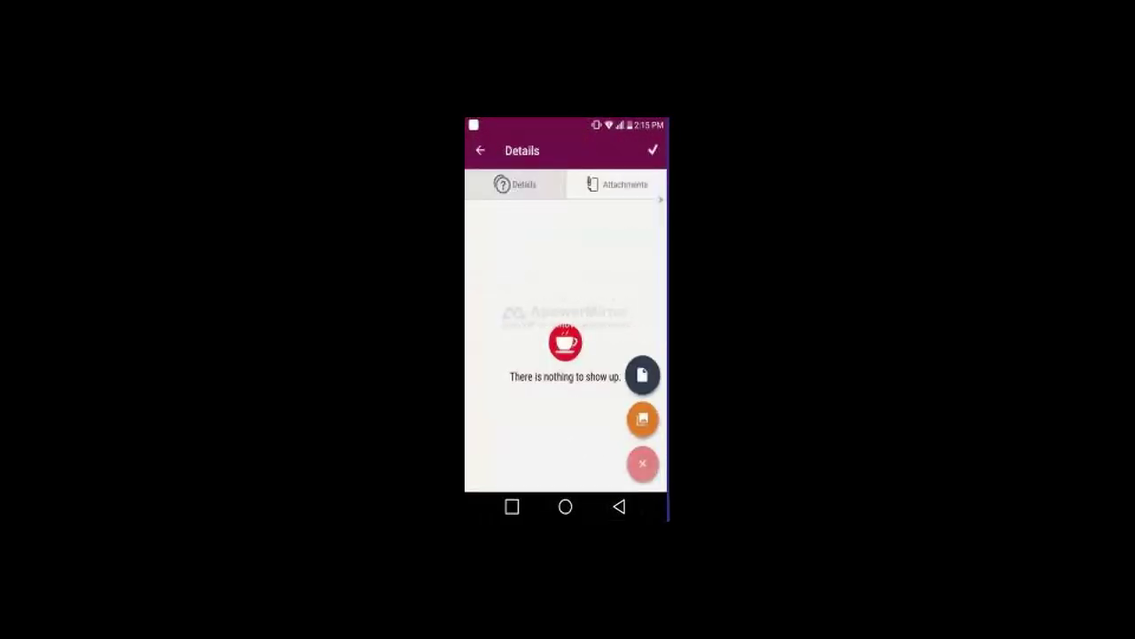
{"action": "left_click", "coordinate": [642, 419]}
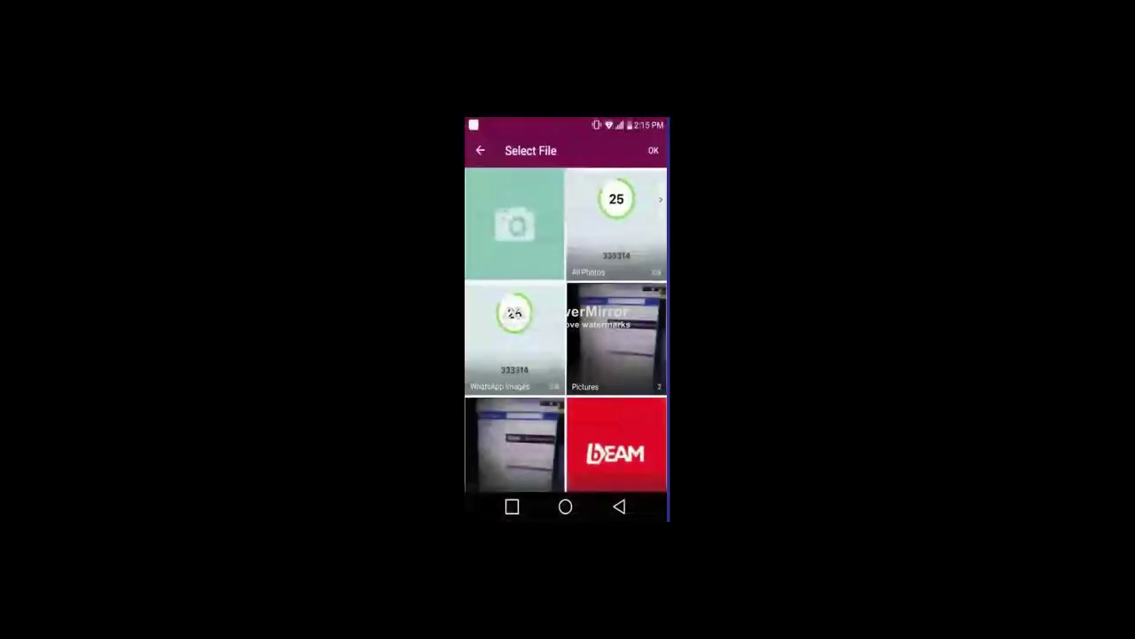
{"action": "left_click", "coordinate": [615, 224]}
{"action": "left_click", "coordinate": [498, 205]}
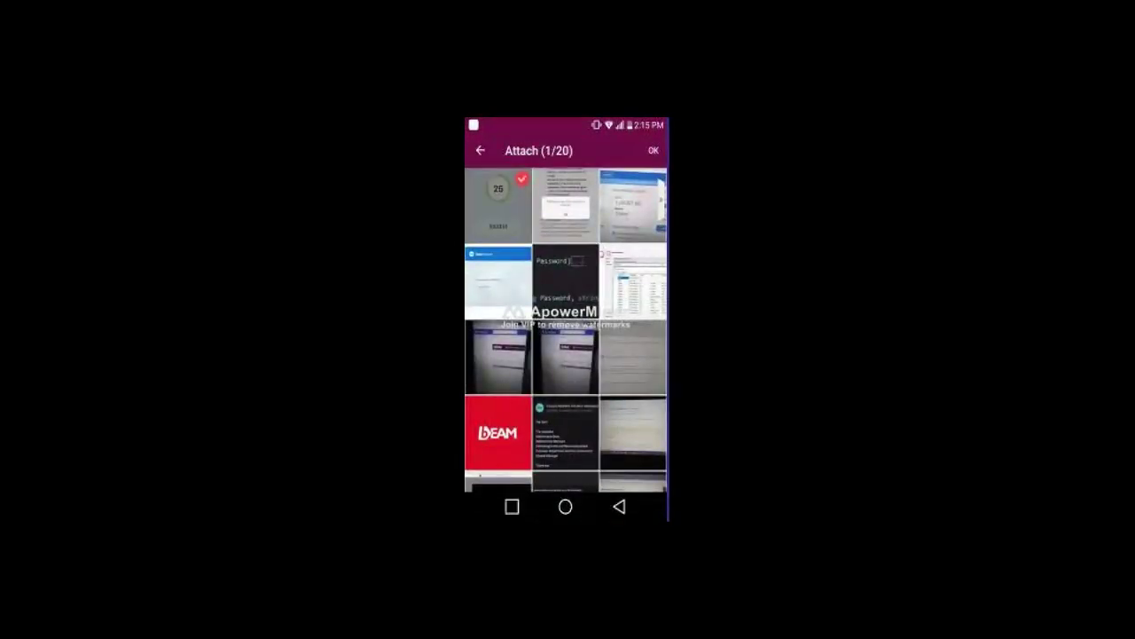
{"action": "left_click", "coordinate": [653, 150]}
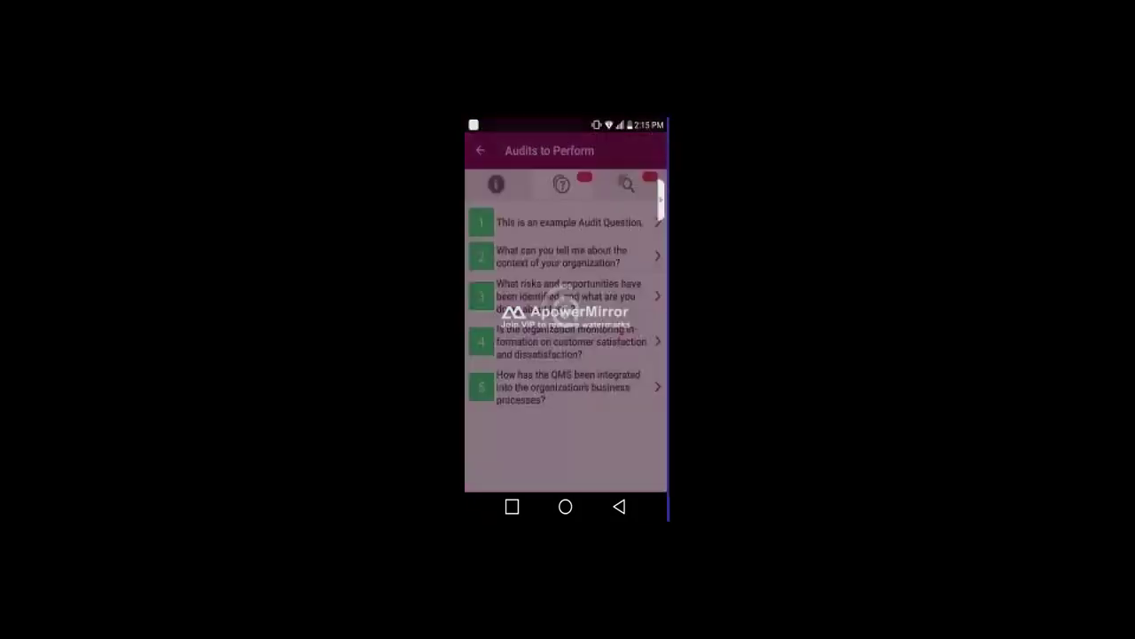
Step: Show the audit's five questions via the Questions (?) tab
{"action": "left_click", "coordinate": [660, 213]}
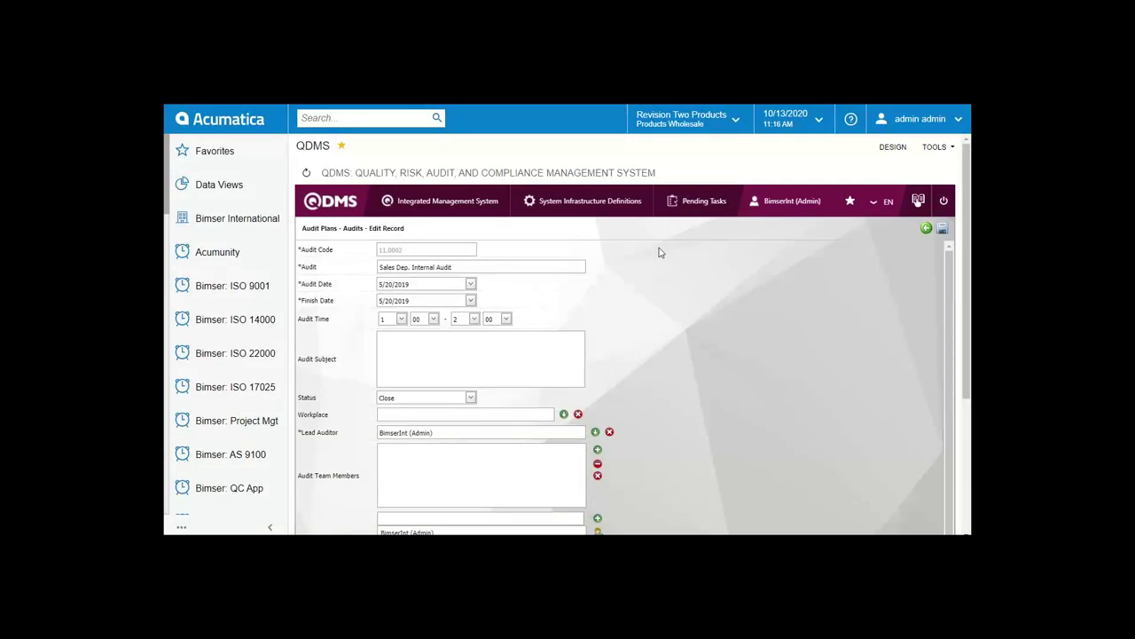
Step: Open Integrated Management System > Audit Activities > Reports > Audit History Records
{"action": "left_click", "coordinate": [449, 207]}
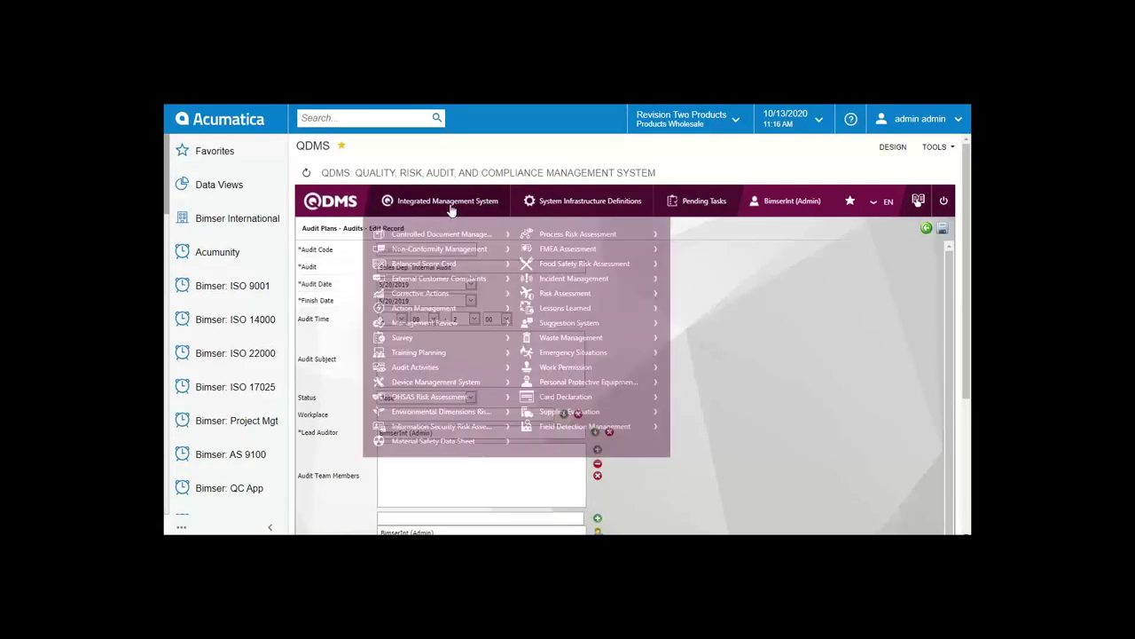
{"action": "mouse_move", "coordinate": [468, 368]}
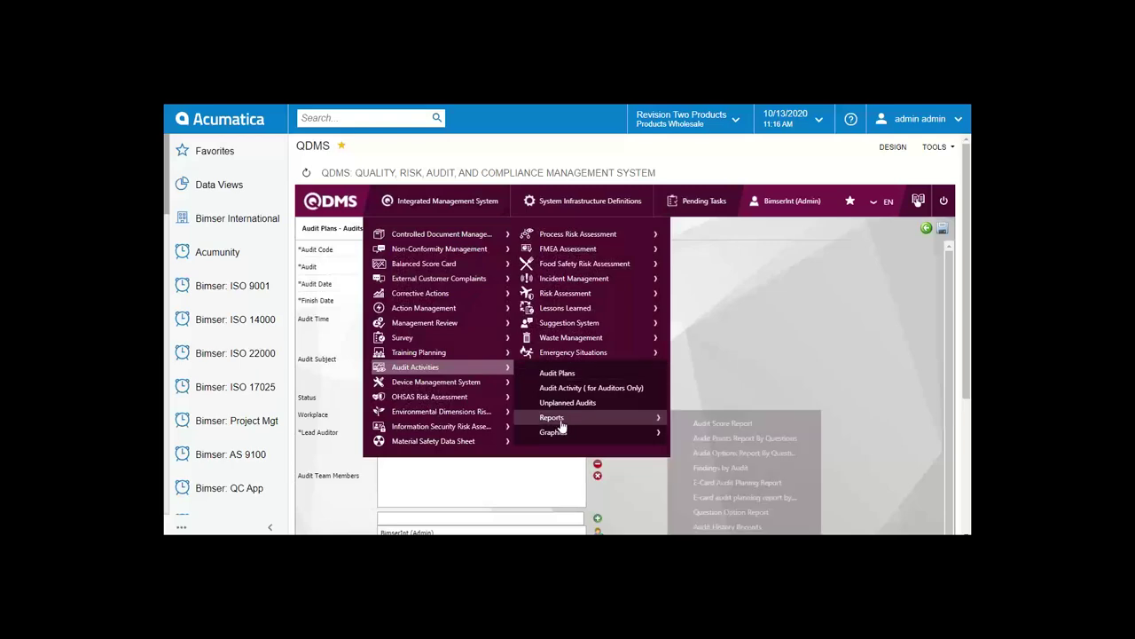
{"action": "mouse_move", "coordinate": [568, 432]}
{"action": "left_click", "coordinate": [470, 215]}
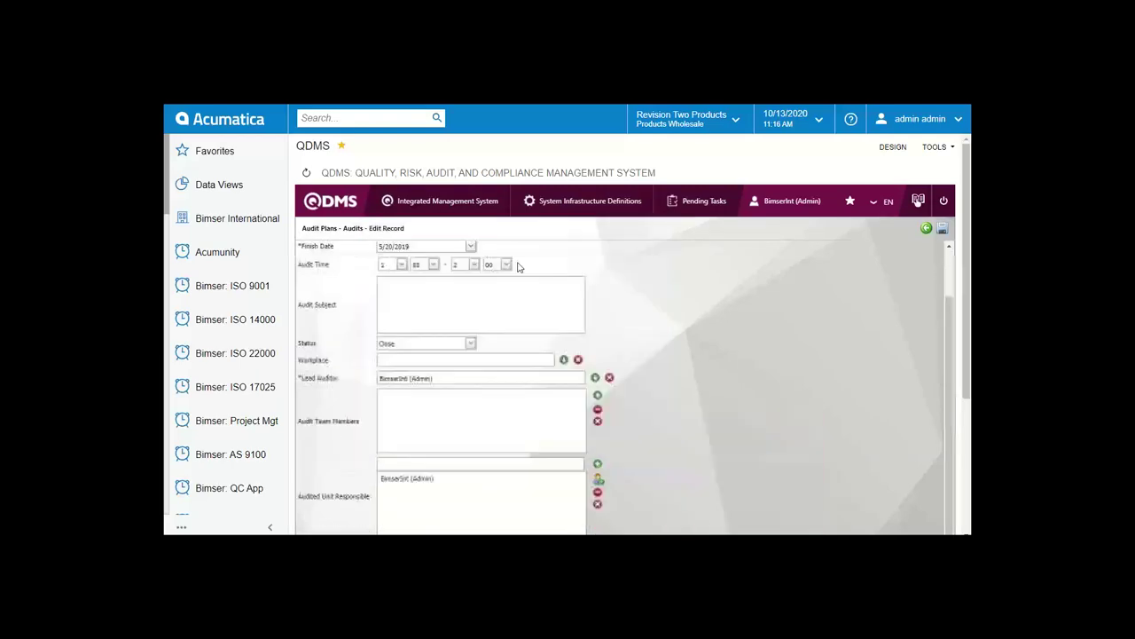
{"action": "left_click", "coordinate": [468, 202]}
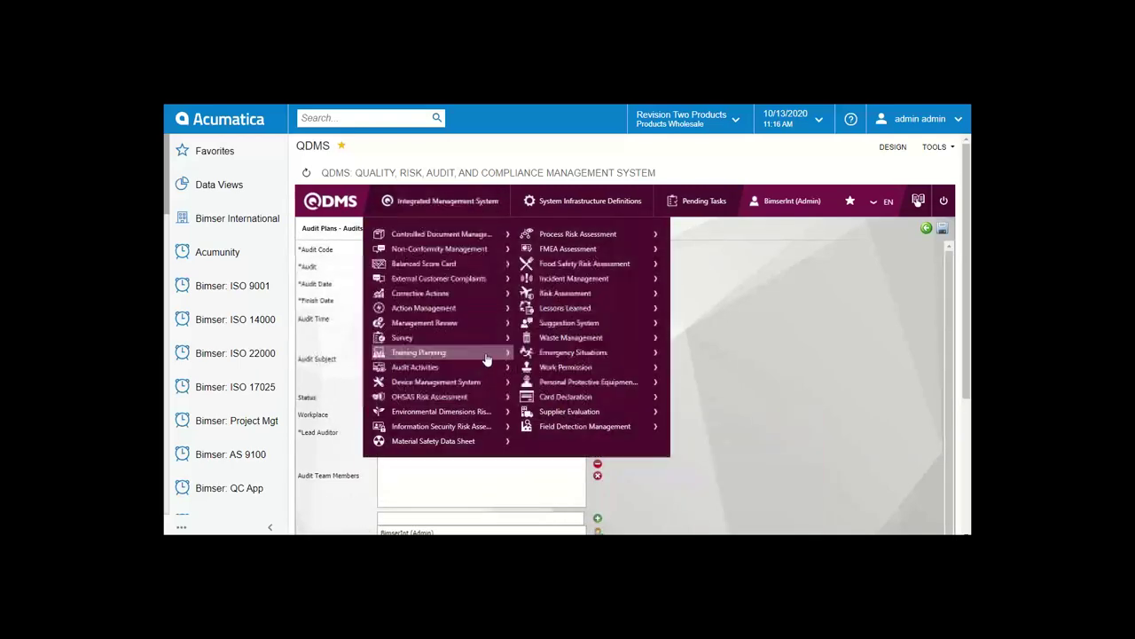
{"action": "mouse_move", "coordinate": [483, 374]}
{"action": "mouse_move", "coordinate": [649, 421]}
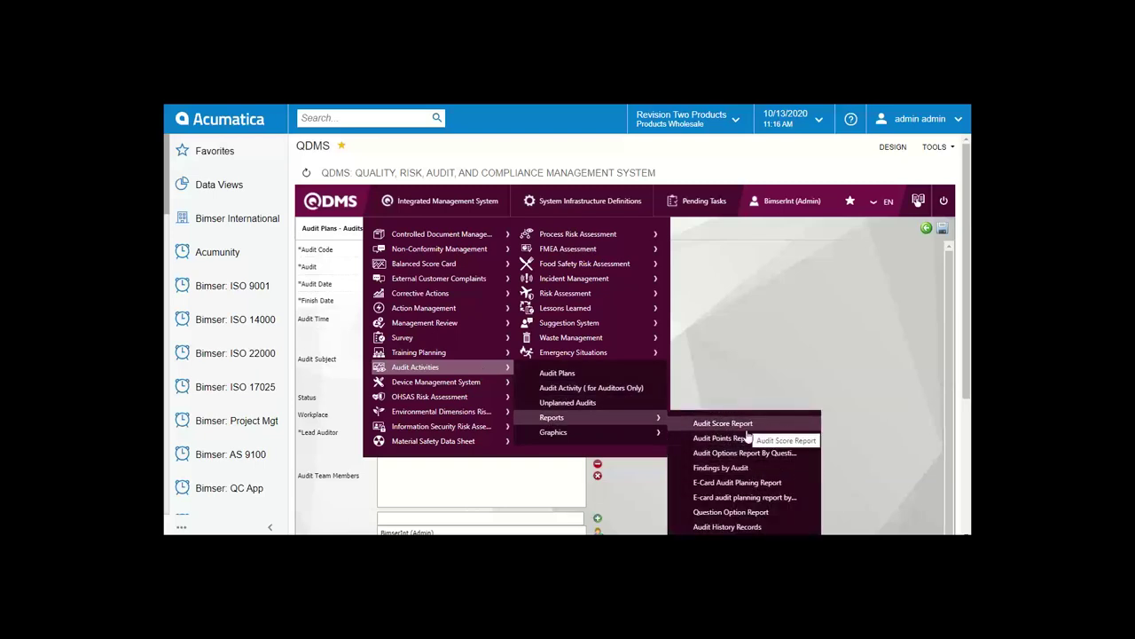
{"action": "left_click", "coordinate": [744, 529]}
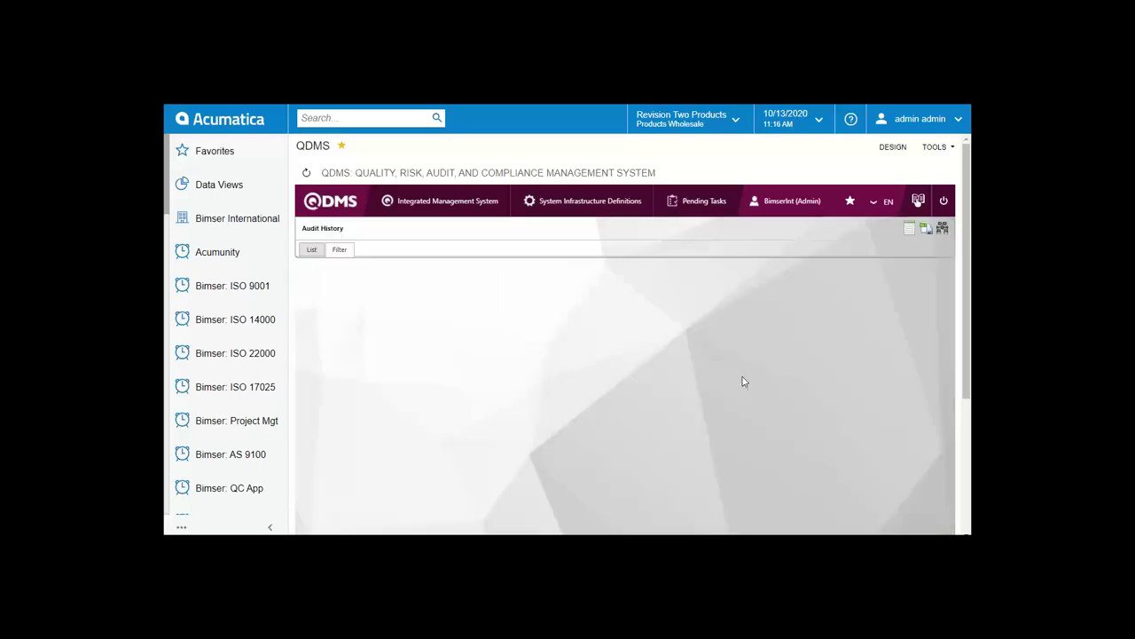
Step: Set the Audit History date range from 10/1/2019 to 10/13/2020
{"action": "left_click", "coordinate": [943, 229]}
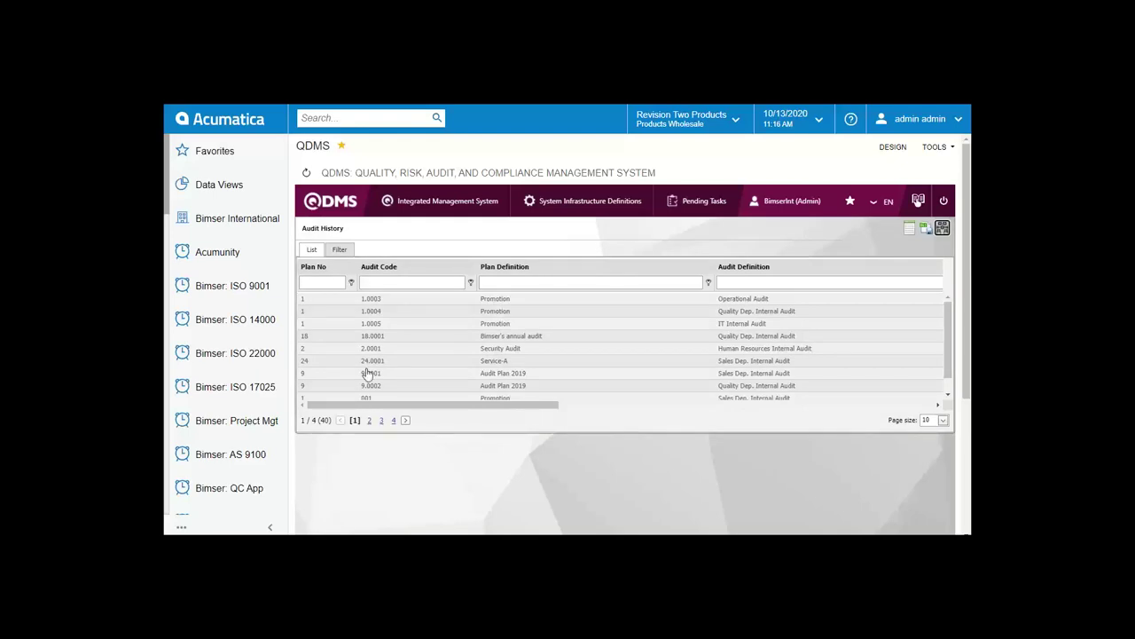
{"action": "left_click", "coordinate": [337, 252]}
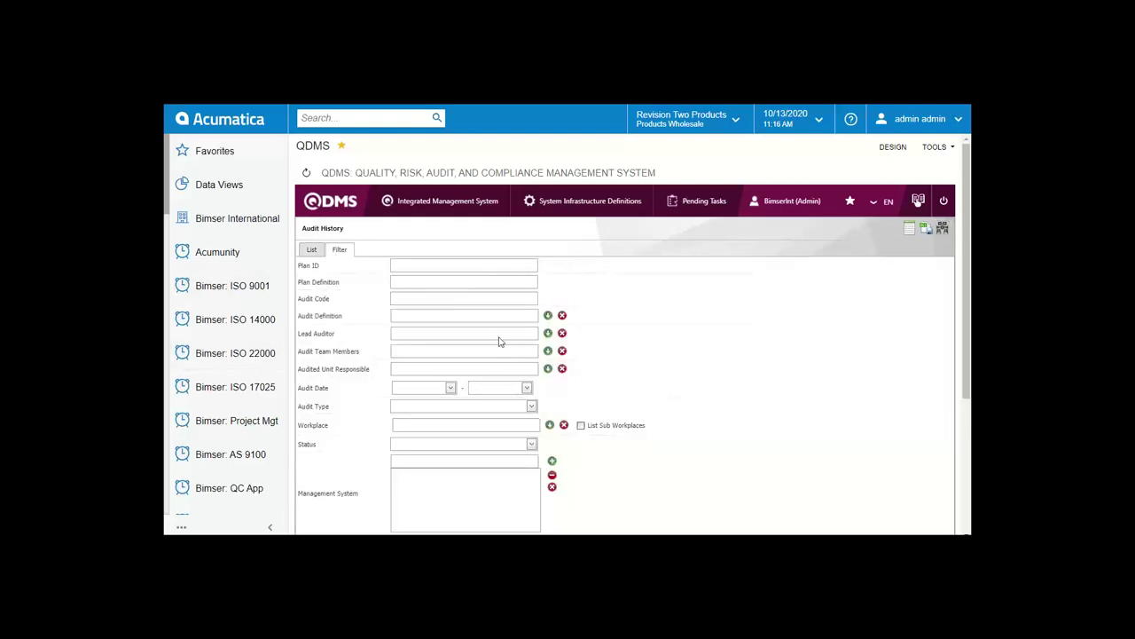
{"action": "left_click", "coordinate": [450, 388]}
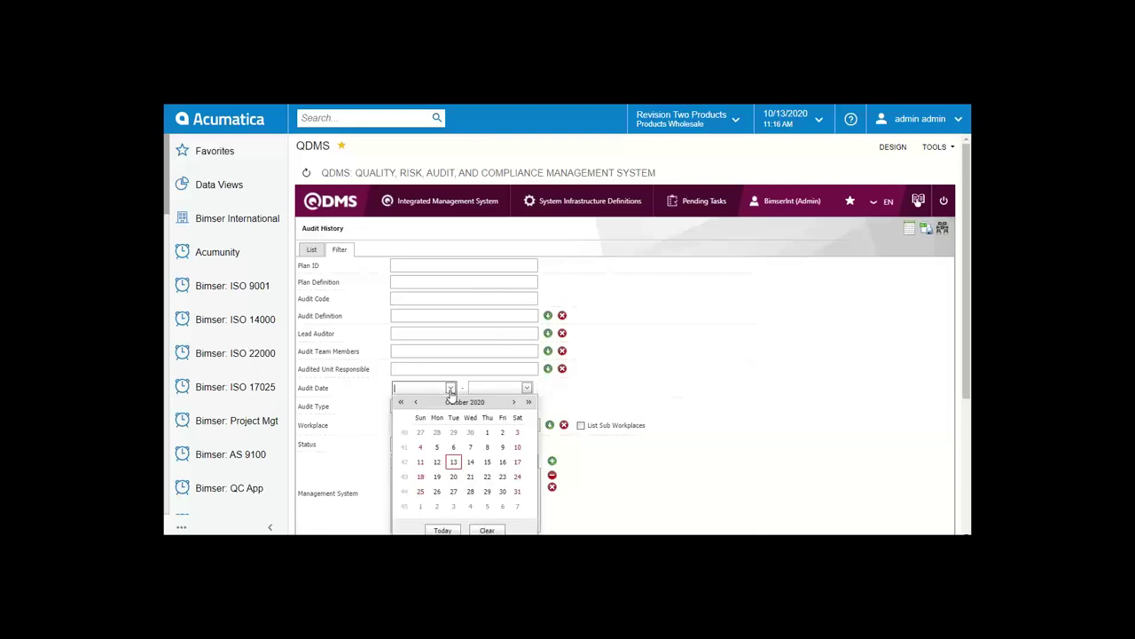
{"action": "left_click", "coordinate": [402, 404]}
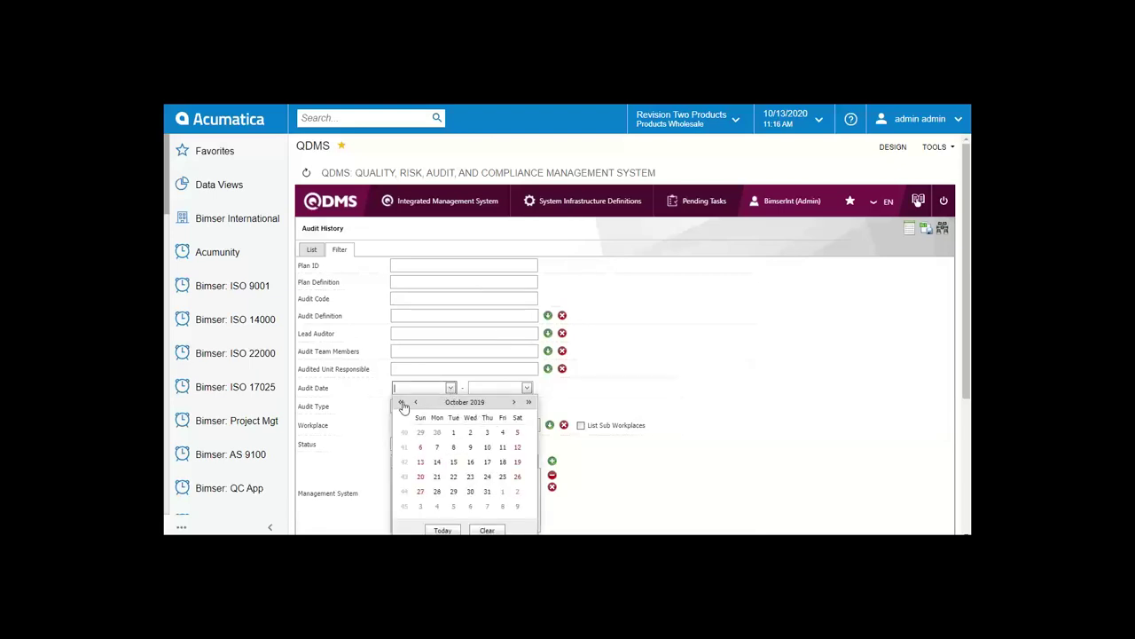
{"action": "left_click", "coordinate": [454, 432]}
{"action": "left_click", "coordinate": [527, 389]}
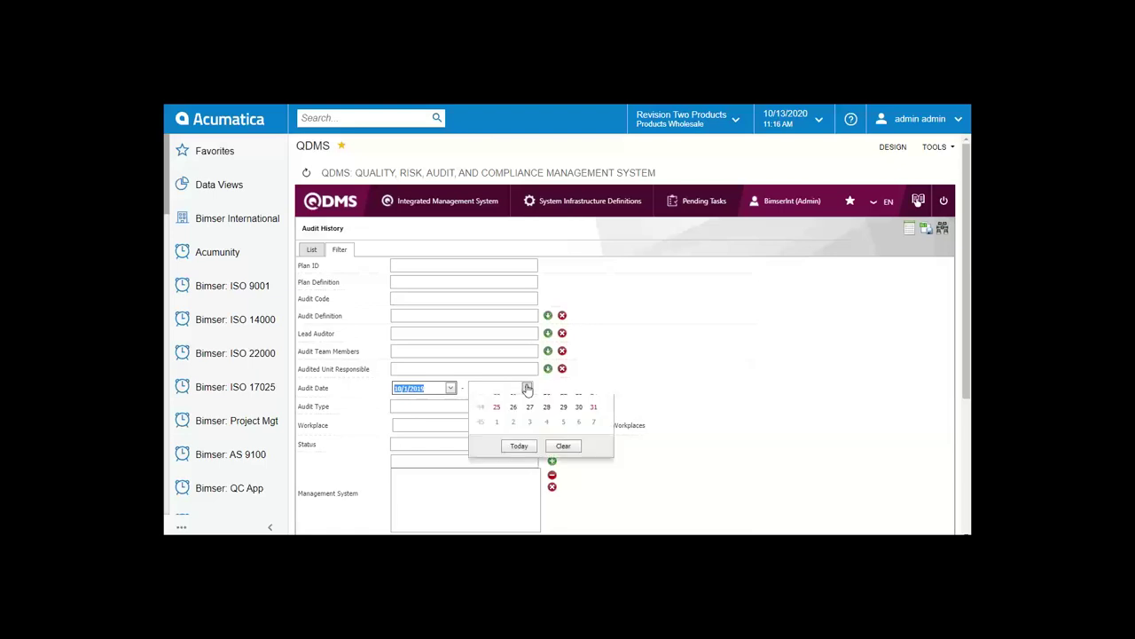
{"action": "left_click", "coordinate": [517, 529]}
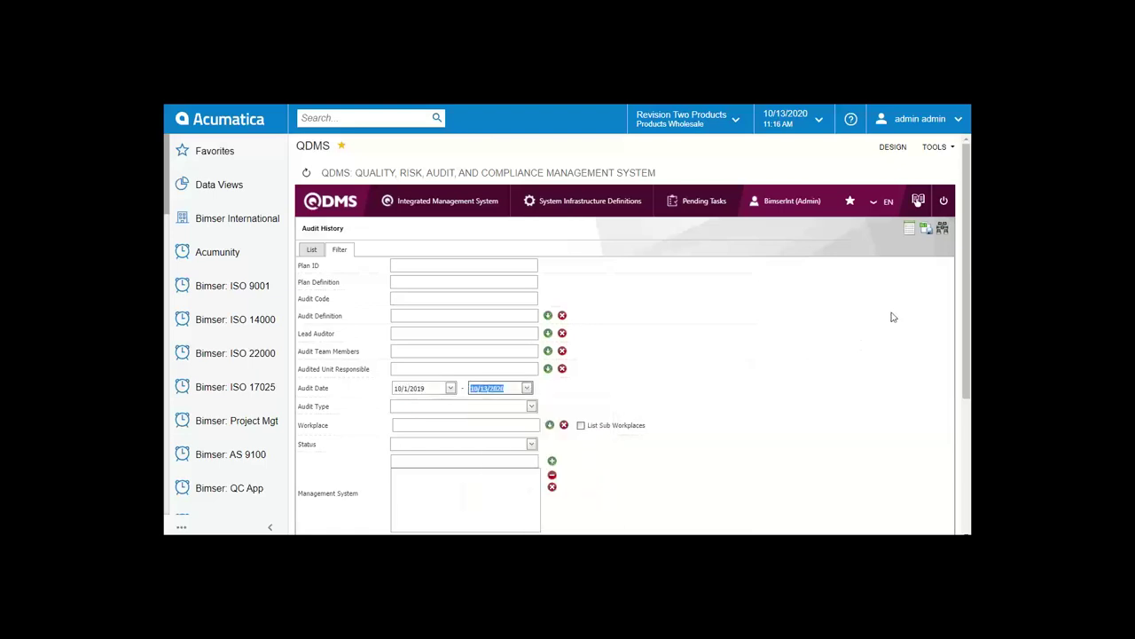
Step: Run the search and browse the 11 audit records across two pages
{"action": "left_click", "coordinate": [942, 228]}
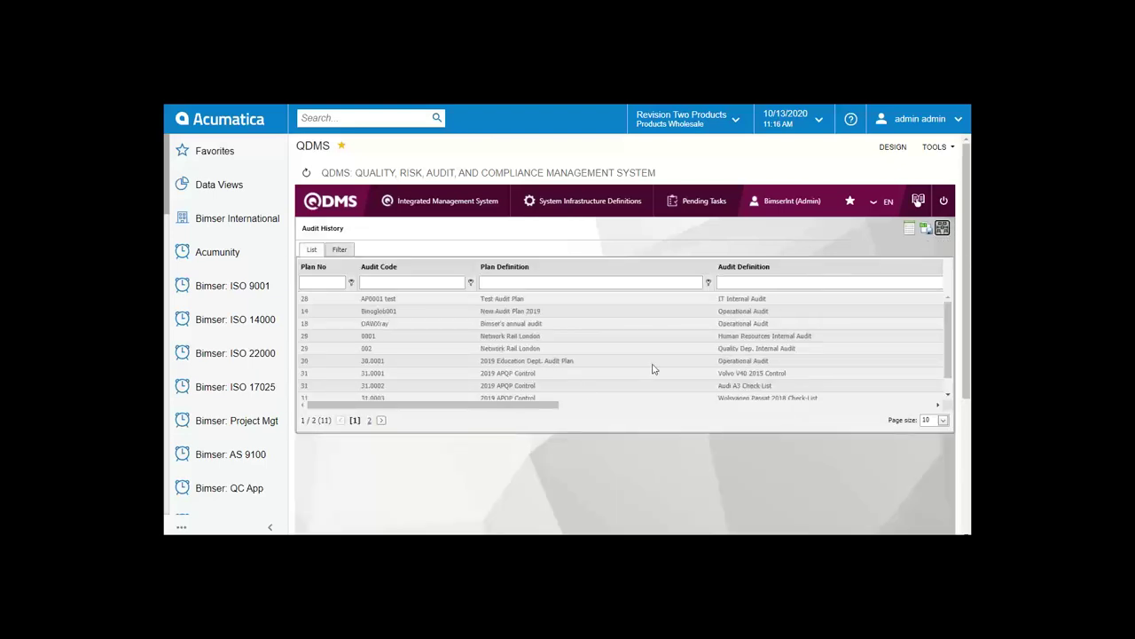
{"action": "left_click_drag", "start_coordinate": [541, 404], "coordinate": [505, 404]}
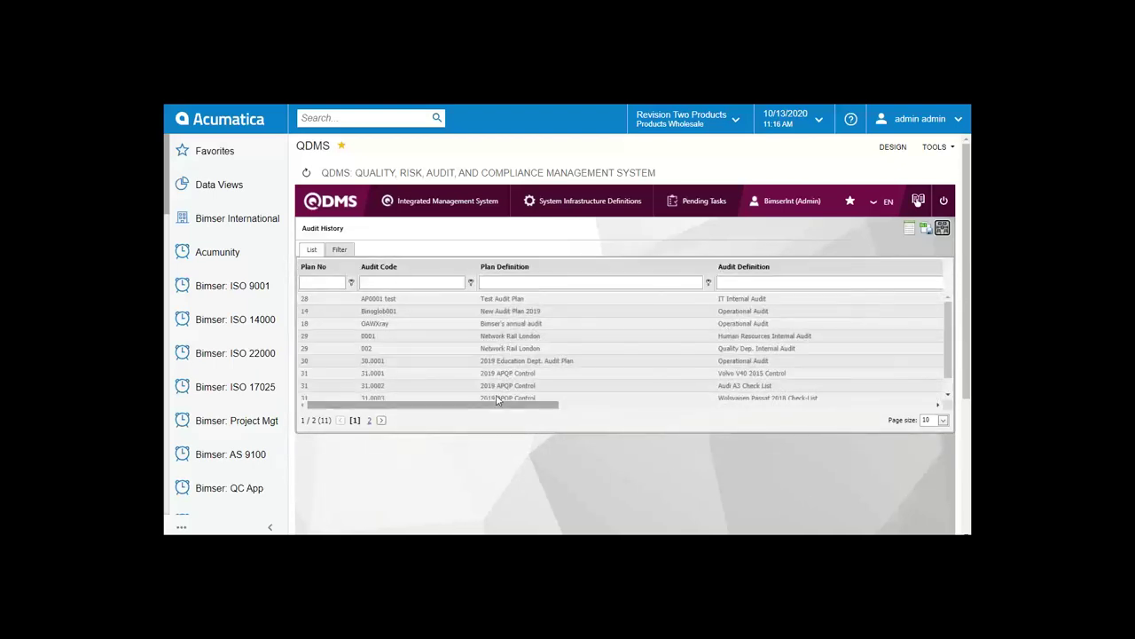
{"action": "scroll", "coordinate": [572, 354], "scroll_direction": "down", "scroll_amount": 1}
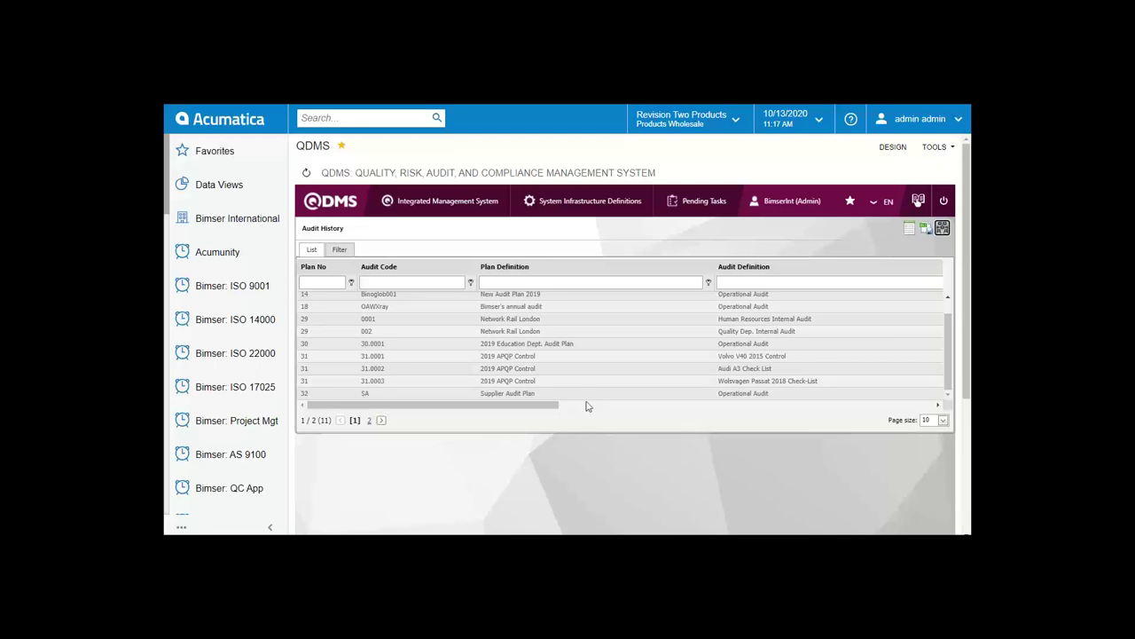
{"action": "scroll", "coordinate": [588, 405], "scroll_direction": "up", "scroll_amount": 1}
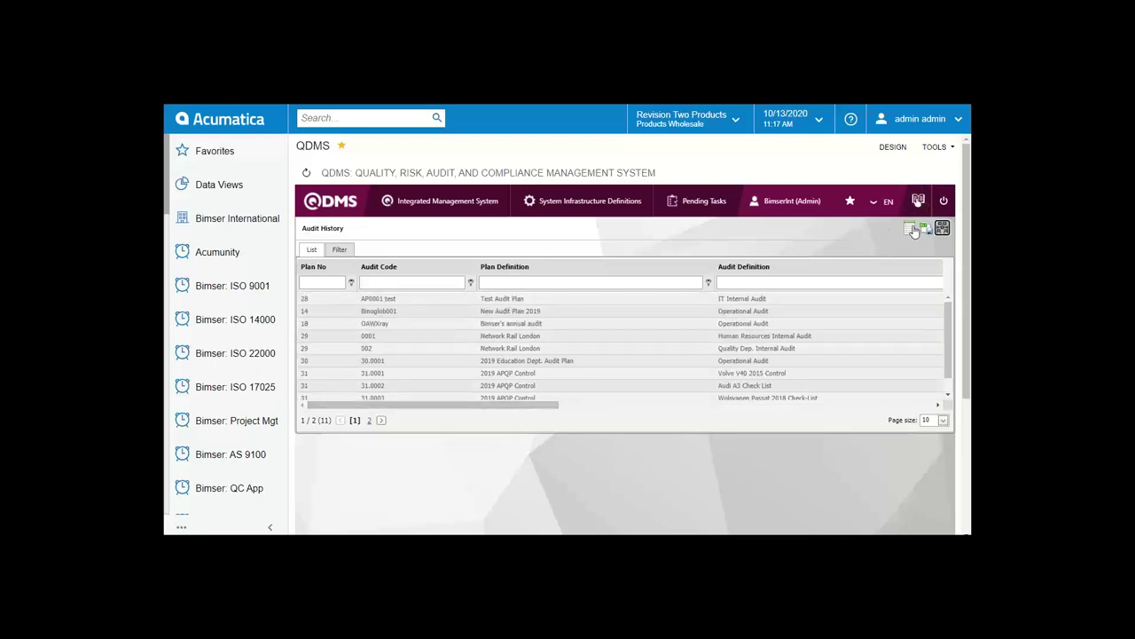
{"action": "left_click", "coordinate": [652, 300]}
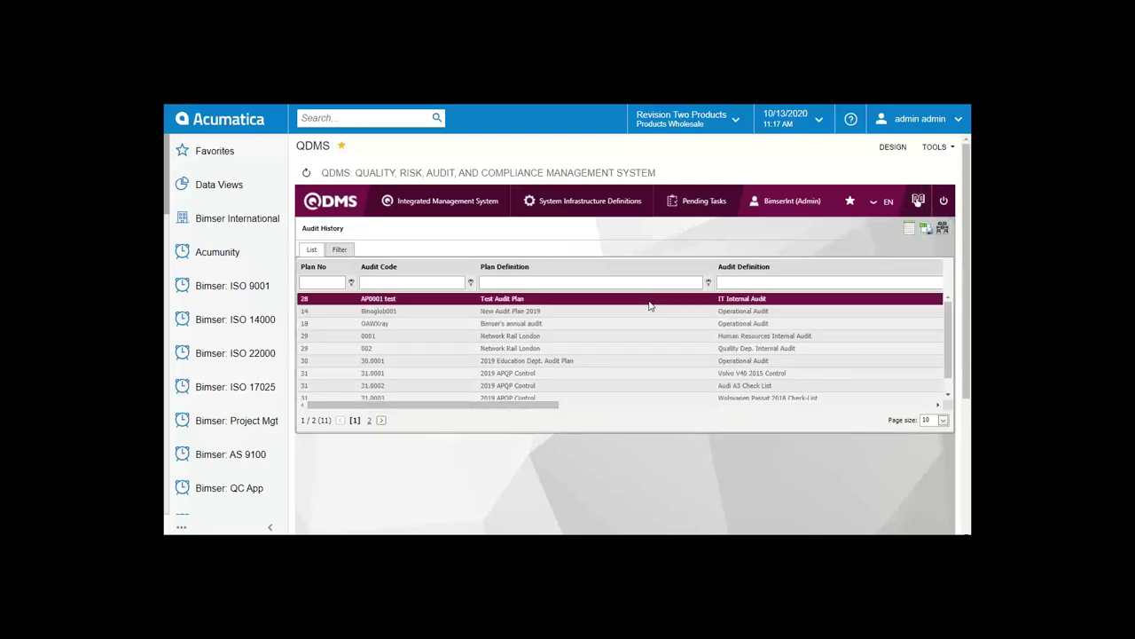
{"action": "left_click", "coordinate": [909, 229]}
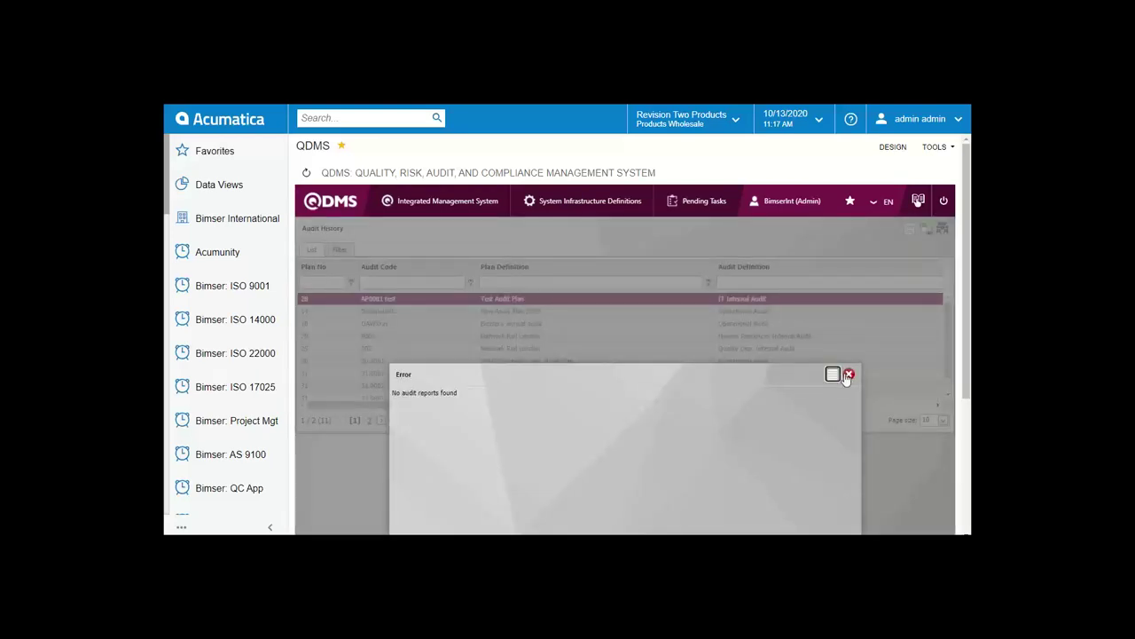
{"action": "left_click", "coordinate": [849, 374]}
{"action": "scroll", "coordinate": [586, 359], "scroll_direction": "down", "scroll_amount": 1}
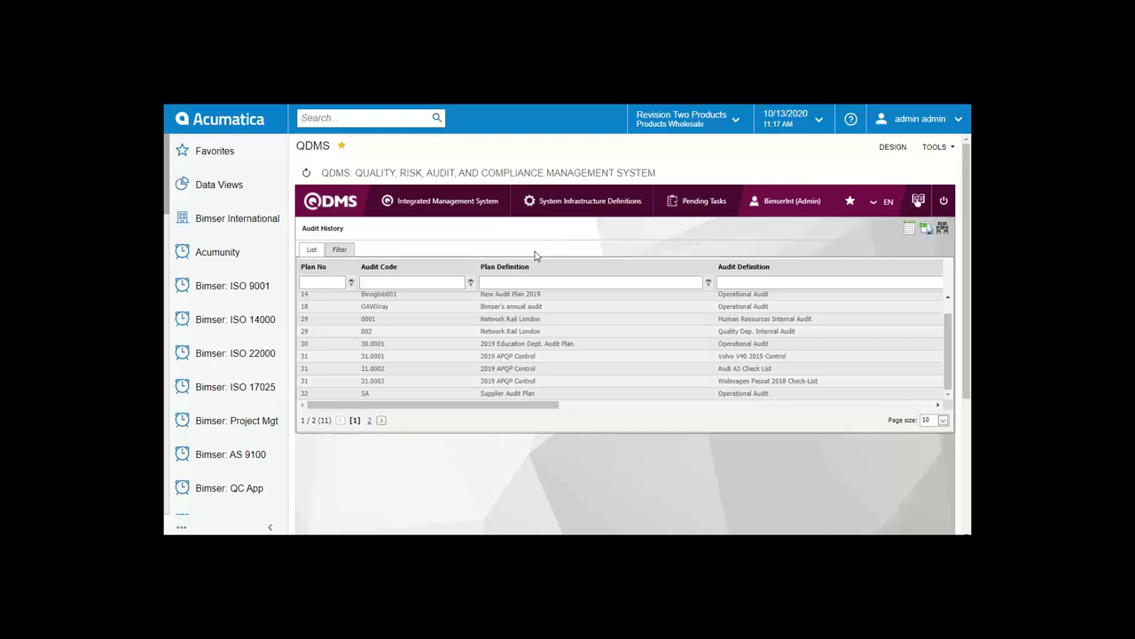
{"action": "left_click", "coordinate": [461, 216]}
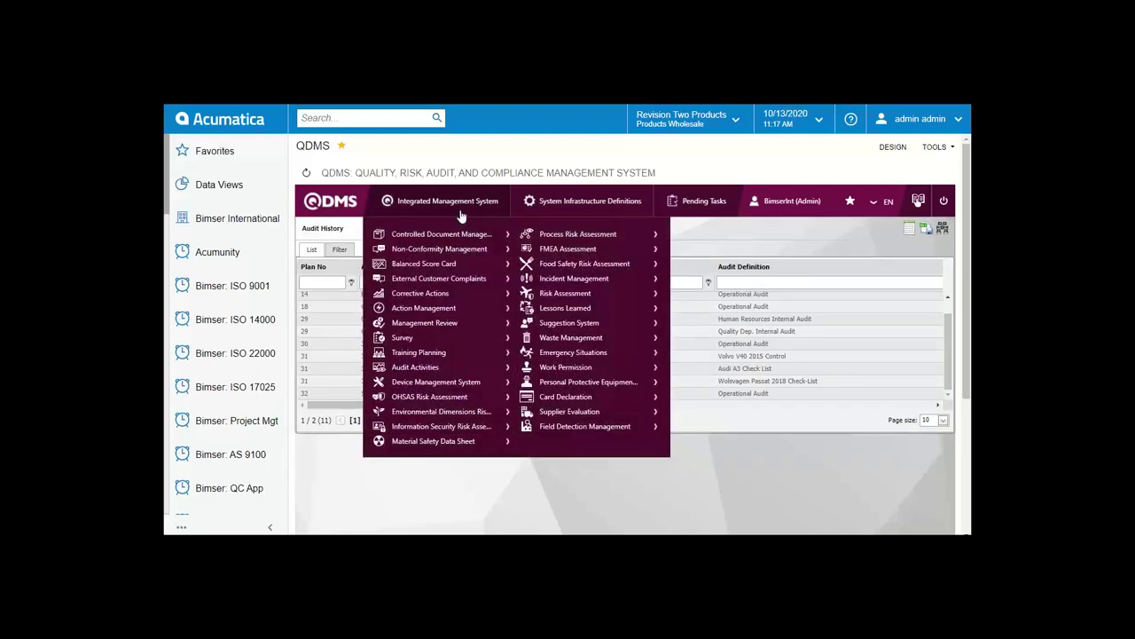
Step: From the survey participation list, page 2, open survey 49 for filling in
{"action": "mouse_move", "coordinate": [483, 340]}
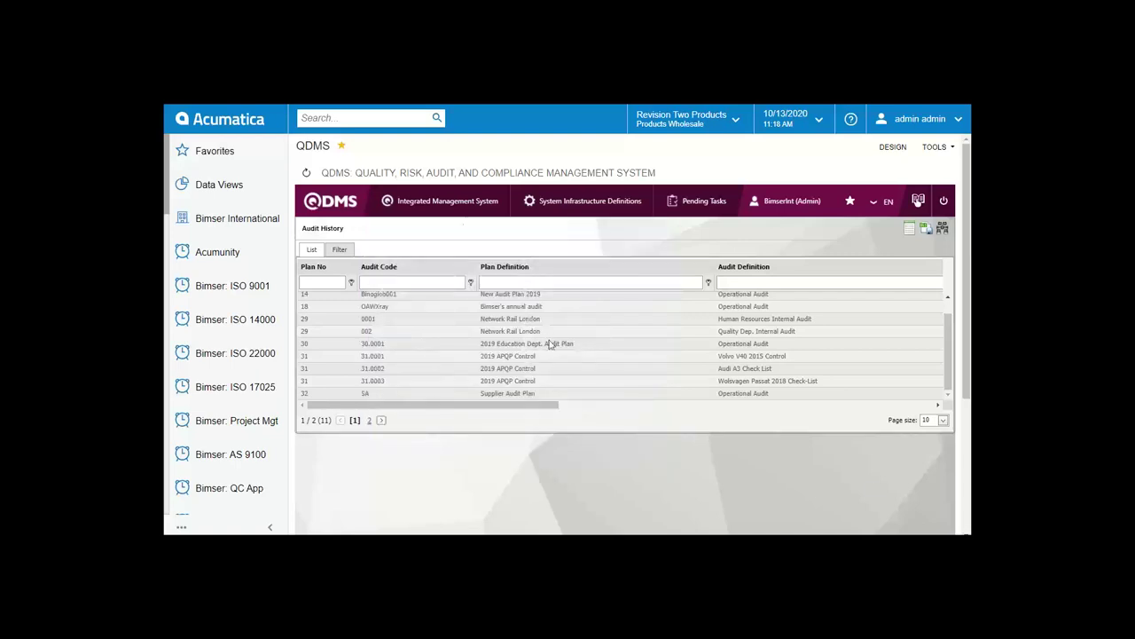
{"action": "mouse_move", "coordinate": [464, 202]}
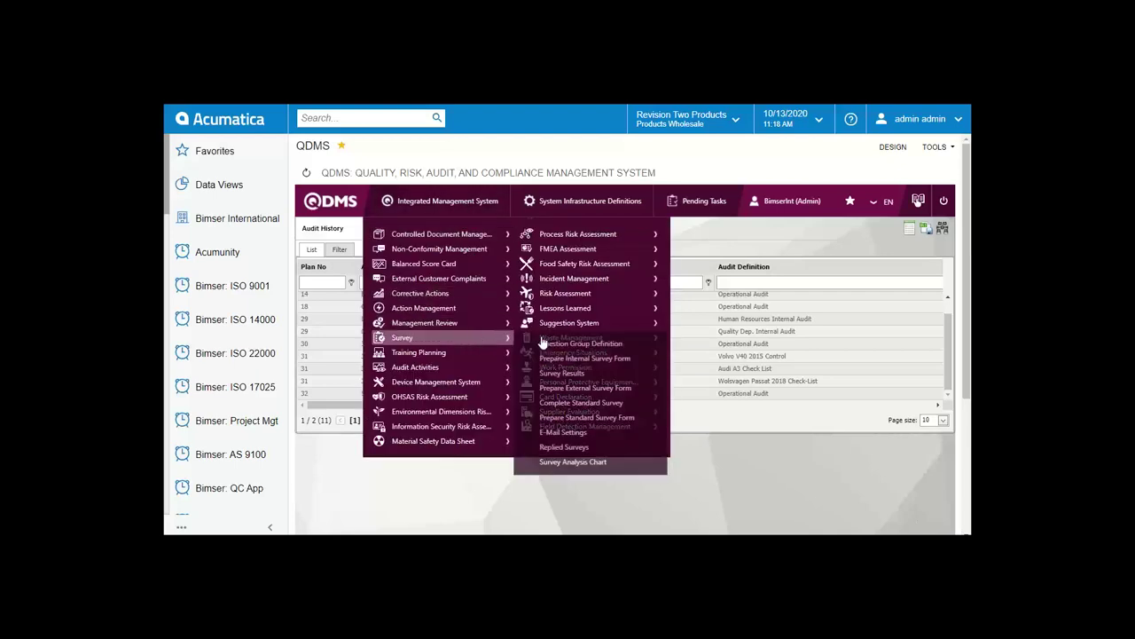
{"action": "left_click", "coordinate": [569, 349]}
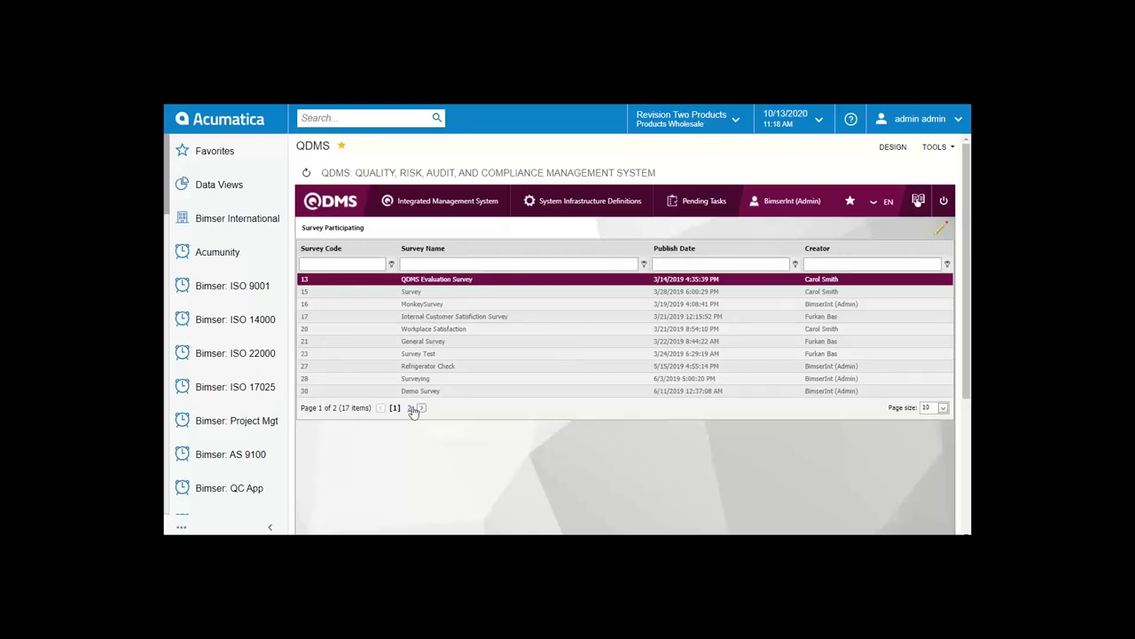
{"action": "left_click", "coordinate": [412, 408]}
{"action": "left_click", "coordinate": [488, 316]}
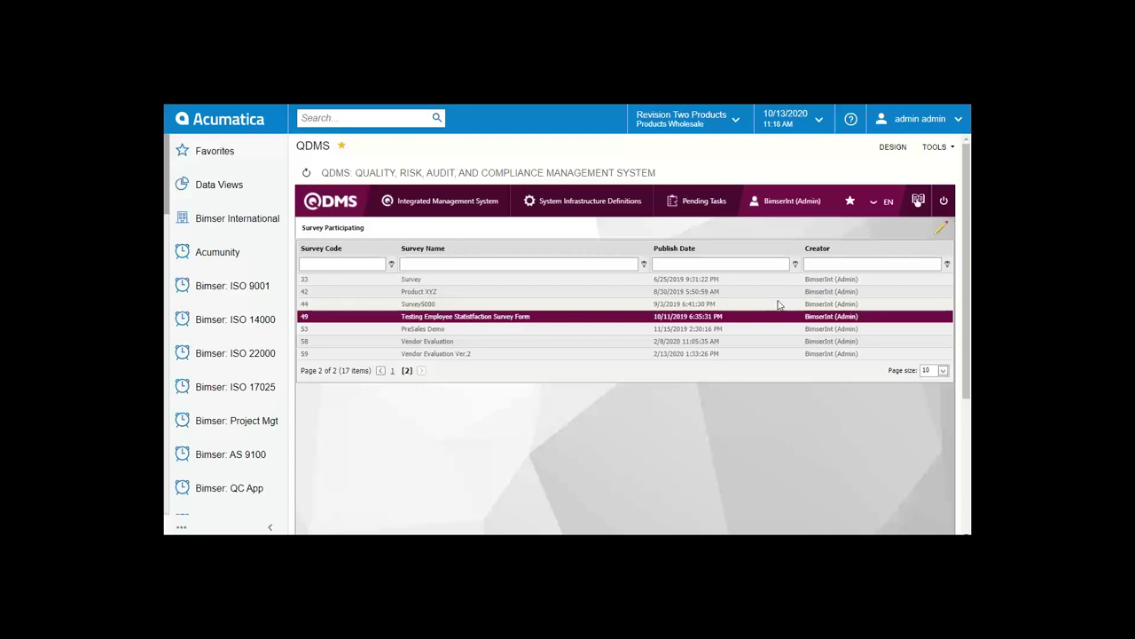
{"action": "left_click", "coordinate": [943, 228]}
{"action": "scroll", "coordinate": [437, 304], "scroll_direction": "down", "scroll_amount": 1}
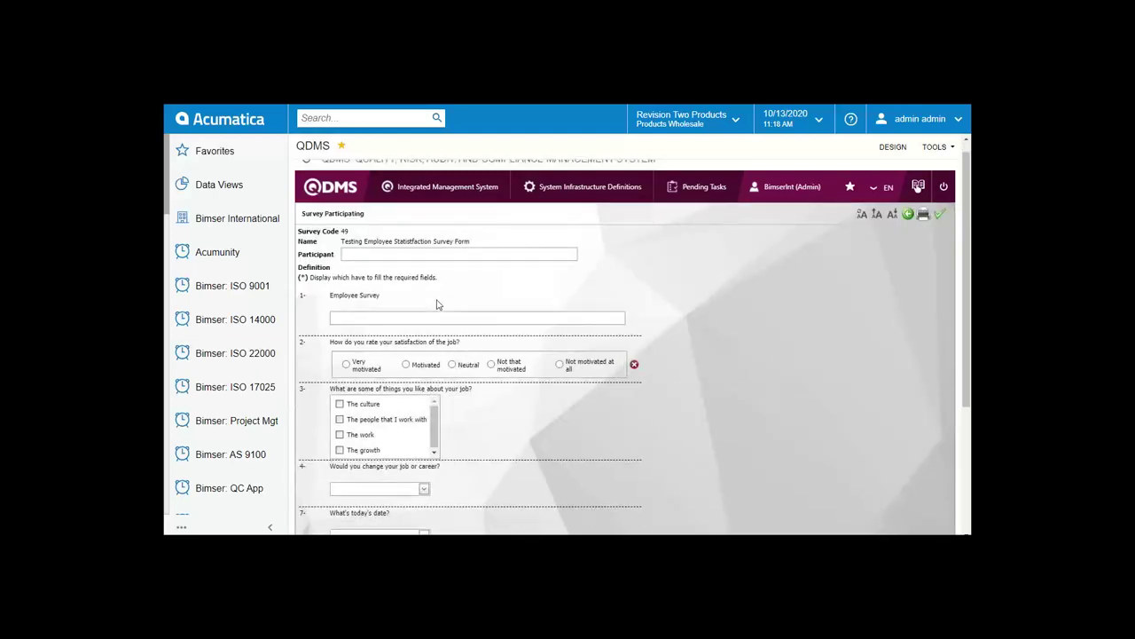
Step: Answer question 1 with 'Employee Survey Employee Survey'
{"action": "scroll", "coordinate": [436, 261], "scroll_direction": "down", "scroll_amount": 1}
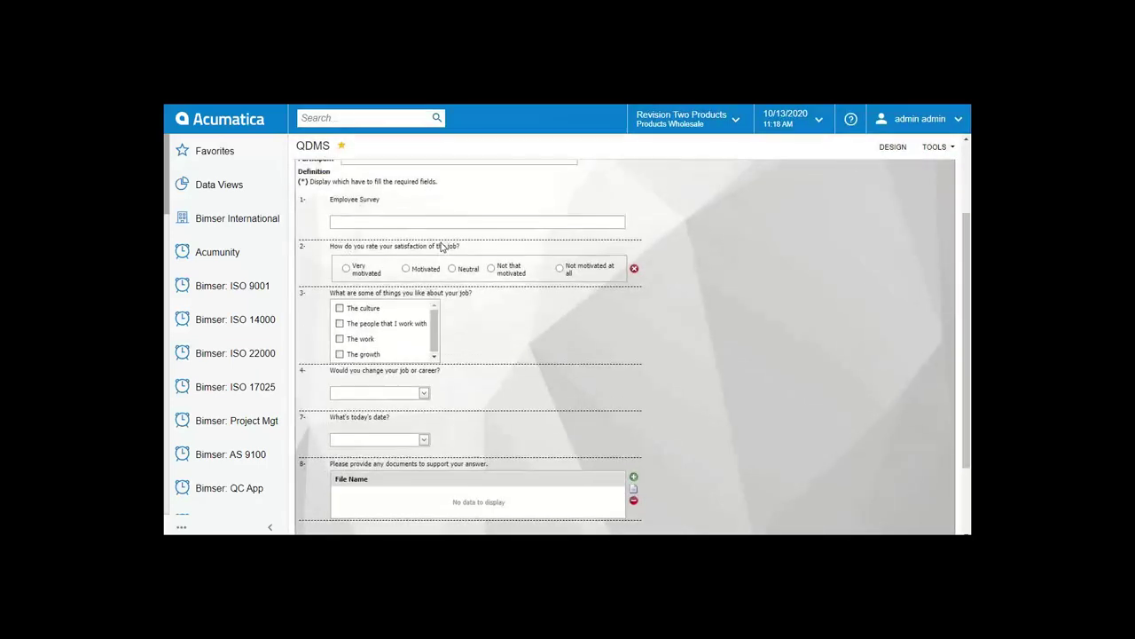
{"action": "scroll", "coordinate": [441, 246], "scroll_direction": "up", "scroll_amount": 2}
{"action": "left_click", "coordinate": [466, 330]}
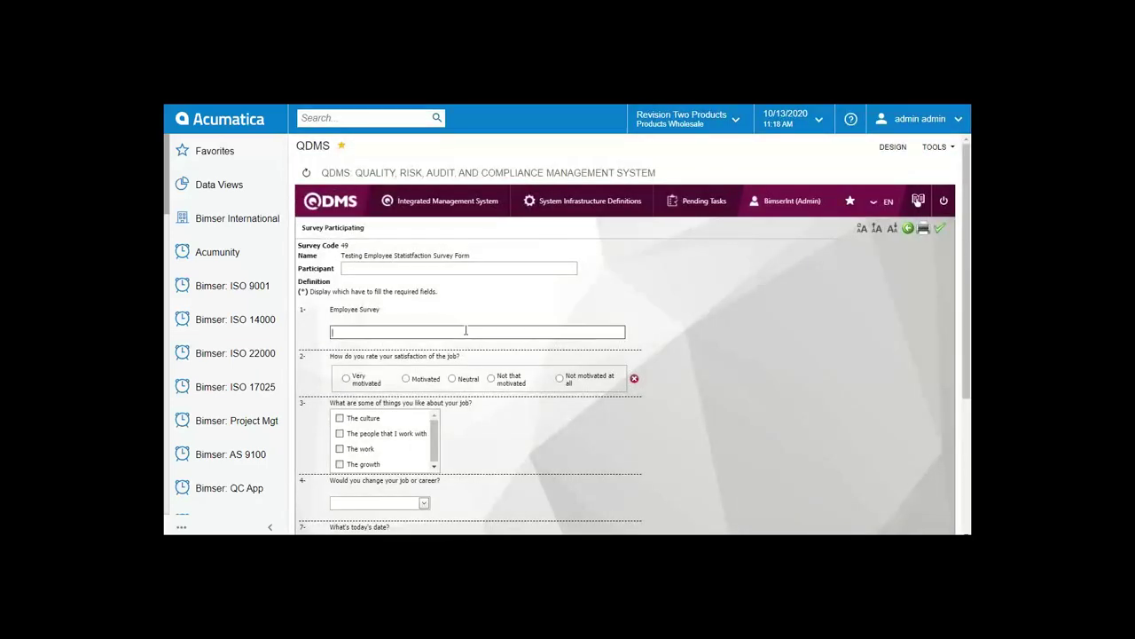
{"action": "left_click_drag", "start_coordinate": [381, 312], "coordinate": [332, 309]}
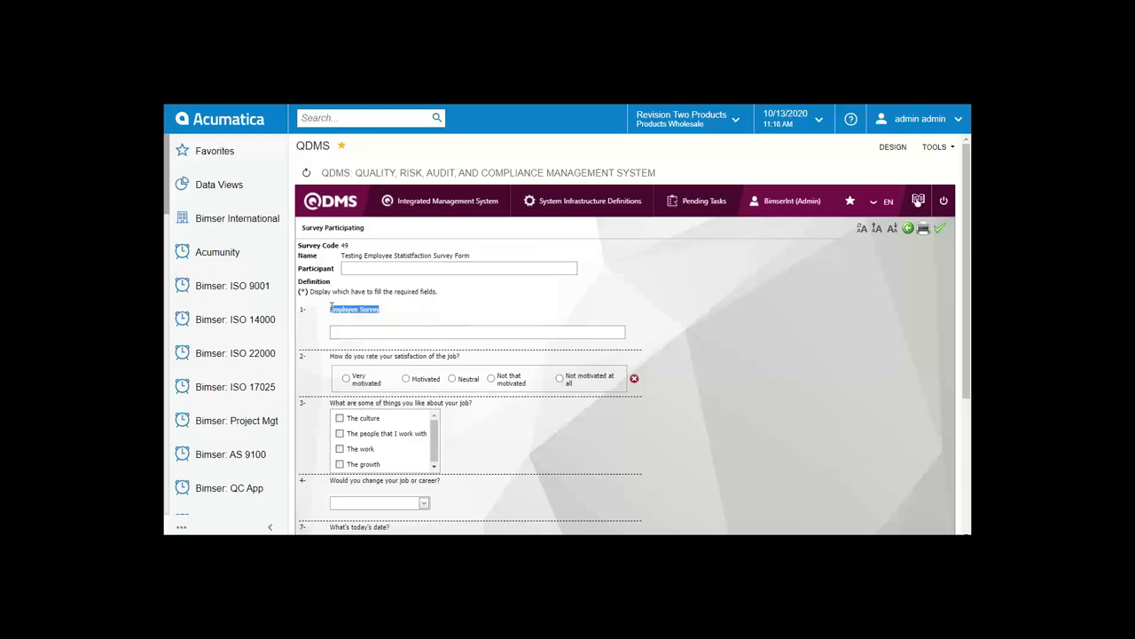
{"action": "left_click", "coordinate": [351, 332]}
{"action": "type", "text": "Employee Survey Employee Survey"}
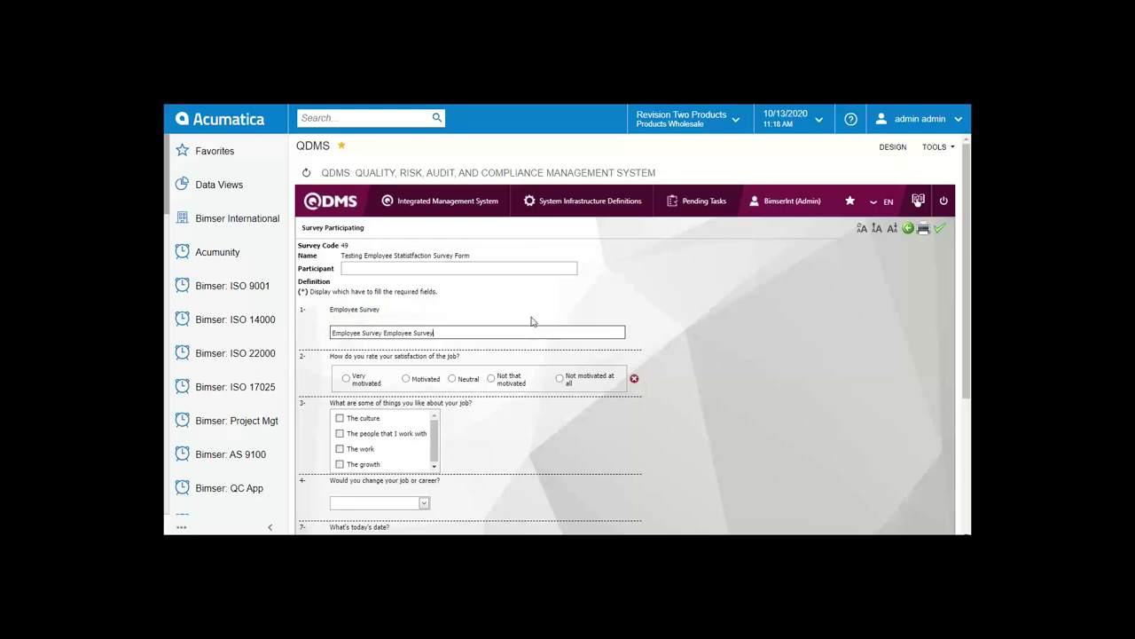
Step: Rate job satisfaction as Motivated in question 2
{"action": "scroll", "coordinate": [559, 322], "scroll_direction": "down", "scroll_amount": 1}
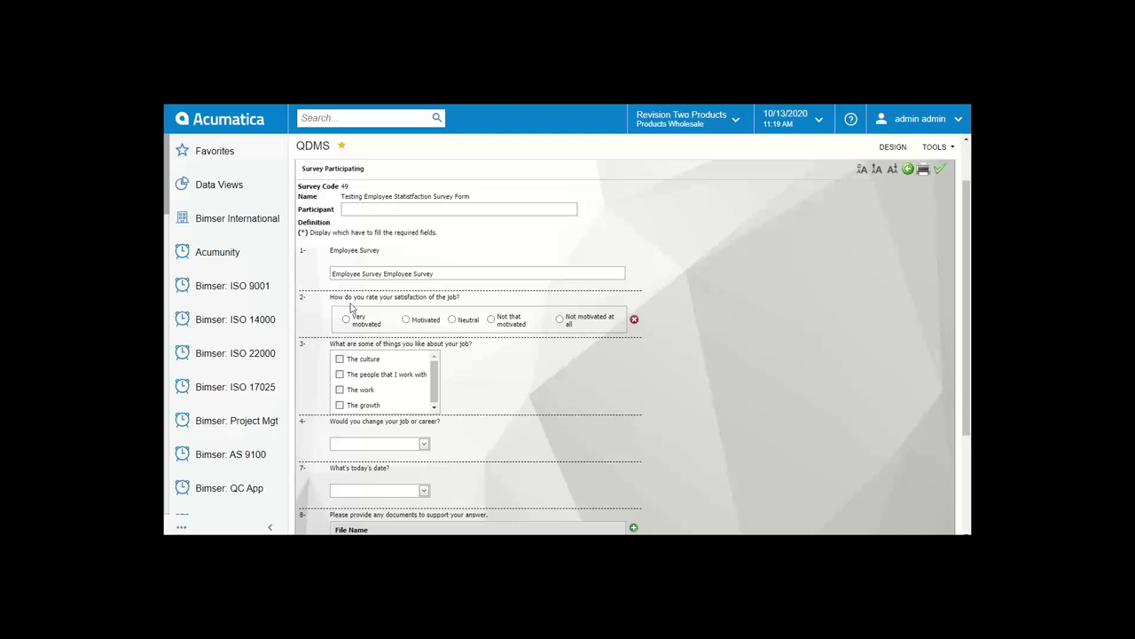
{"action": "left_click_drag", "start_coordinate": [356, 296], "coordinate": [432, 296]}
{"action": "left_click", "coordinate": [459, 297]}
{"action": "left_click", "coordinate": [559, 319]}
{"action": "left_click", "coordinate": [495, 321]}
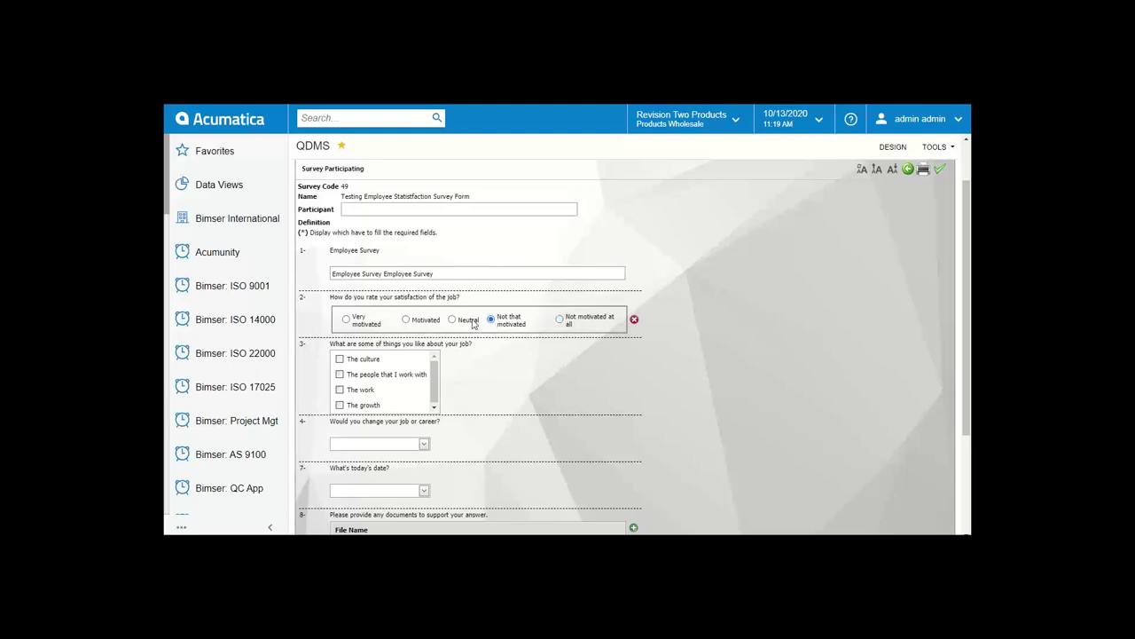
{"action": "left_click", "coordinate": [468, 322]}
{"action": "left_click", "coordinate": [417, 321]}
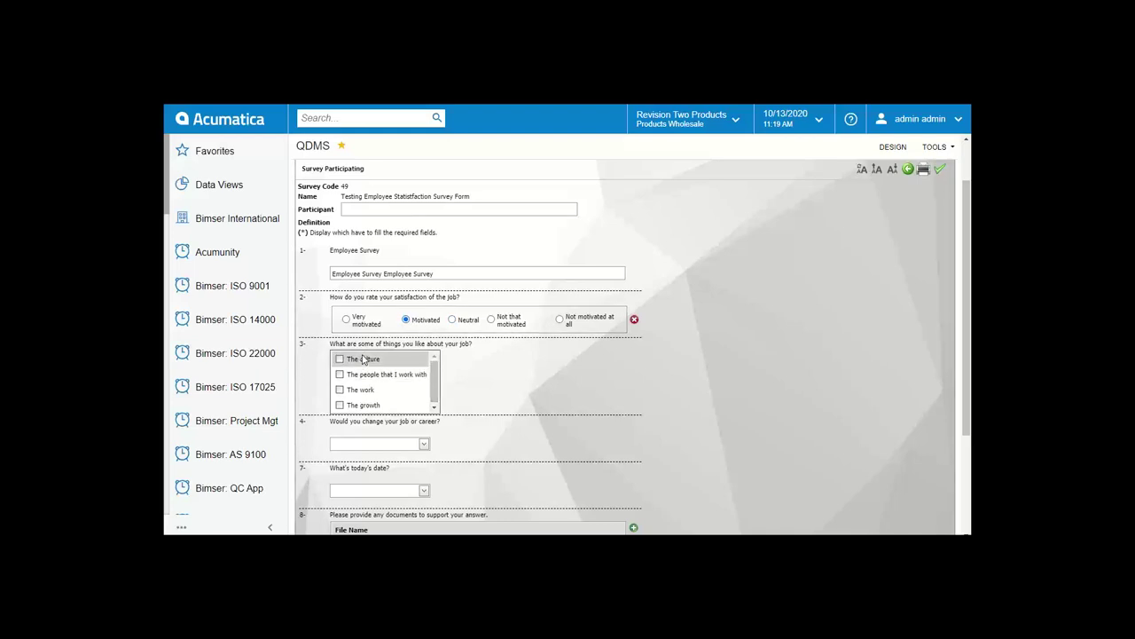
Step: Tick The culture, The people that I work with and The work in question 3
{"action": "scroll", "coordinate": [525, 308], "scroll_direction": "up", "scroll_amount": 1}
{"action": "scroll", "coordinate": [525, 318], "scroll_direction": "down", "scroll_amount": 1}
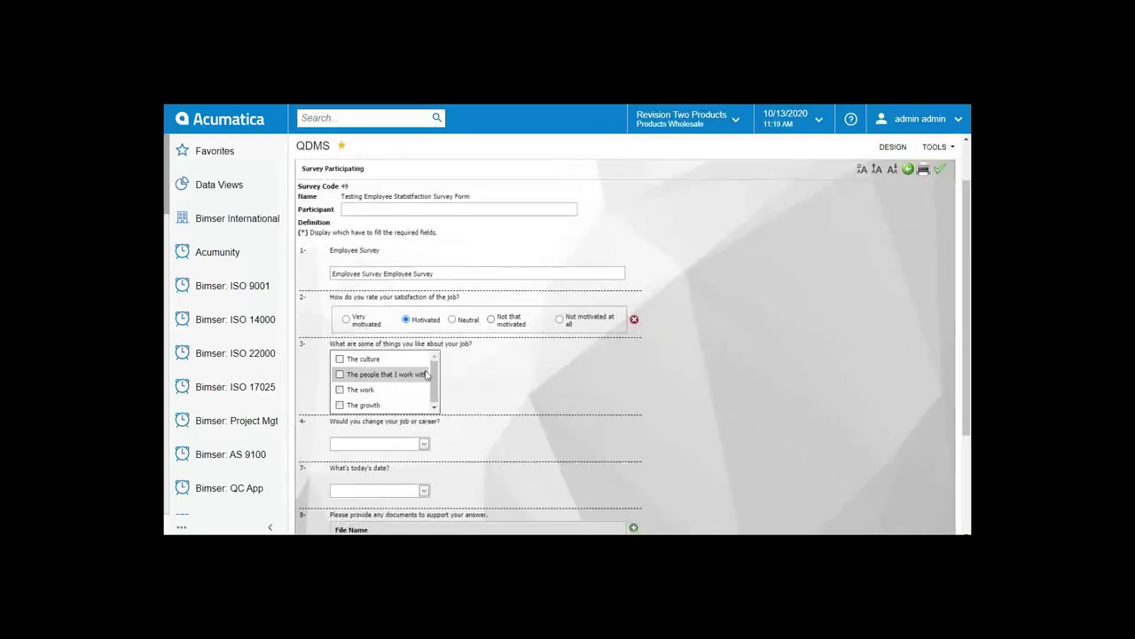
{"action": "mouse_move", "coordinate": [353, 379]}
{"action": "left_mouse_down"}
{"action": "mouse_move", "coordinate": [355, 390]}
{"action": "mouse_move", "coordinate": [355, 358]}
{"action": "left_mouse_up"}
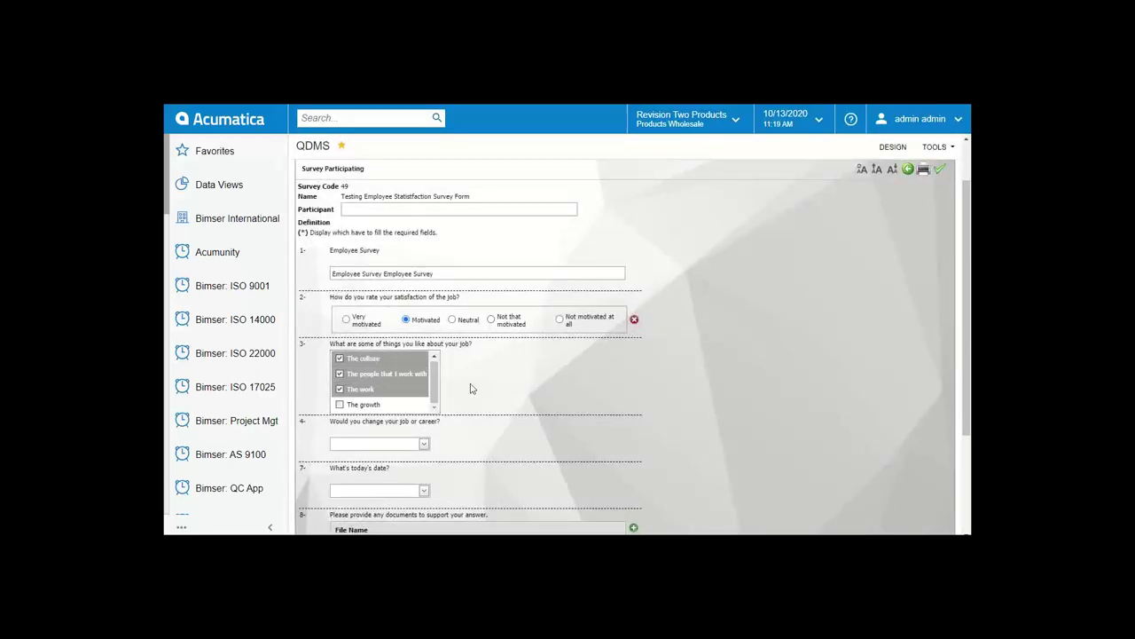
{"action": "scroll", "coordinate": [471, 388], "scroll_direction": "down", "scroll_amount": 1}
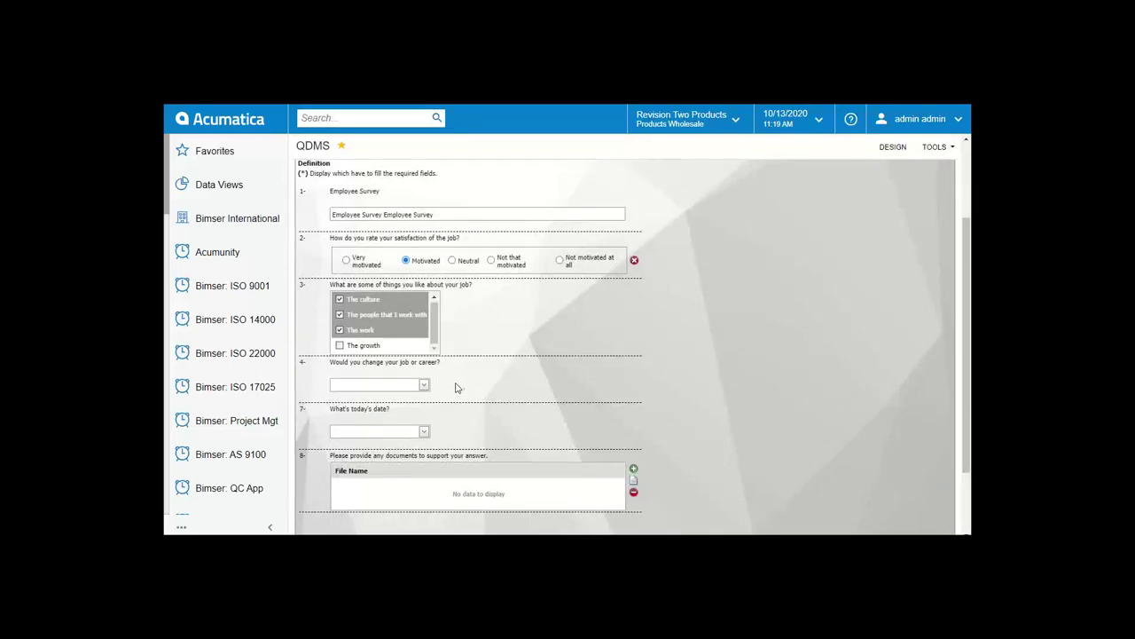
Step: Answer Yes to 'Would you change your job or career?' in the survey
{"action": "left_click", "coordinate": [426, 383]}
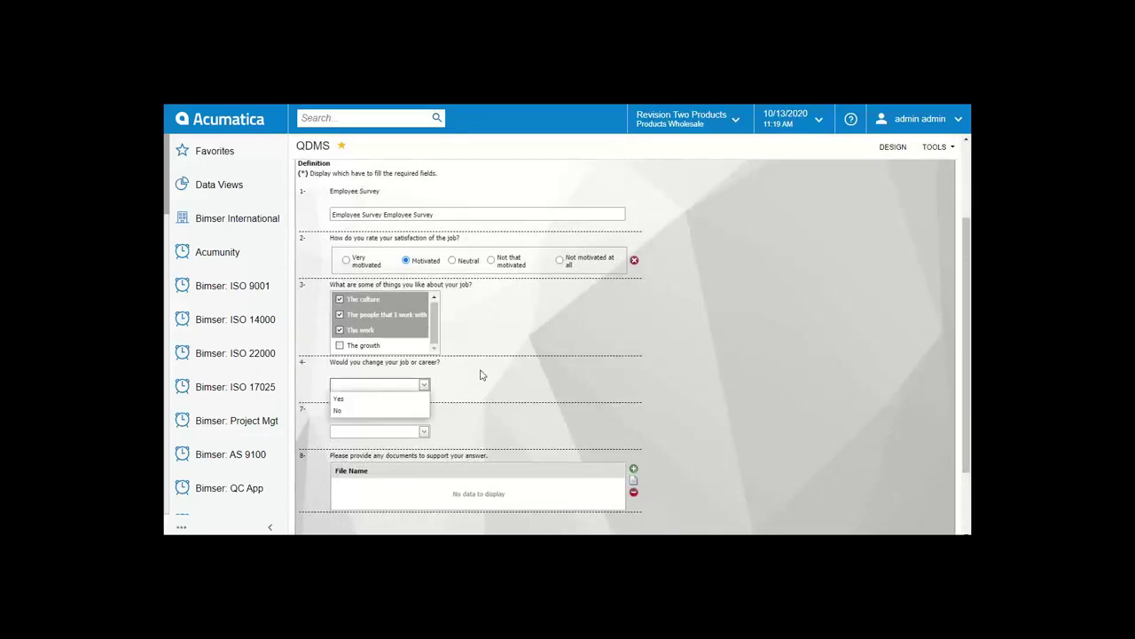
{"action": "scroll", "coordinate": [465, 358], "scroll_direction": "down", "scroll_amount": 1}
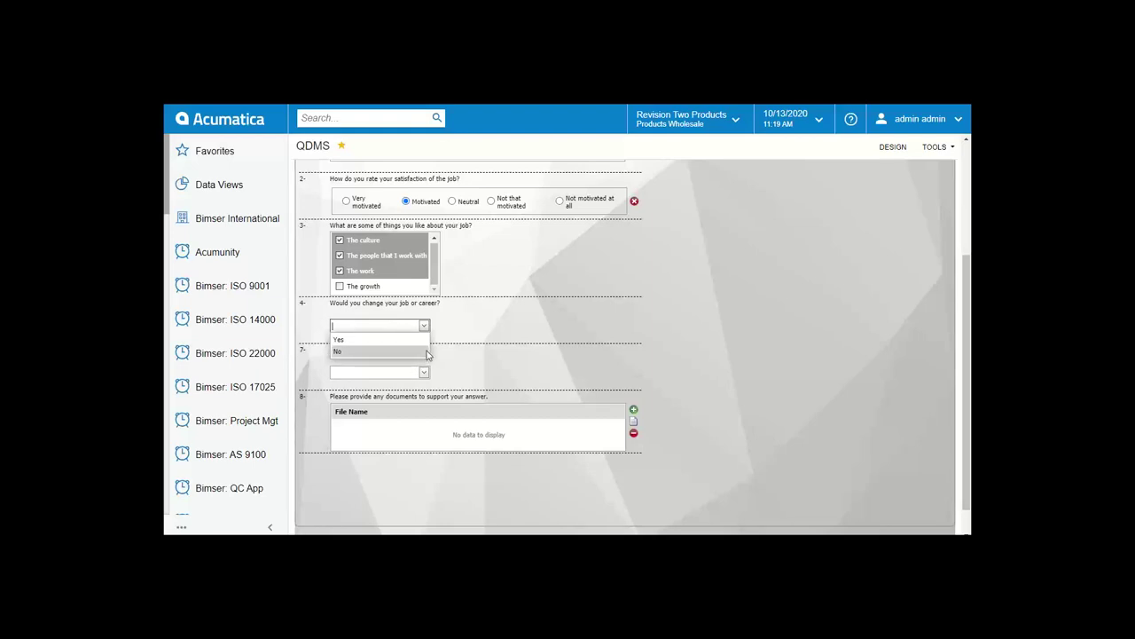
{"action": "left_click", "coordinate": [427, 353]}
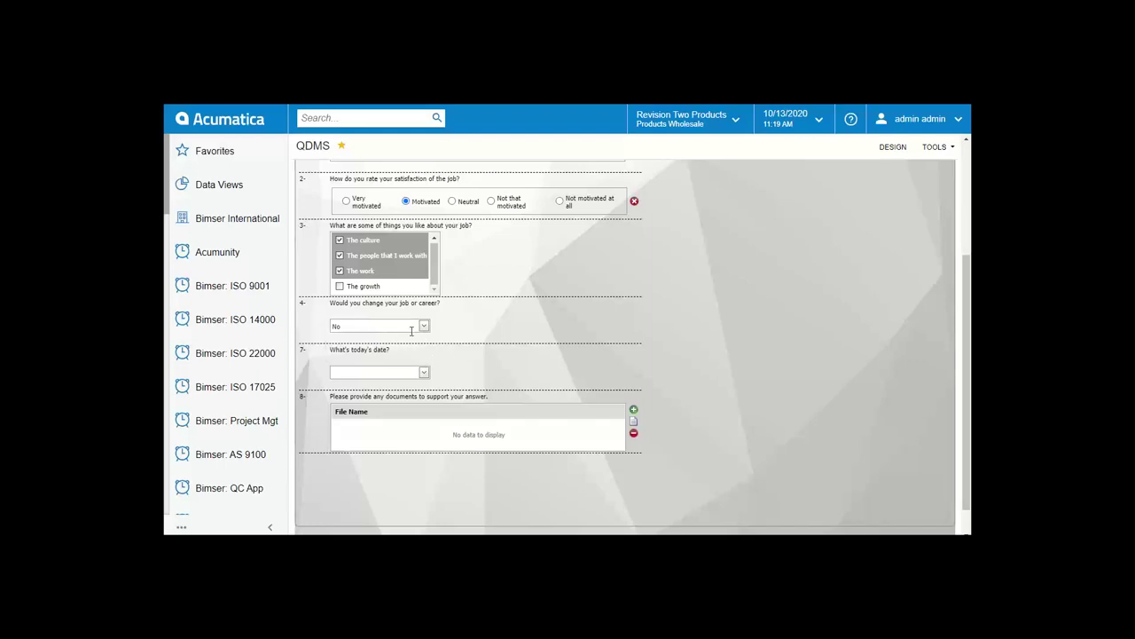
{"action": "left_click", "coordinate": [415, 329]}
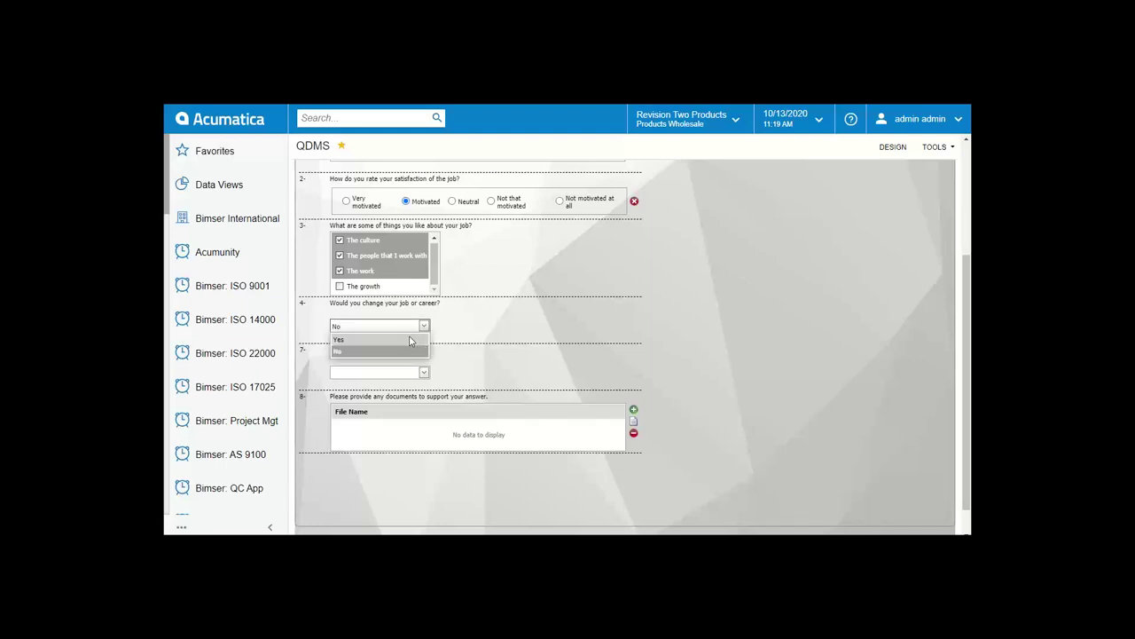
{"action": "left_click", "coordinate": [410, 341]}
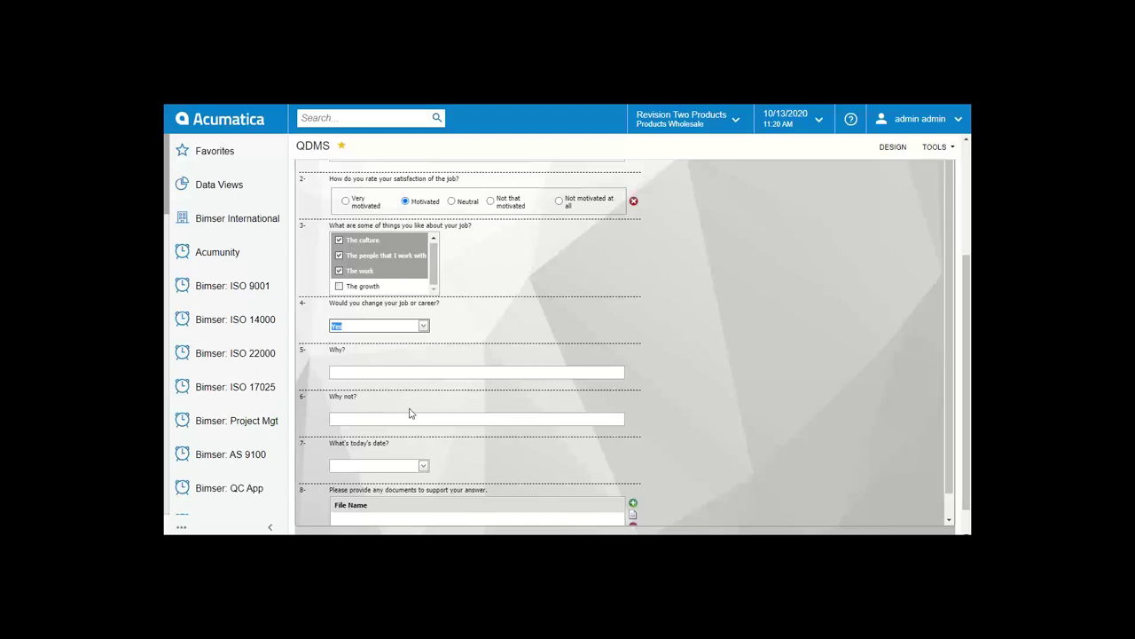
Step: Set today's date to 10/9/2020 using the calendar popup
{"action": "scroll", "coordinate": [413, 412], "scroll_direction": "down", "scroll_amount": 1}
{"action": "left_click", "coordinate": [424, 443]}
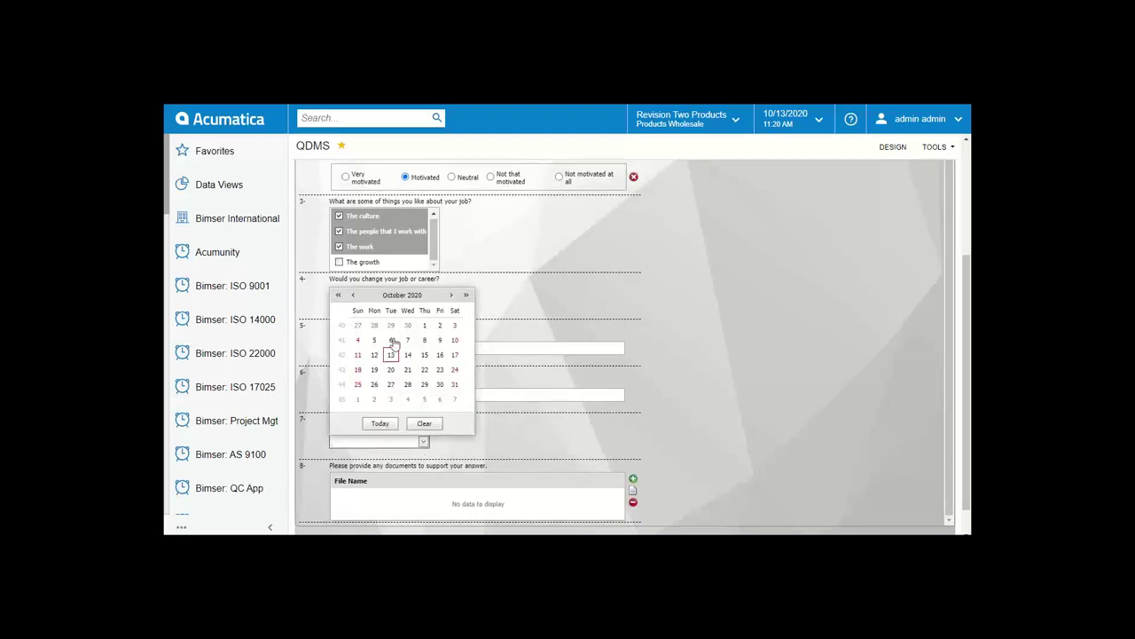
{"action": "left_click", "coordinate": [440, 340]}
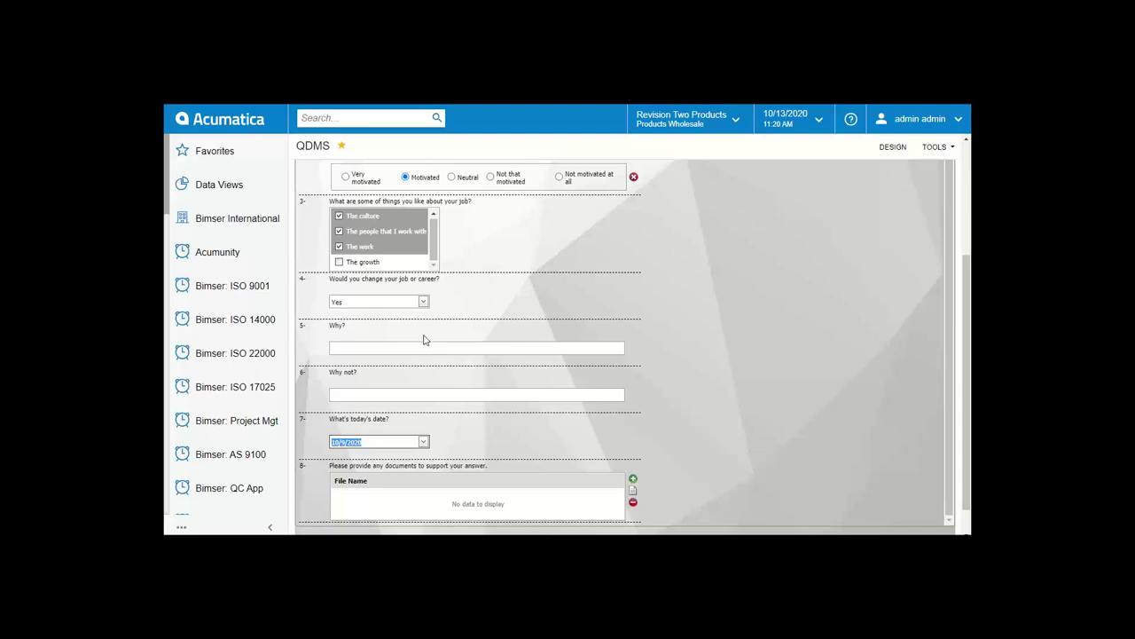
{"action": "left_click", "coordinate": [424, 442]}
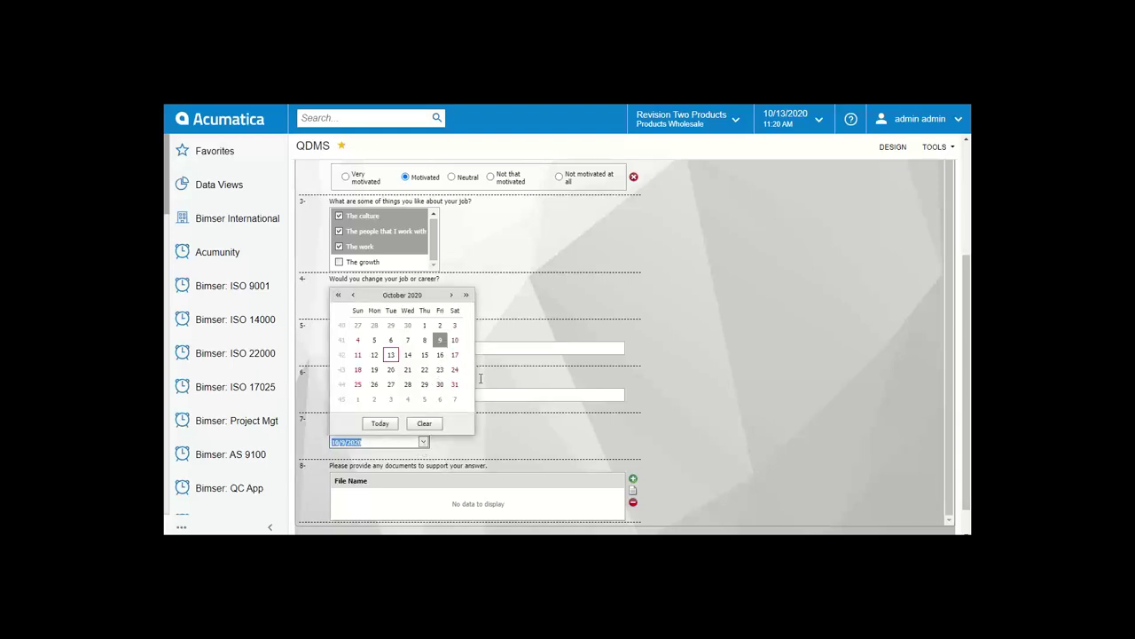
{"action": "left_click", "coordinate": [521, 425]}
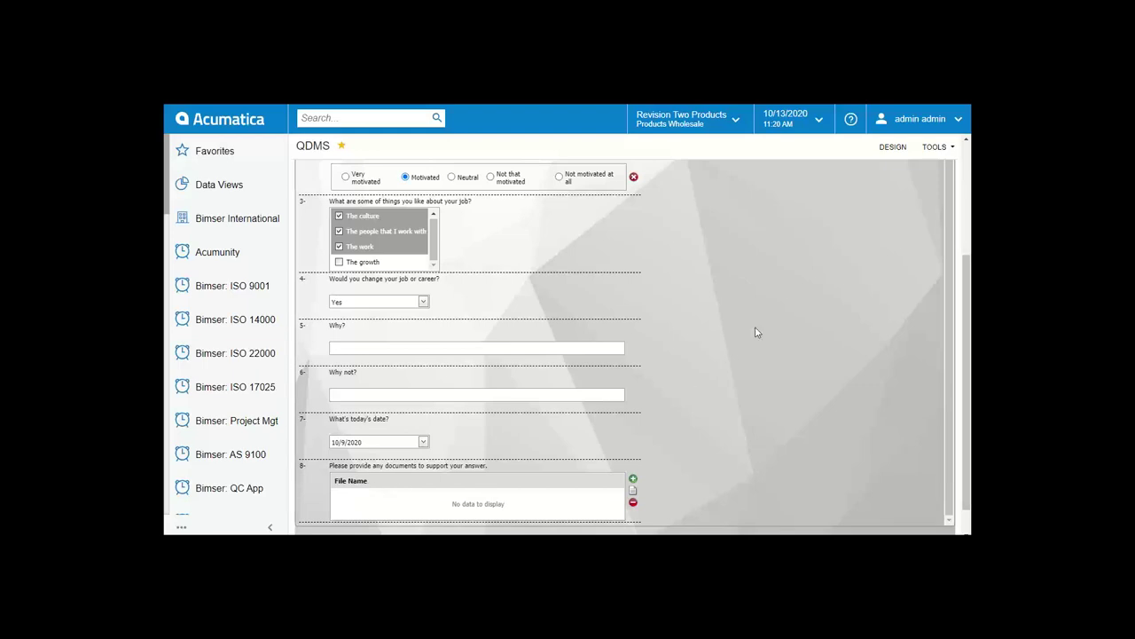
{"action": "scroll", "coordinate": [755, 329], "scroll_direction": "up", "scroll_amount": 5}
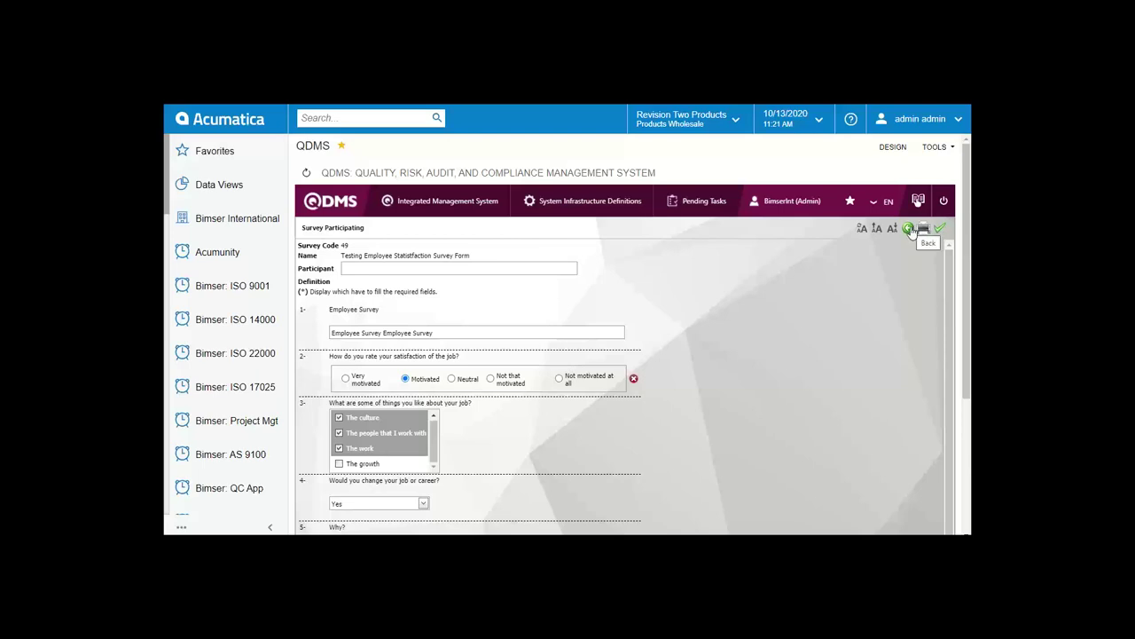
Step: Leave the employee survey and open Vendor Evaluation Ver.2 from page 2 of Survey Participating
{"action": "left_click", "coordinate": [911, 231]}
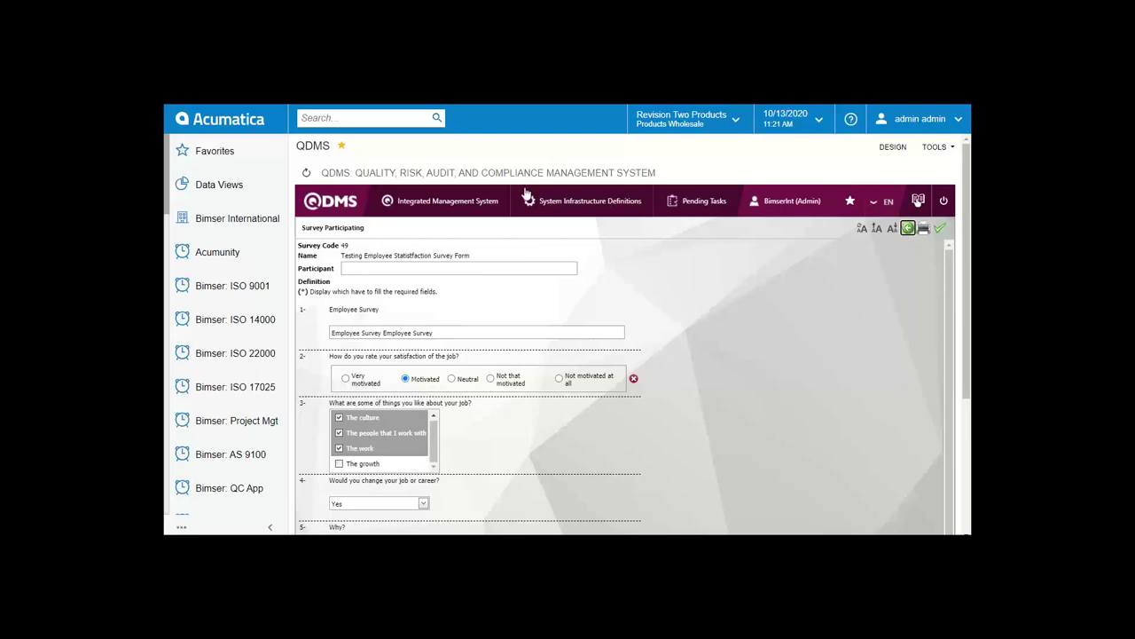
{"action": "mouse_move", "coordinate": [477, 214]}
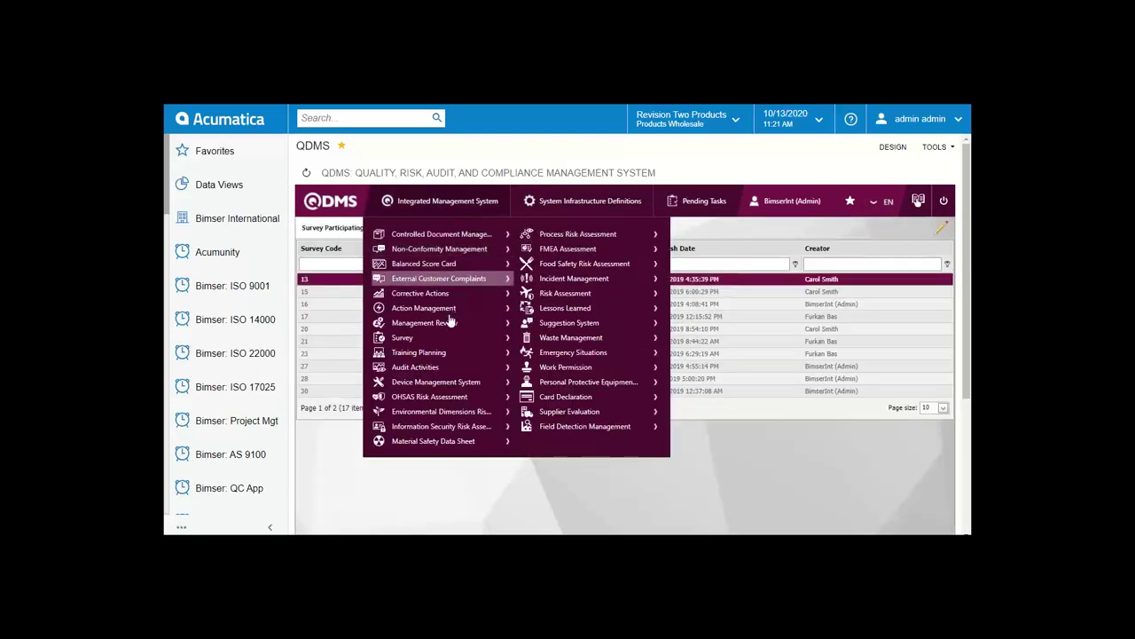
{"action": "mouse_move", "coordinate": [464, 339]}
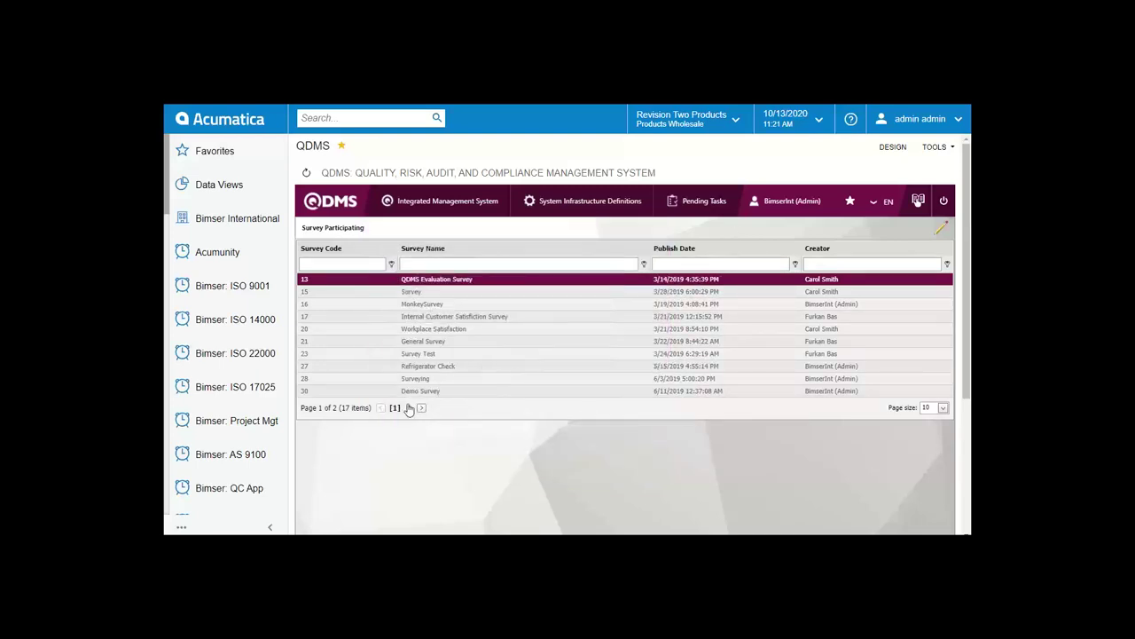
{"action": "left_click", "coordinate": [420, 407]}
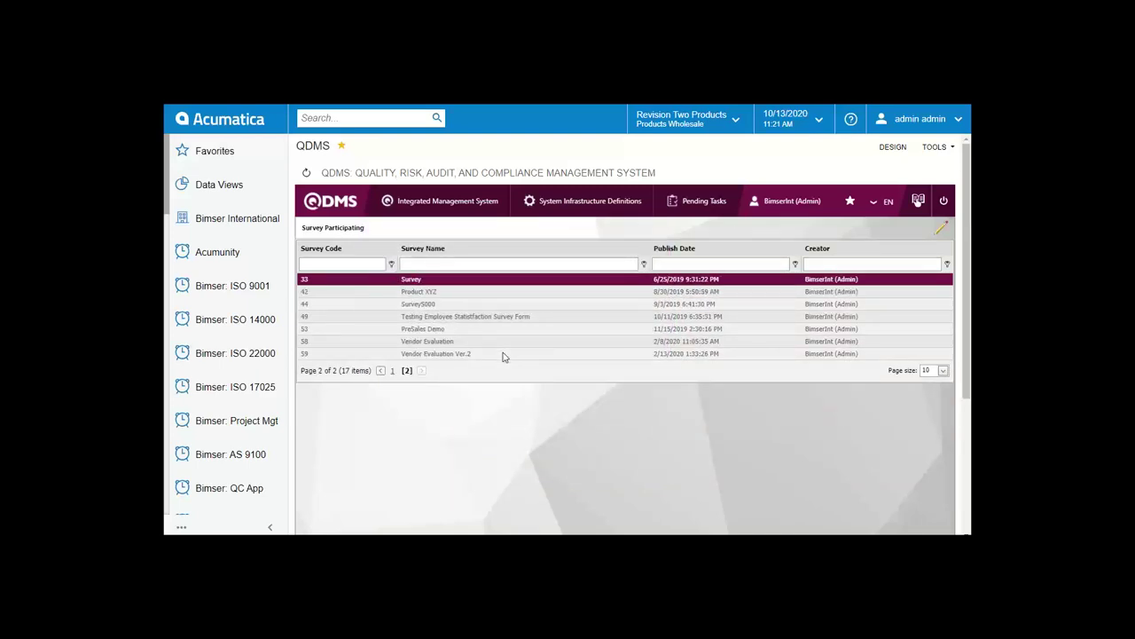
{"action": "left_click", "coordinate": [502, 354]}
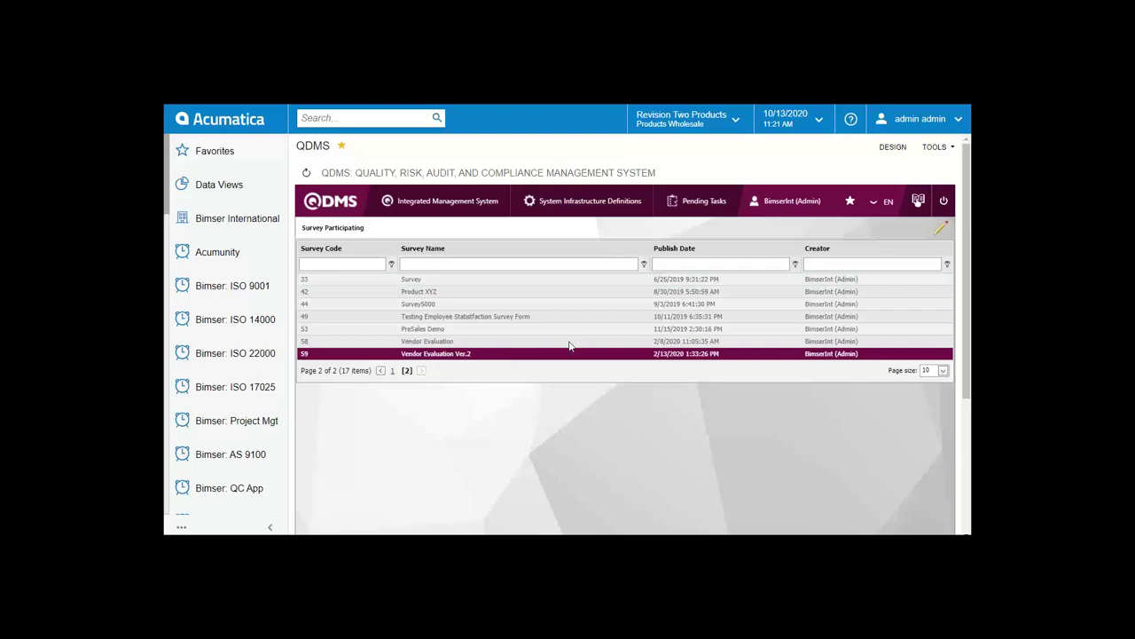
{"action": "left_click", "coordinate": [941, 229]}
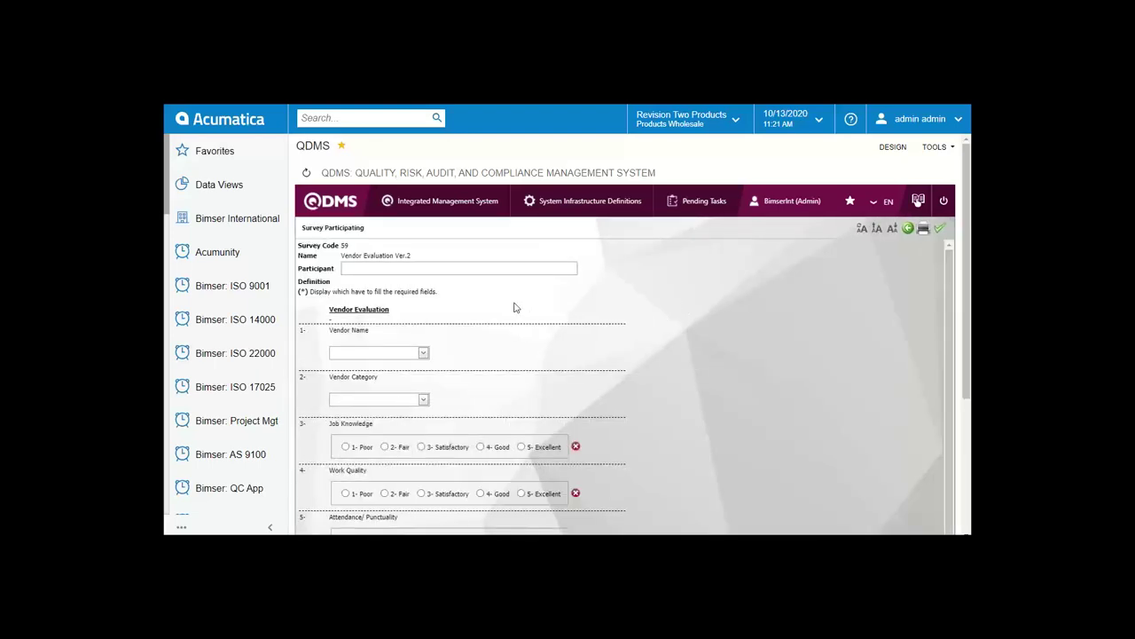
Step: Choose XYZ Company as the vendor with category Supportive Material
{"action": "left_click", "coordinate": [423, 353]}
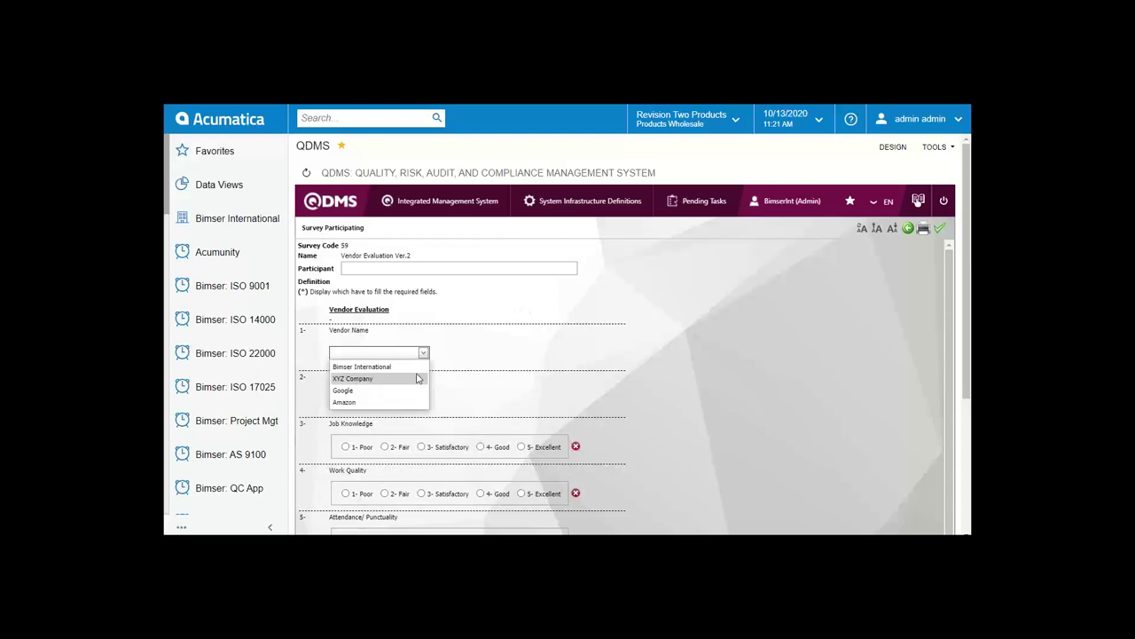
{"action": "left_click", "coordinate": [417, 379]}
{"action": "scroll", "coordinate": [457, 355], "scroll_direction": "down", "scroll_amount": 1}
{"action": "left_click", "coordinate": [424, 308]}
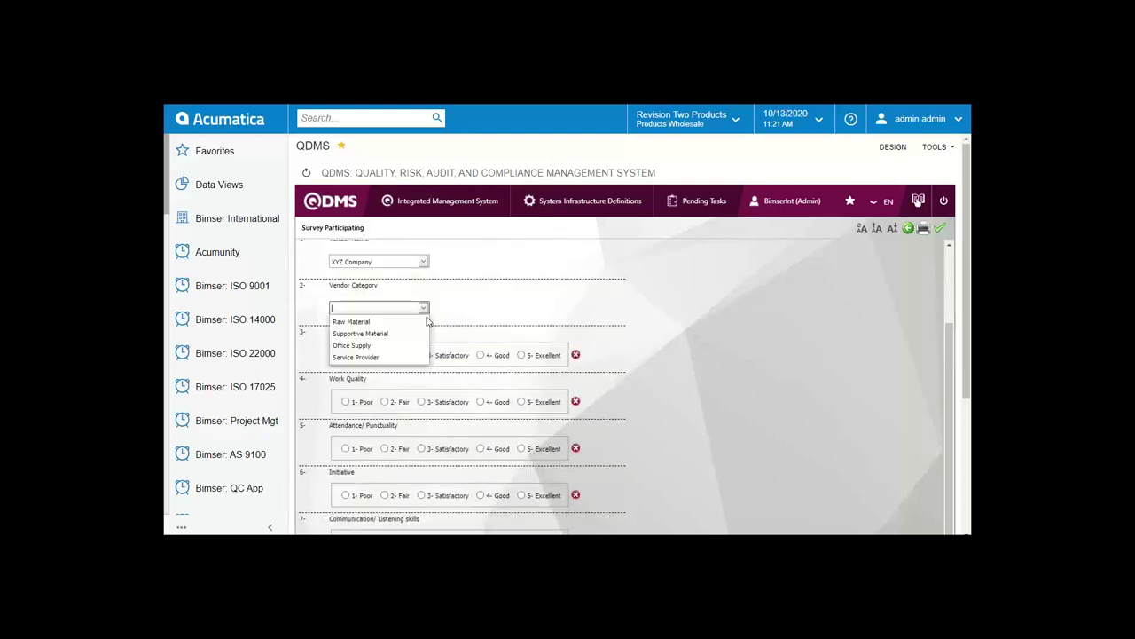
{"action": "left_click", "coordinate": [416, 334]}
{"action": "scroll", "coordinate": [395, 275], "scroll_direction": "up", "scroll_amount": 1}
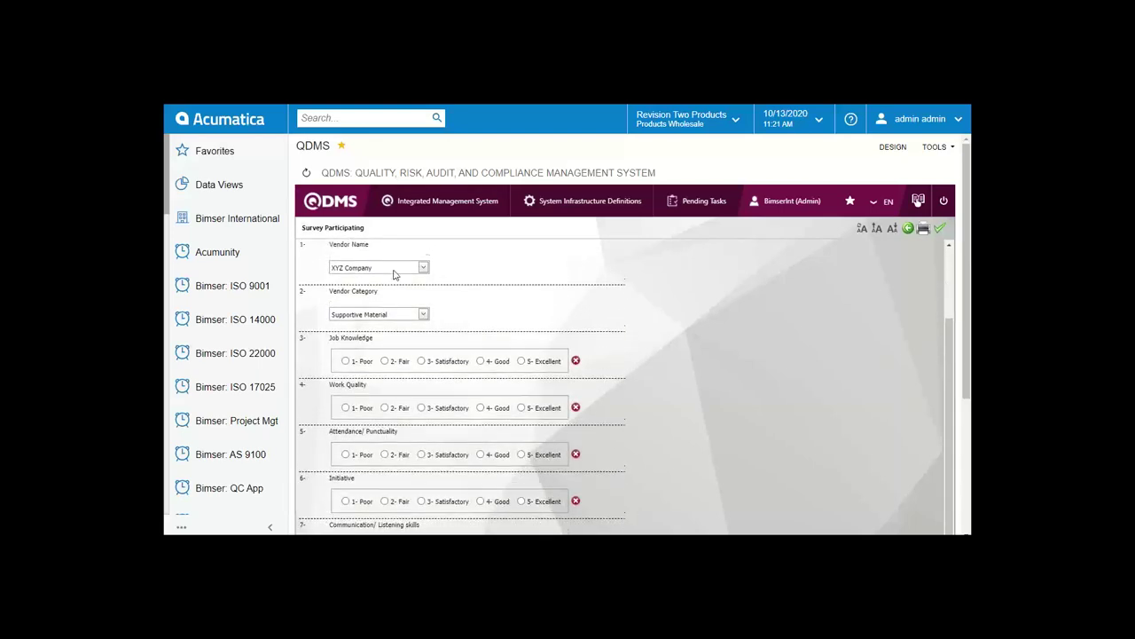
{"action": "scroll", "coordinate": [395, 275], "scroll_direction": "up", "scroll_amount": 1}
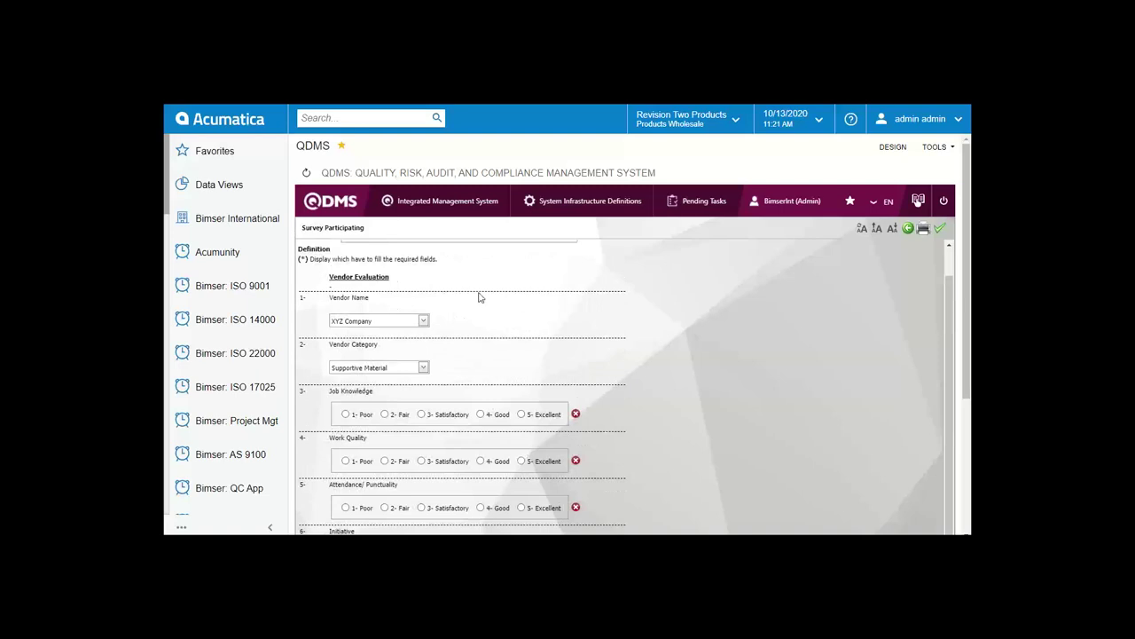
{"action": "scroll", "coordinate": [479, 297], "scroll_direction": "down", "scroll_amount": 1}
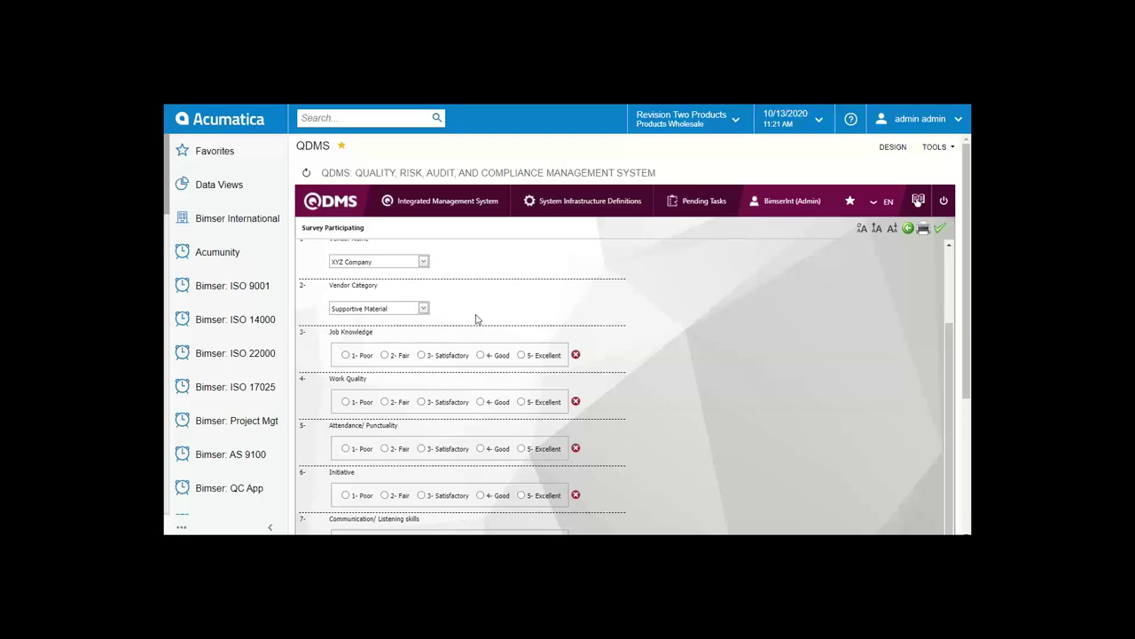
{"action": "scroll", "coordinate": [483, 311], "scroll_direction": "down", "scroll_amount": 1}
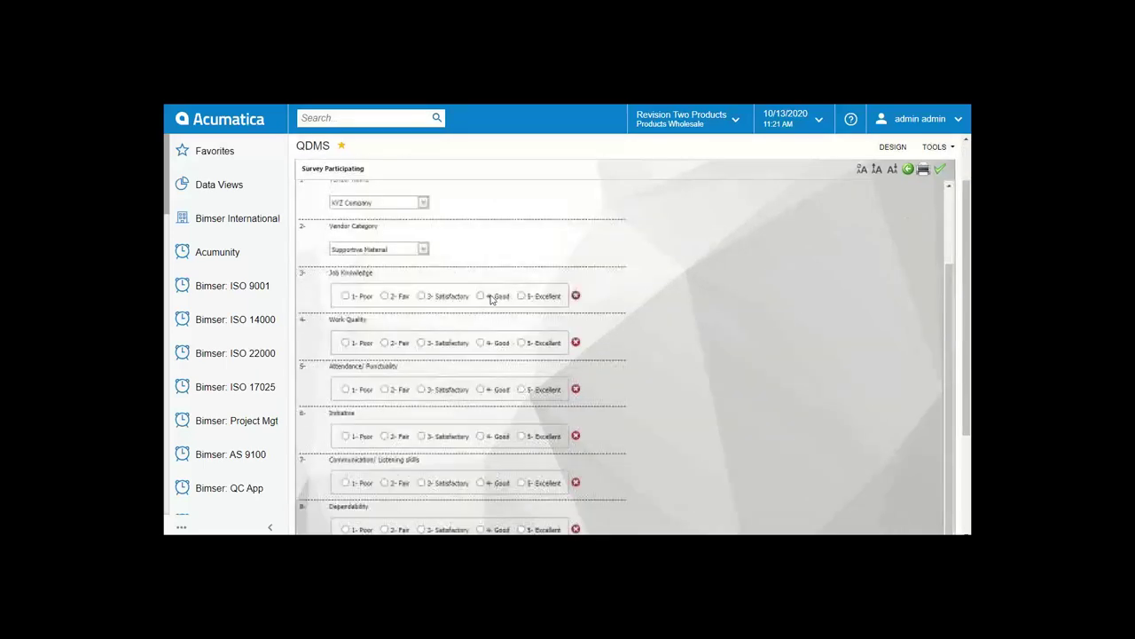
Step: Rate Job Knowledge 4-Good and Work Quality 3-Satisfactory
{"action": "left_click", "coordinate": [520, 295]}
{"action": "left_click", "coordinate": [480, 295]}
{"action": "left_click", "coordinate": [478, 343]}
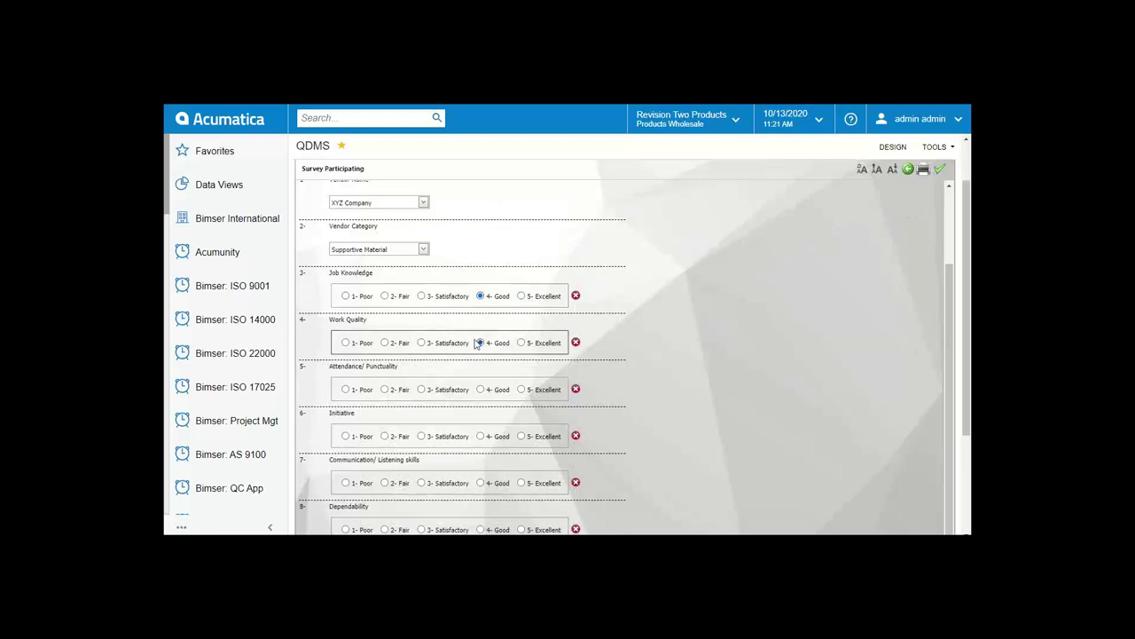
{"action": "left_click", "coordinate": [421, 343]}
{"action": "scroll", "coordinate": [437, 350], "scroll_direction": "down", "scroll_amount": 1}
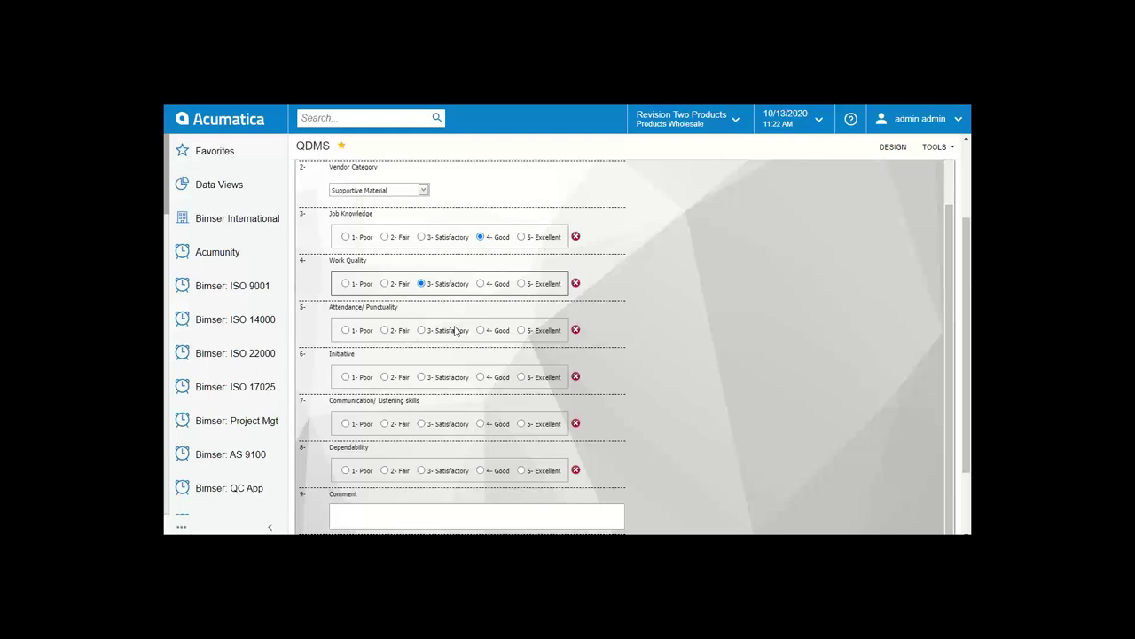
{"action": "scroll", "coordinate": [631, 225], "scroll_direction": "up", "scroll_amount": 4}
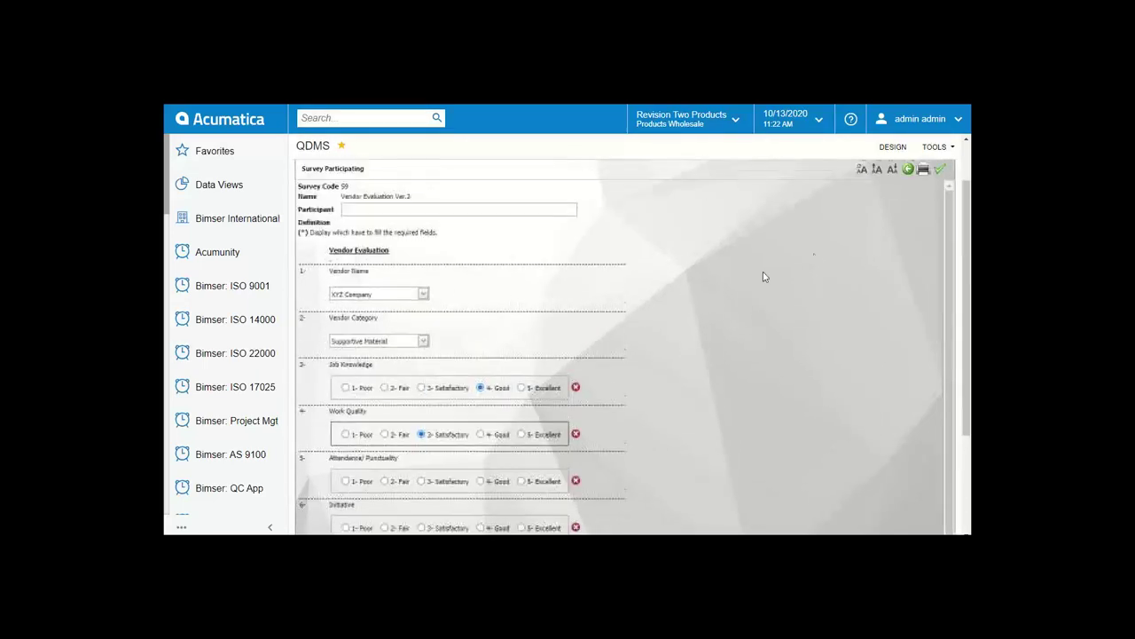
{"action": "scroll", "coordinate": [730, 248], "scroll_direction": "up", "scroll_amount": 1}
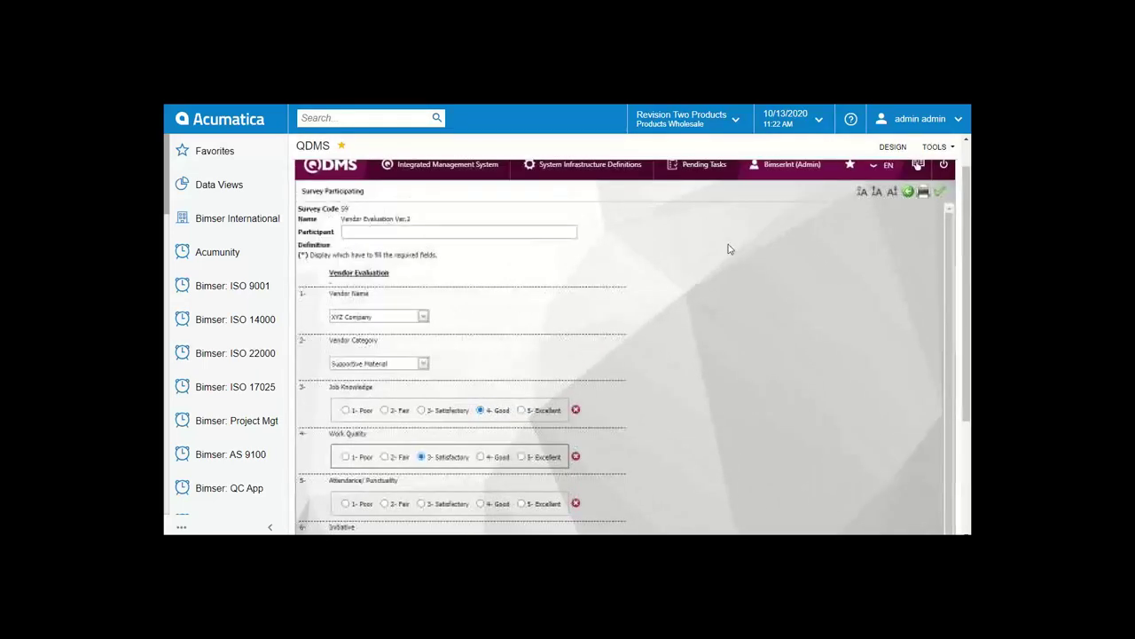
{"action": "left_click", "coordinate": [443, 201]}
Step: After the QDMS Evaluation Survey results are refused, list the Transportation Survey's respondents instead
{"action": "mouse_move", "coordinate": [426, 337]}
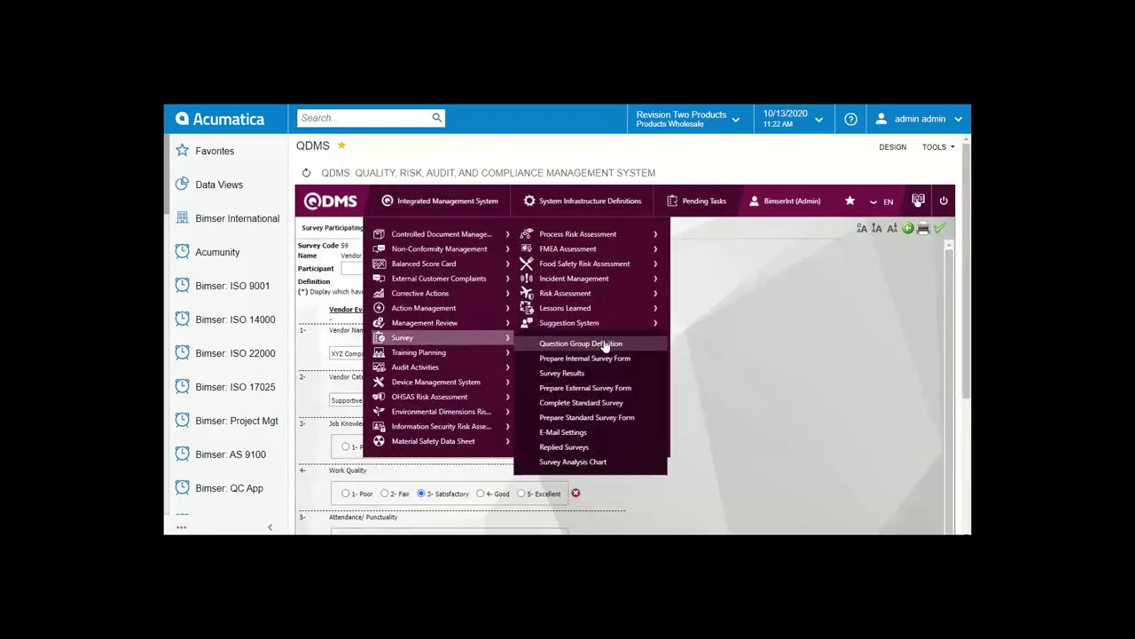
{"action": "left_click", "coordinate": [605, 373]}
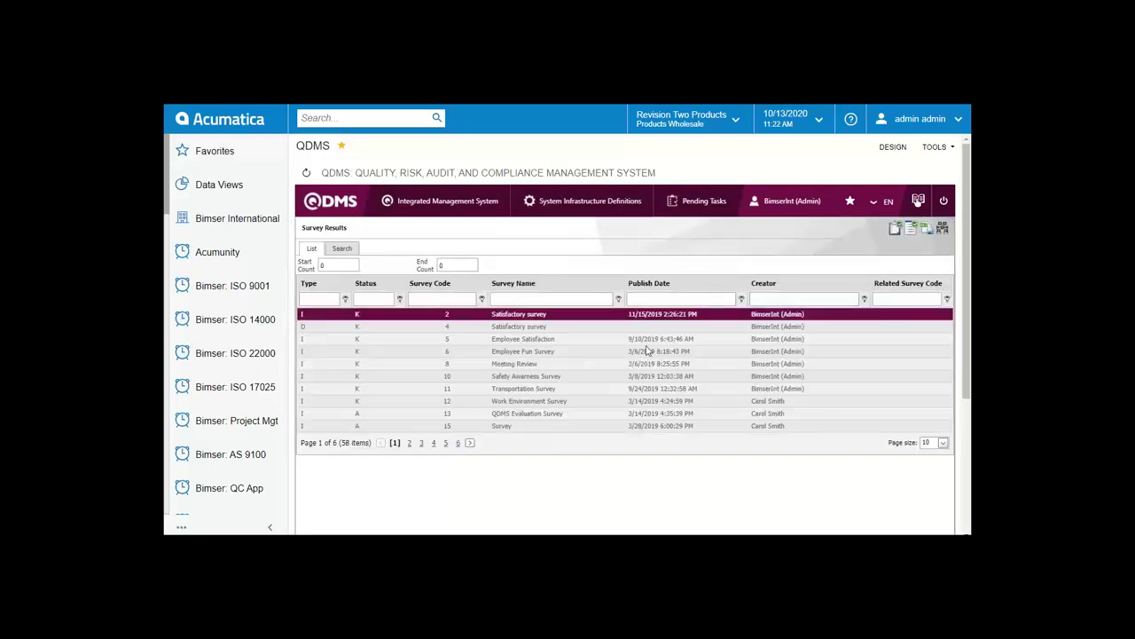
{"action": "left_click", "coordinate": [575, 412]}
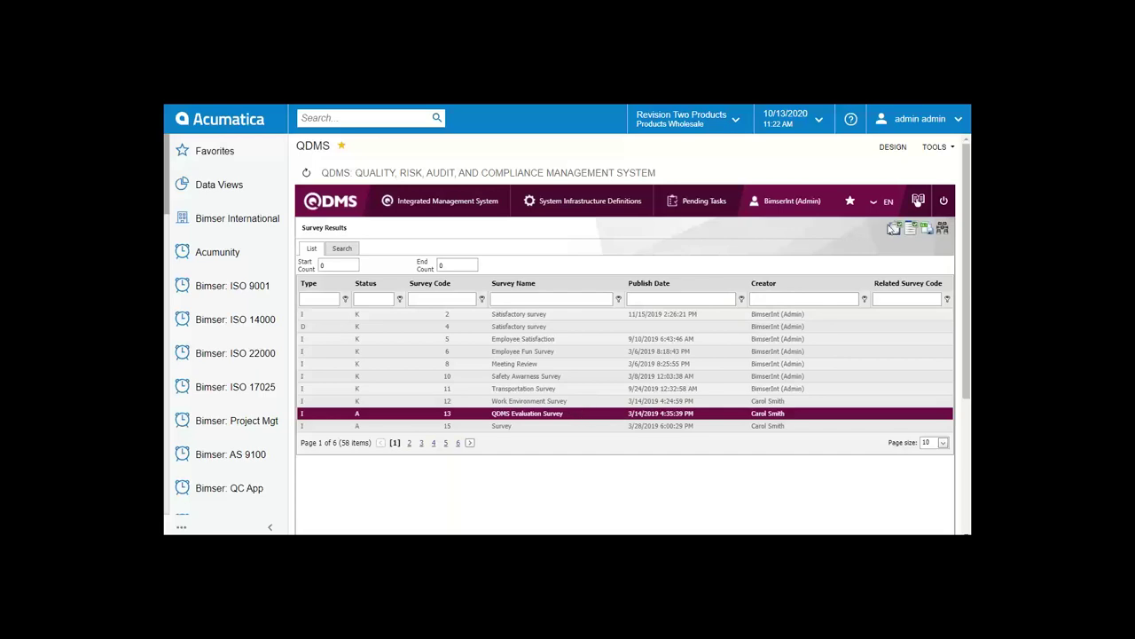
{"action": "left_click", "coordinate": [895, 229]}
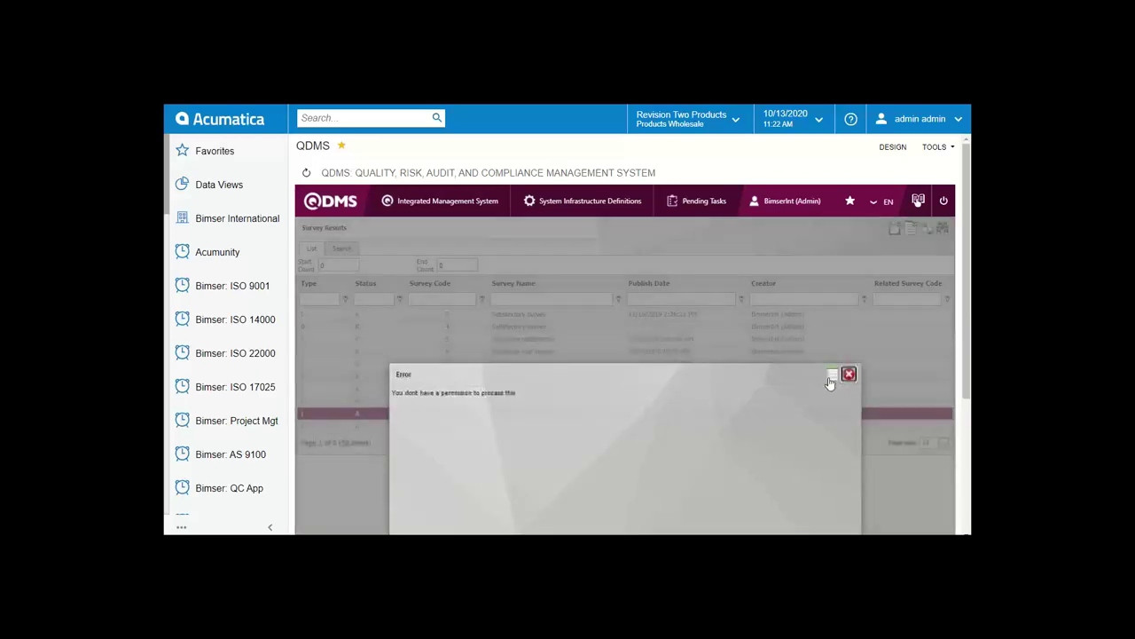
{"action": "left_click", "coordinate": [849, 375]}
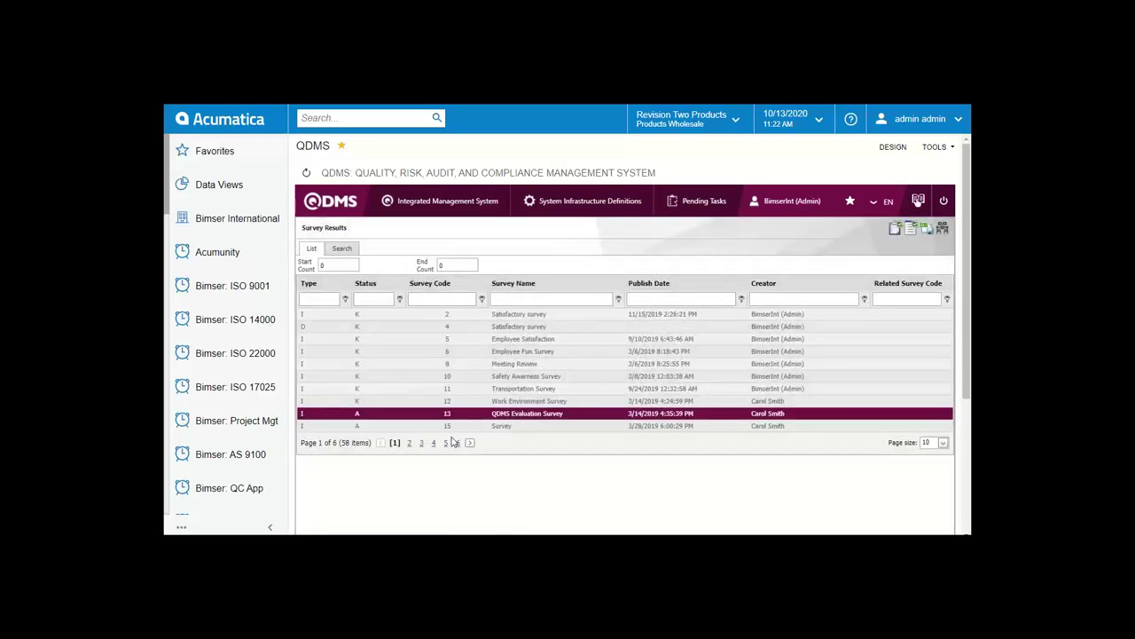
{"action": "left_click", "coordinate": [565, 389]}
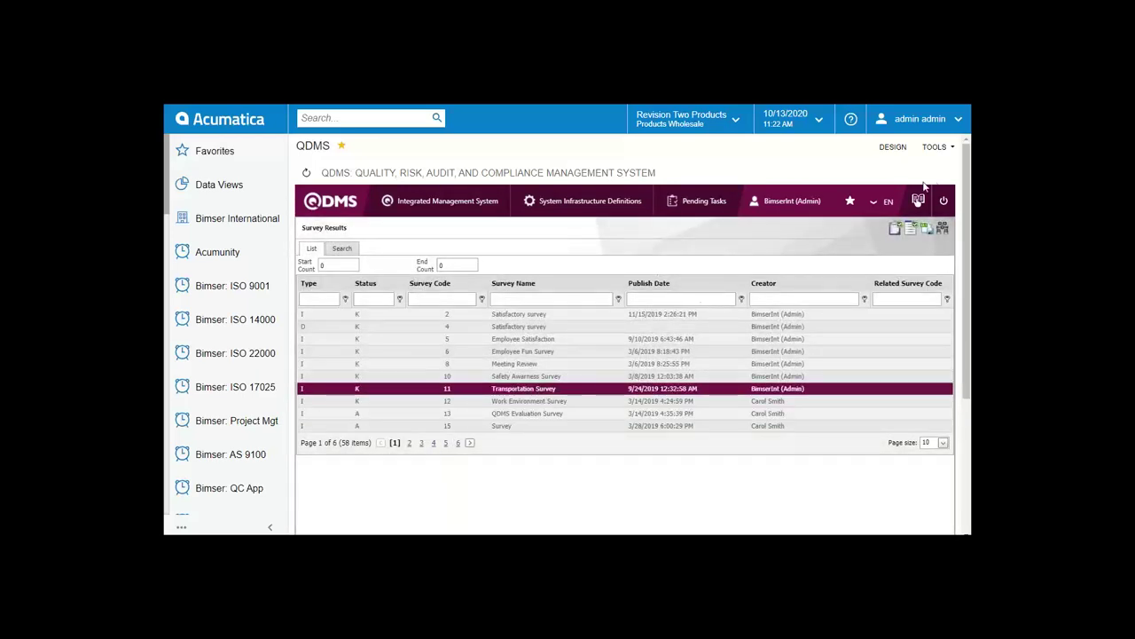
{"action": "left_click", "coordinate": [910, 229]}
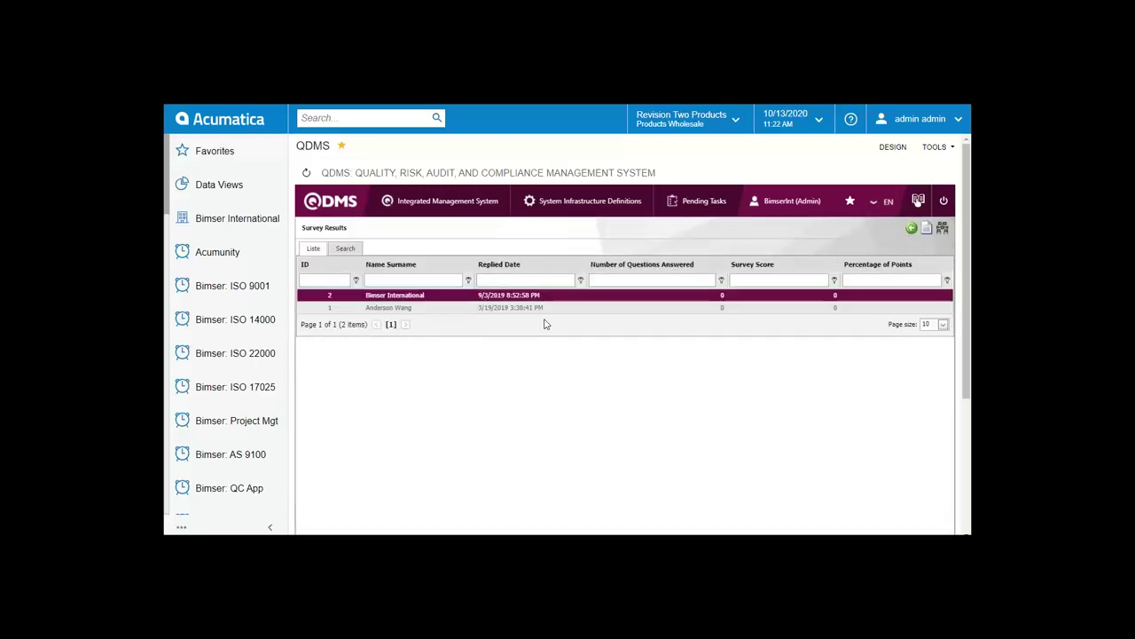
Step: View Bimser International's Transportation Survey answers (30–60 minute commute, Driving), then return to the survey list
{"action": "left_click", "coordinate": [536, 308]}
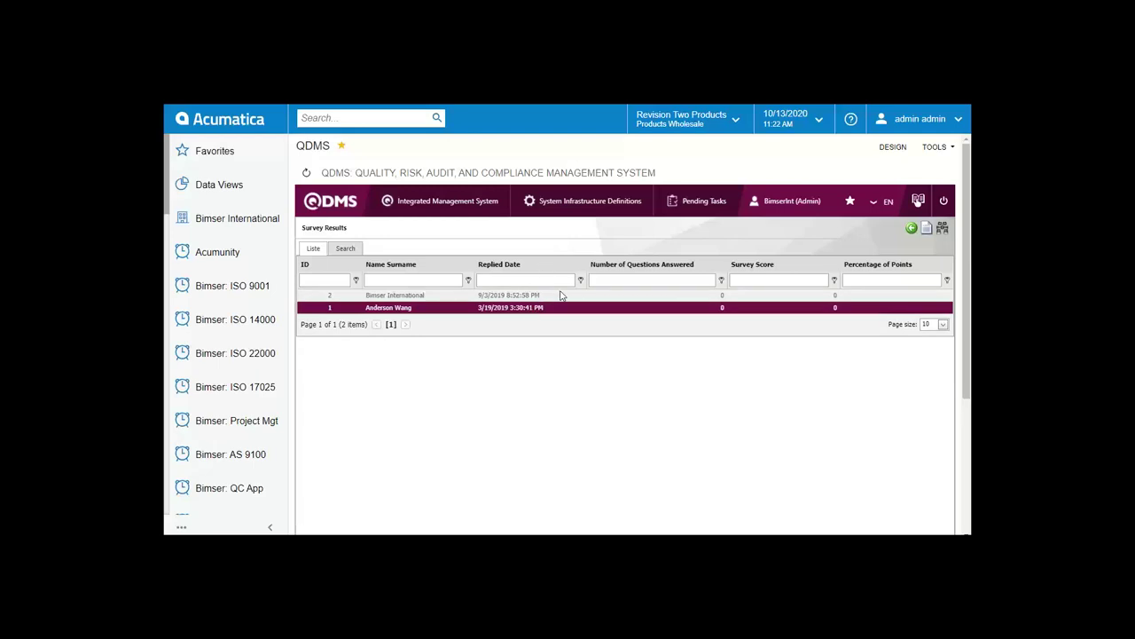
{"action": "left_click", "coordinate": [562, 295]}
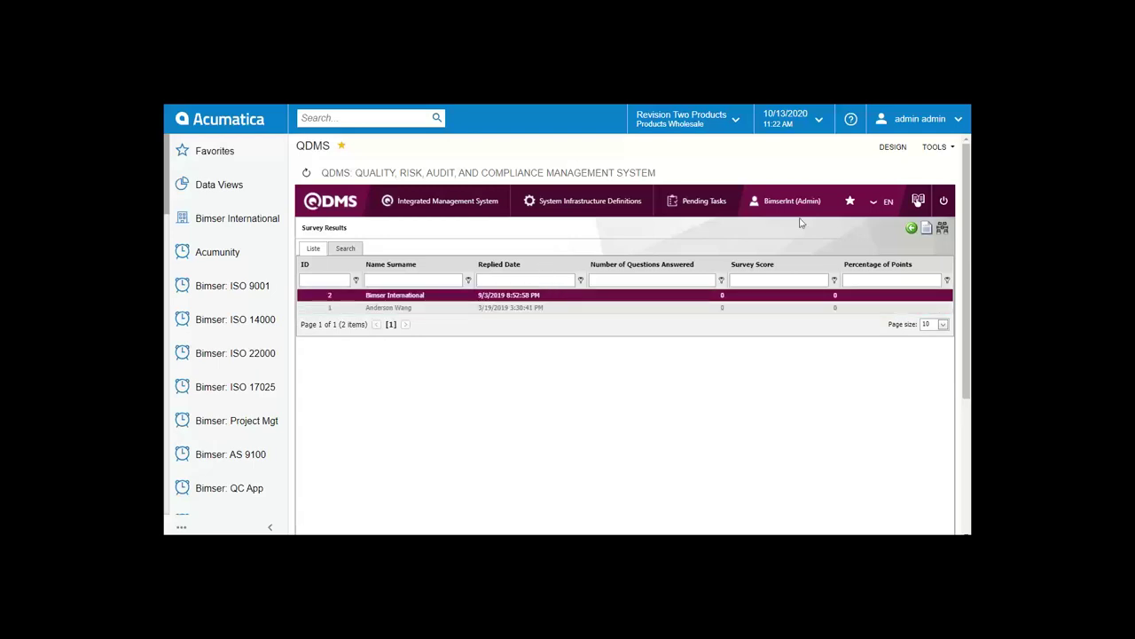
{"action": "left_click", "coordinate": [928, 229]}
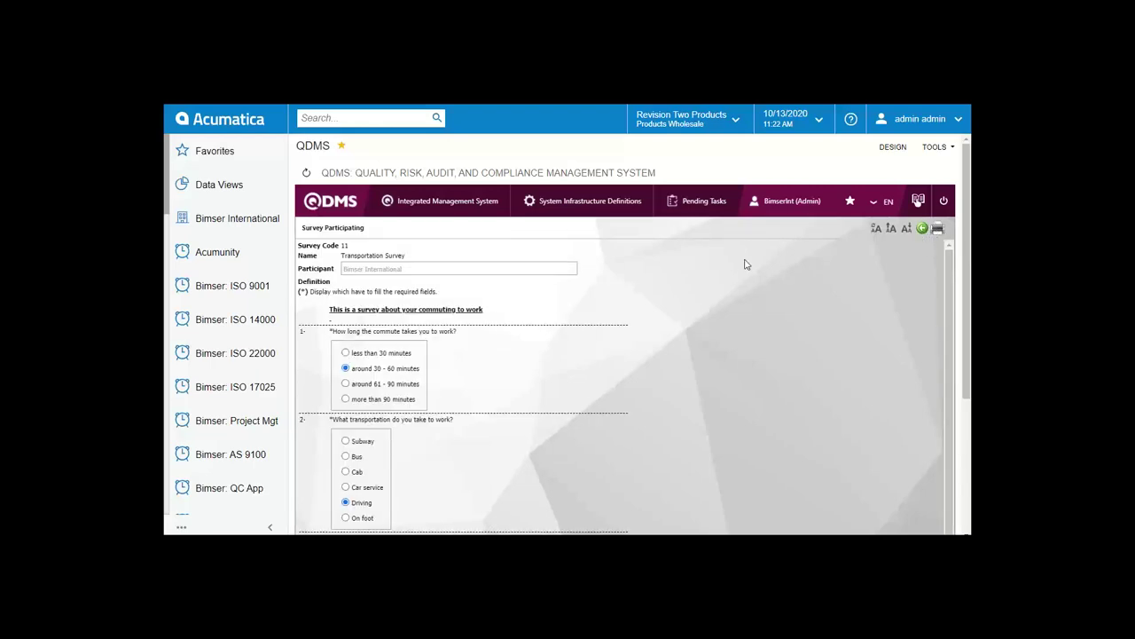
{"action": "scroll", "coordinate": [749, 267], "scroll_direction": "down", "scroll_amount": 1}
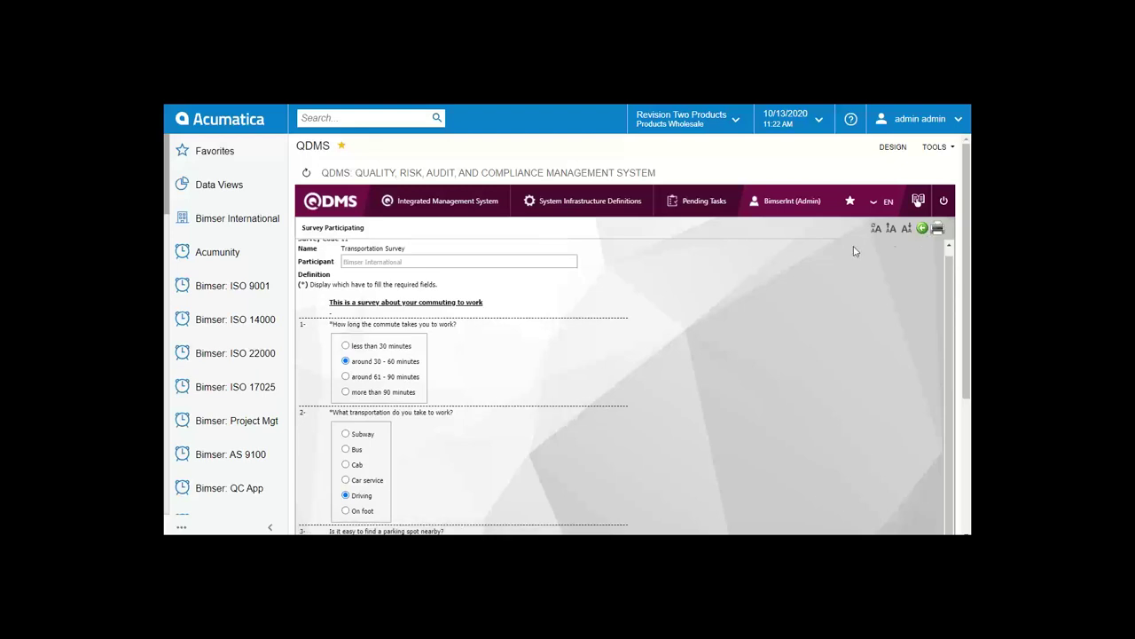
{"action": "left_click", "coordinate": [920, 229]}
{"action": "left_click", "coordinate": [912, 229]}
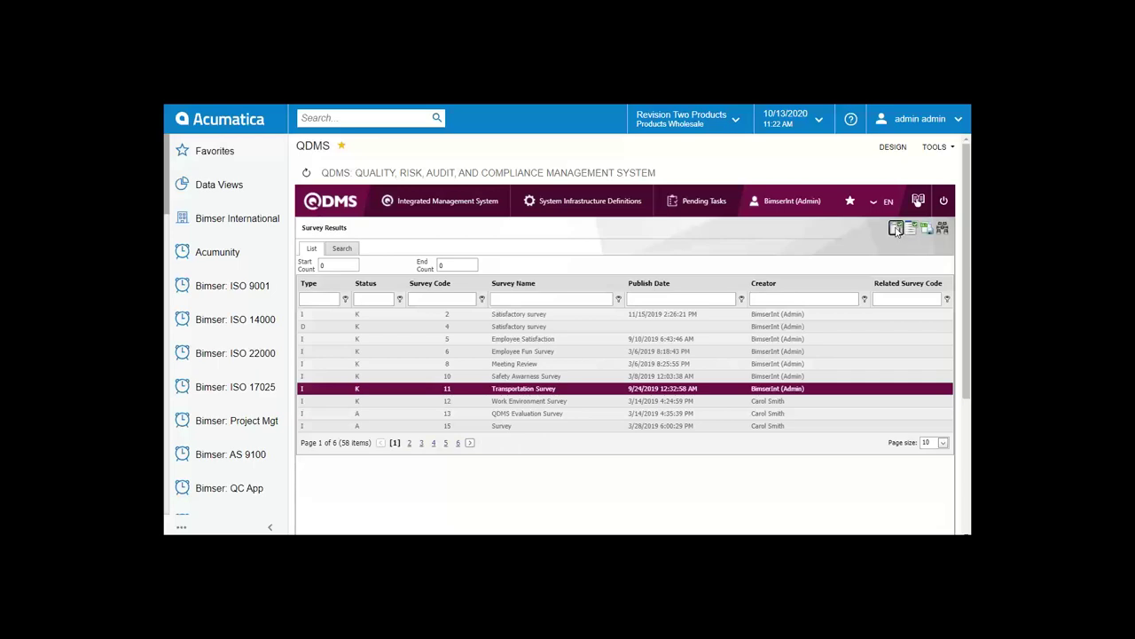
Step: Review the Transportation Survey report: 2/2 participation, Subway and Driving 50% each, then go back
{"action": "left_click", "coordinate": [896, 229]}
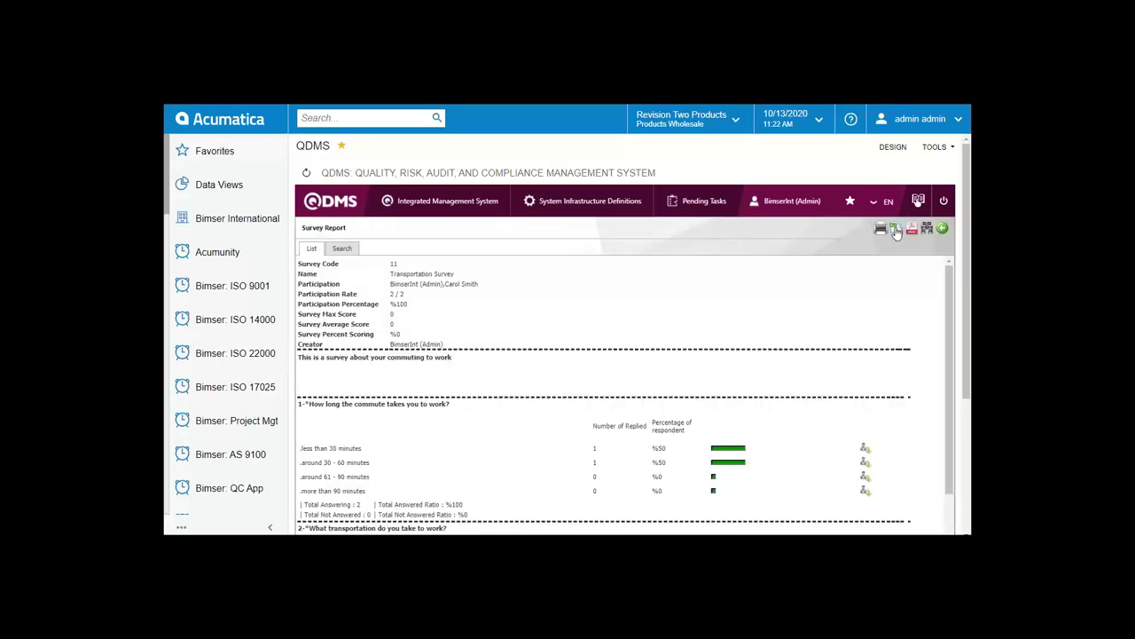
{"action": "scroll", "coordinate": [740, 325], "scroll_direction": "down", "scroll_amount": 3}
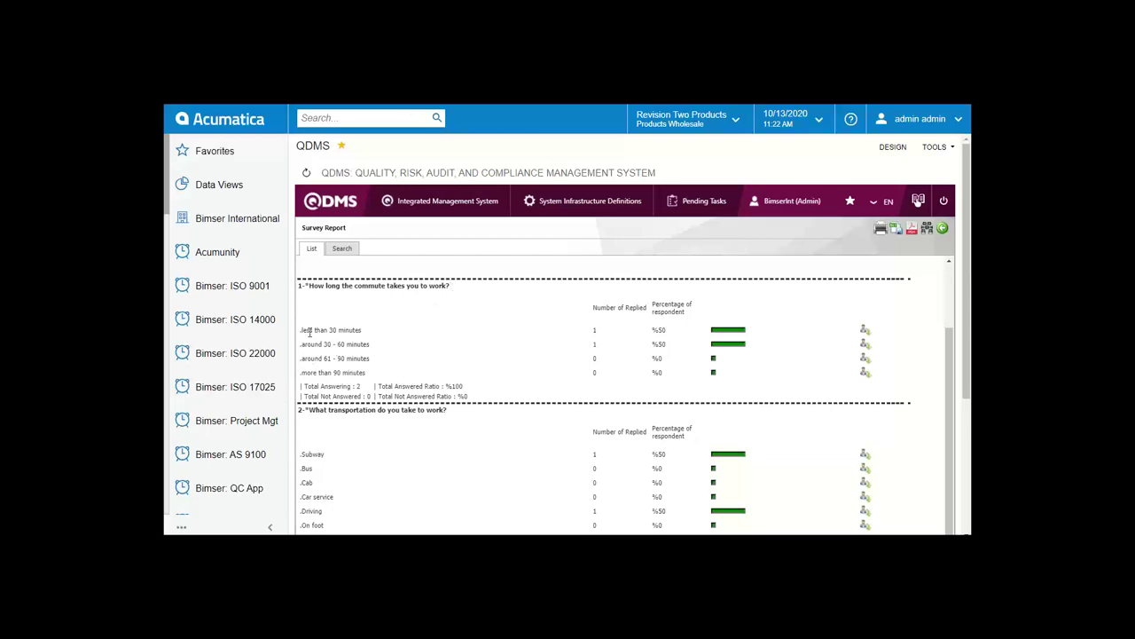
{"action": "left_click_drag", "start_coordinate": [313, 330], "coordinate": [345, 331]}
{"action": "left_click", "coordinate": [345, 331]}
{"action": "scroll", "coordinate": [674, 321], "scroll_direction": "down", "scroll_amount": 3}
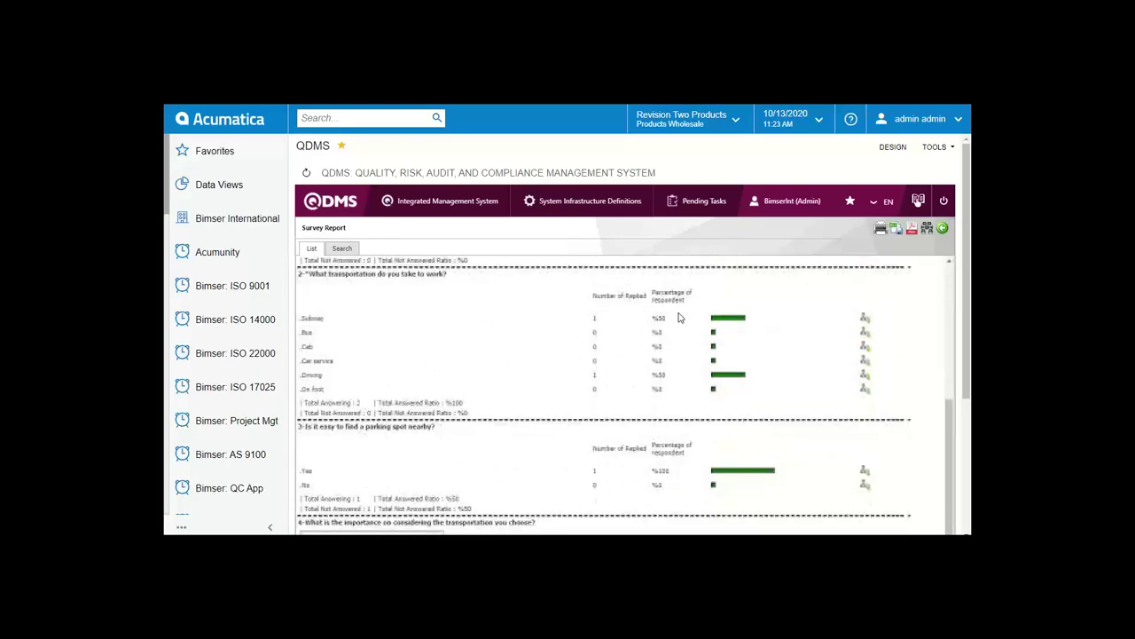
{"action": "scroll", "coordinate": [862, 313], "scroll_direction": "up", "scroll_amount": 2}
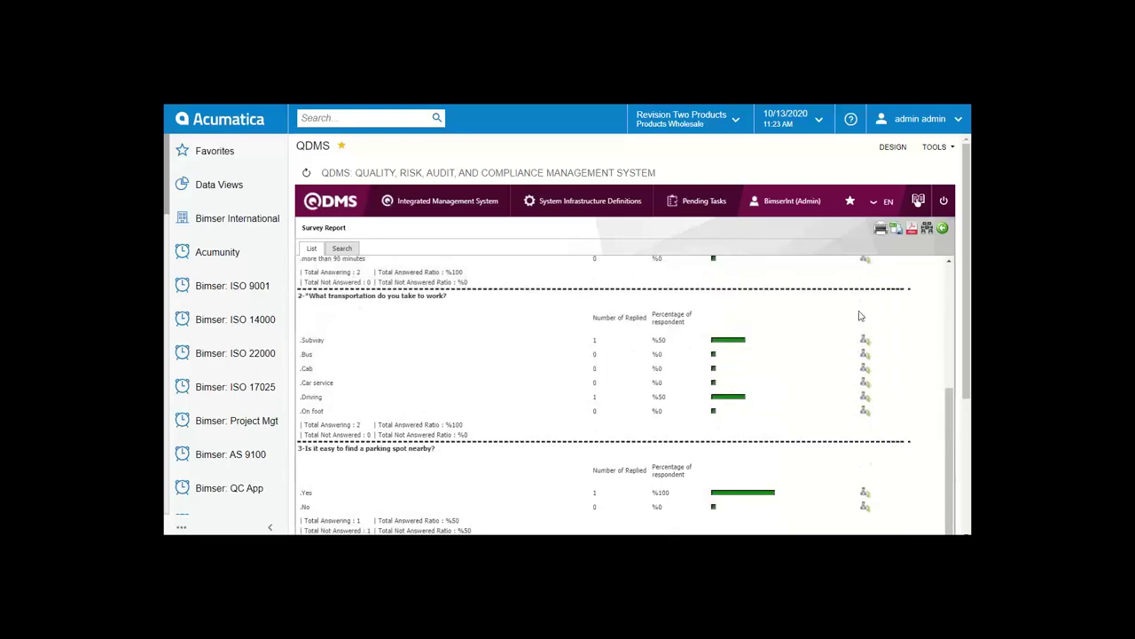
{"action": "scroll", "coordinate": [858, 314], "scroll_direction": "up", "scroll_amount": 5}
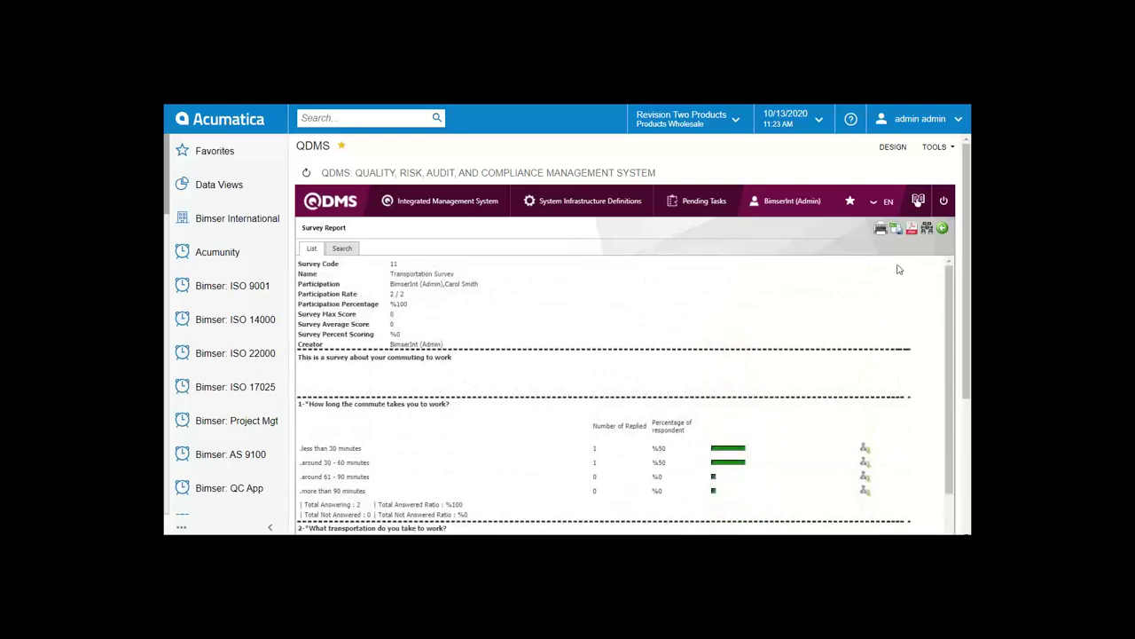
{"action": "left_click", "coordinate": [943, 229]}
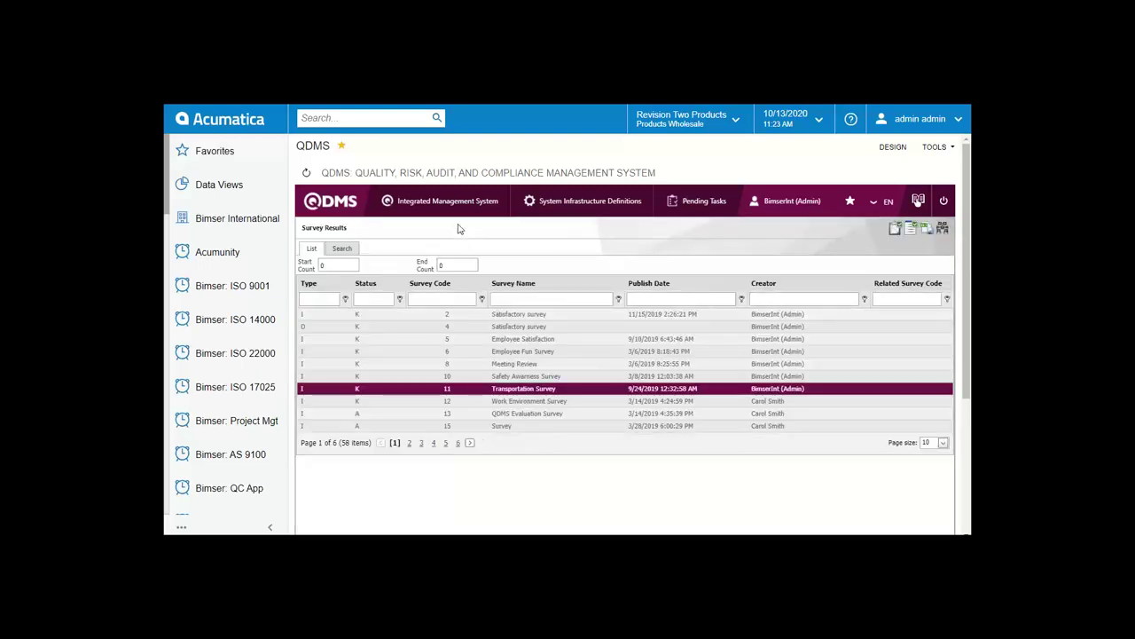
Step: Go to Integrated Management System > Incident Management > Dashboard
{"action": "mouse_move", "coordinate": [458, 230]}
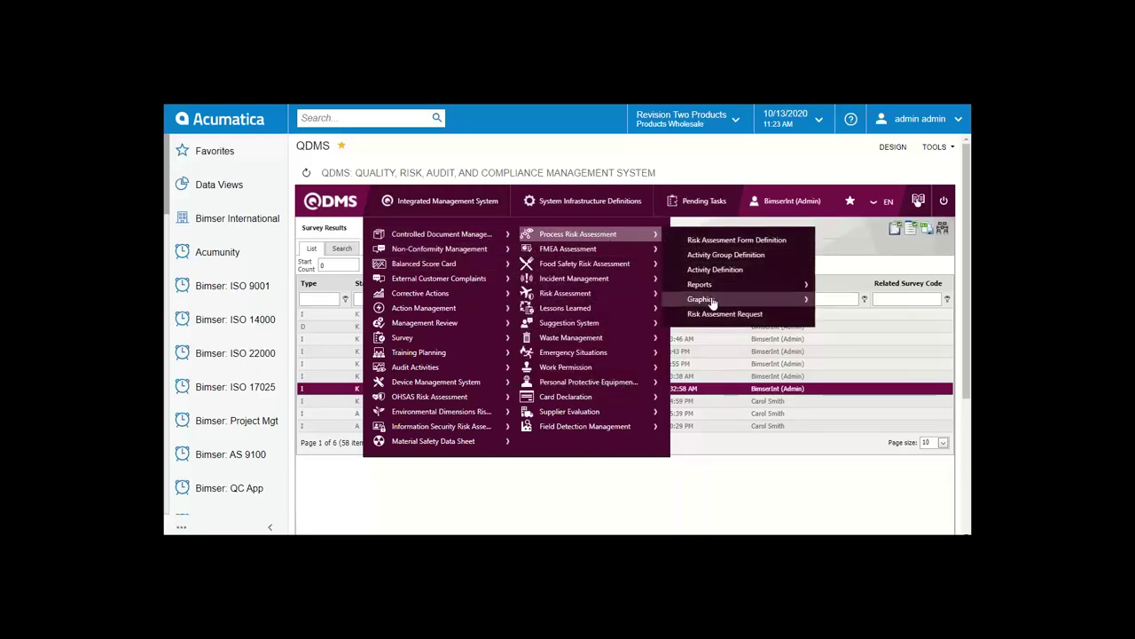
{"action": "mouse_move", "coordinate": [641, 280]}
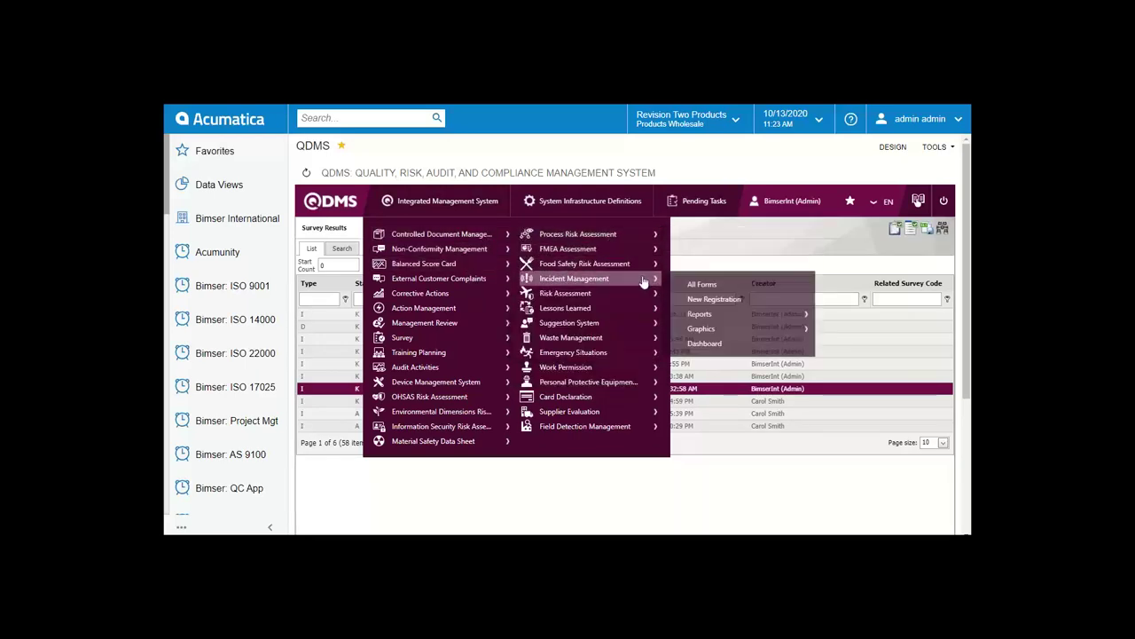
{"action": "left_click", "coordinate": [706, 344]}
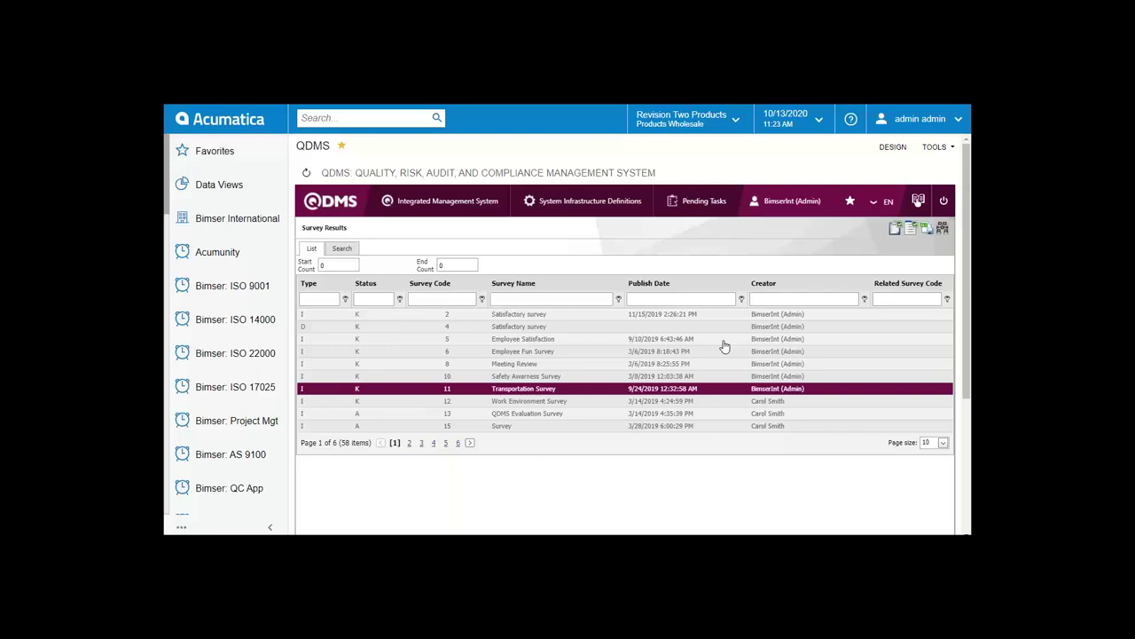
{"action": "double_click", "coordinate": [724, 346]}
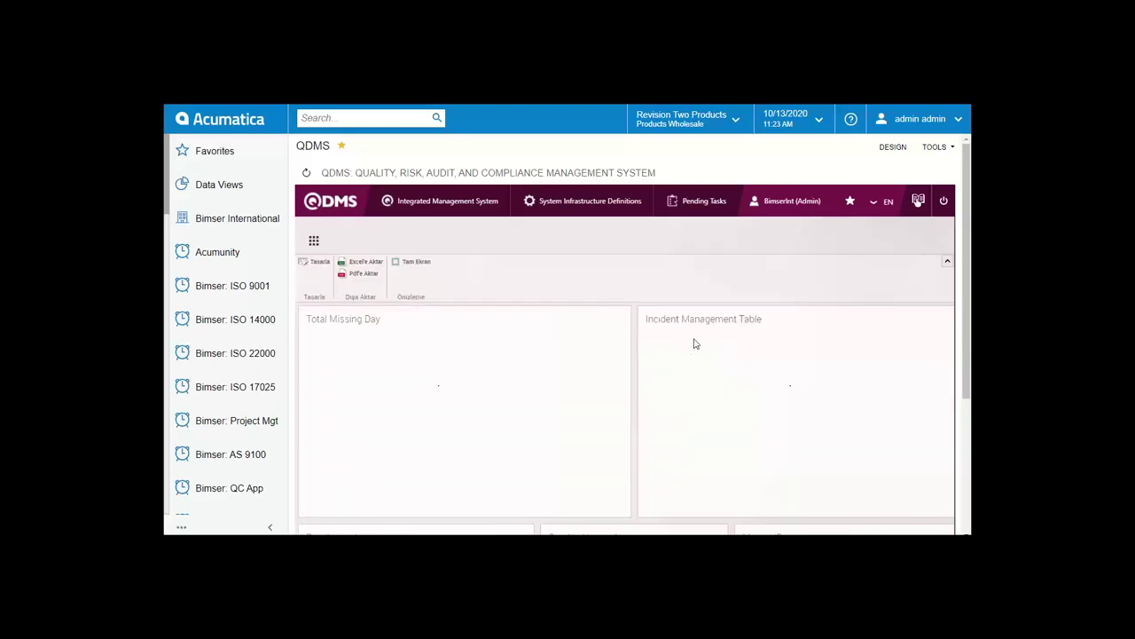
Step: Scroll through the loaded Total Missing Day bars, incident table and three incident donut charts
{"action": "scroll", "coordinate": [669, 360], "scroll_direction": "down", "scroll_amount": 3}
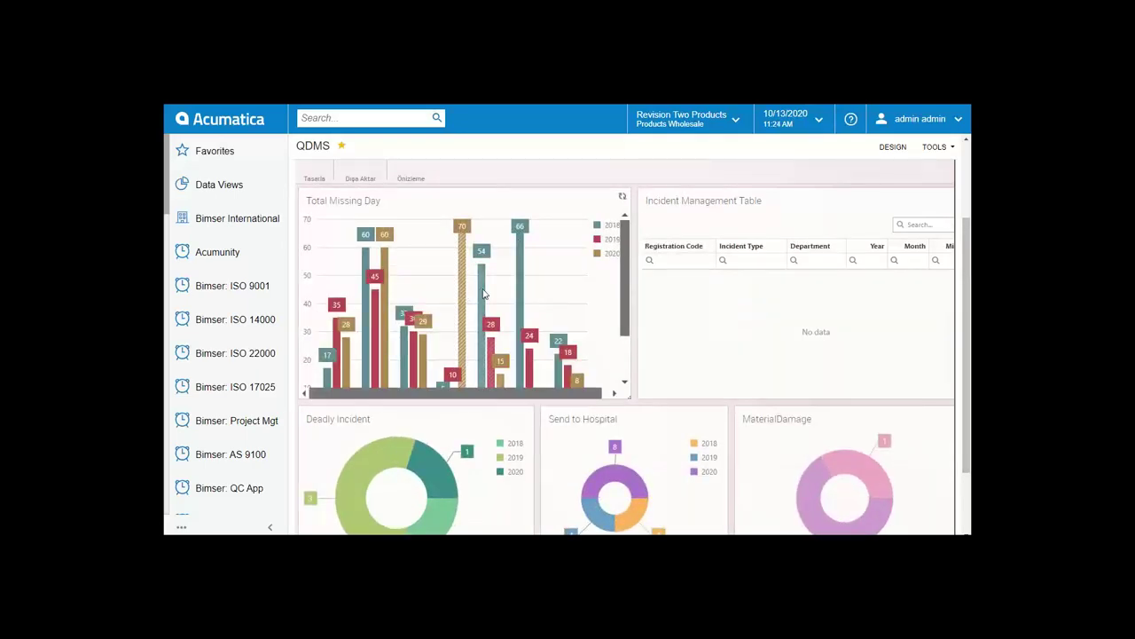
{"action": "scroll", "coordinate": [515, 321], "scroll_direction": "up", "scroll_amount": 1}
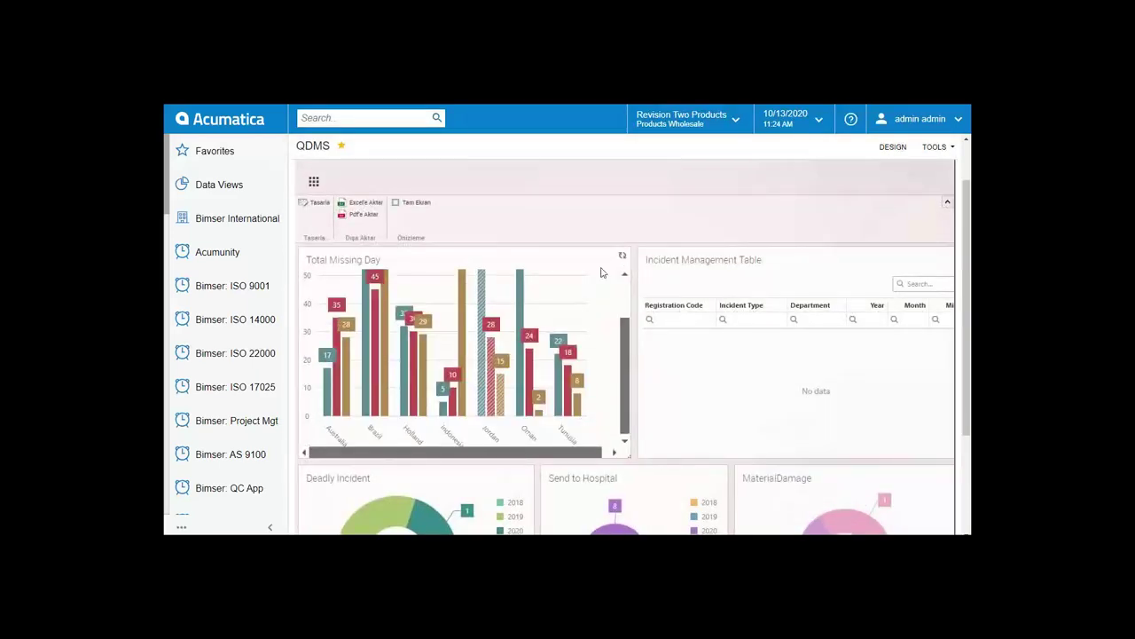
{"action": "scroll", "coordinate": [471, 293], "scroll_direction": "down", "scroll_amount": 1}
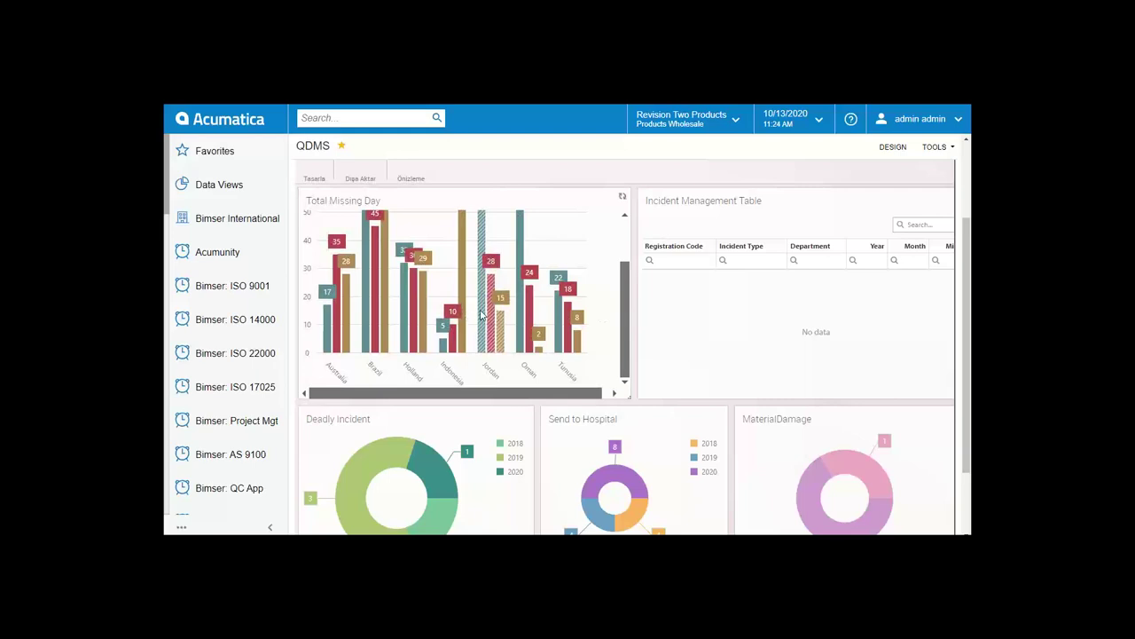
{"action": "scroll", "coordinate": [480, 315], "scroll_direction": "down", "scroll_amount": 1}
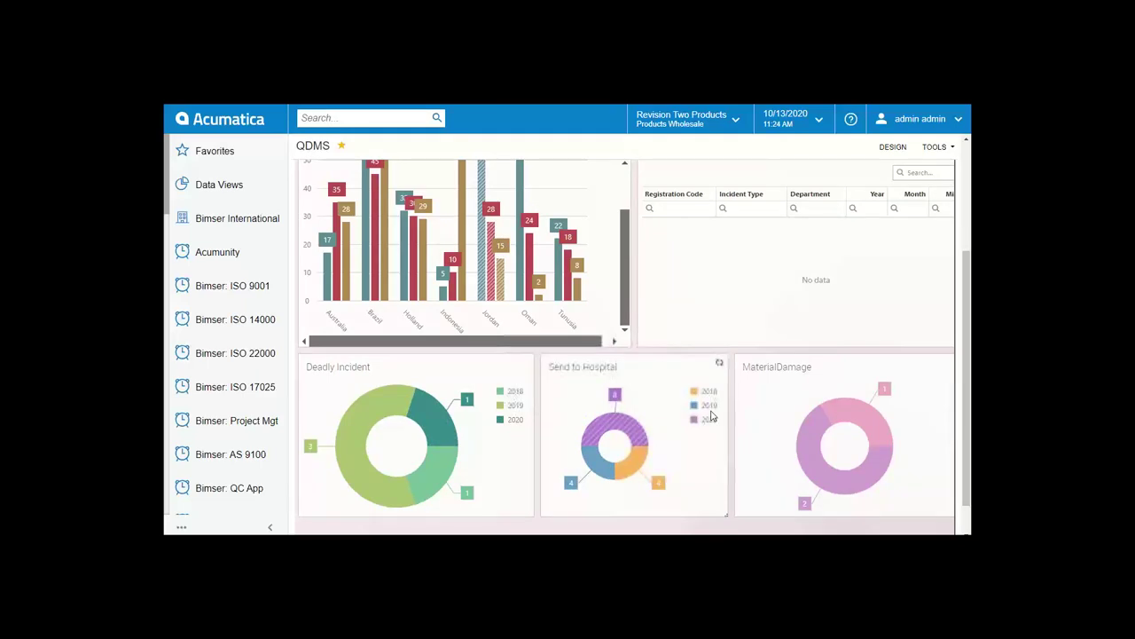
{"action": "scroll", "coordinate": [710, 417], "scroll_direction": "up", "scroll_amount": 1}
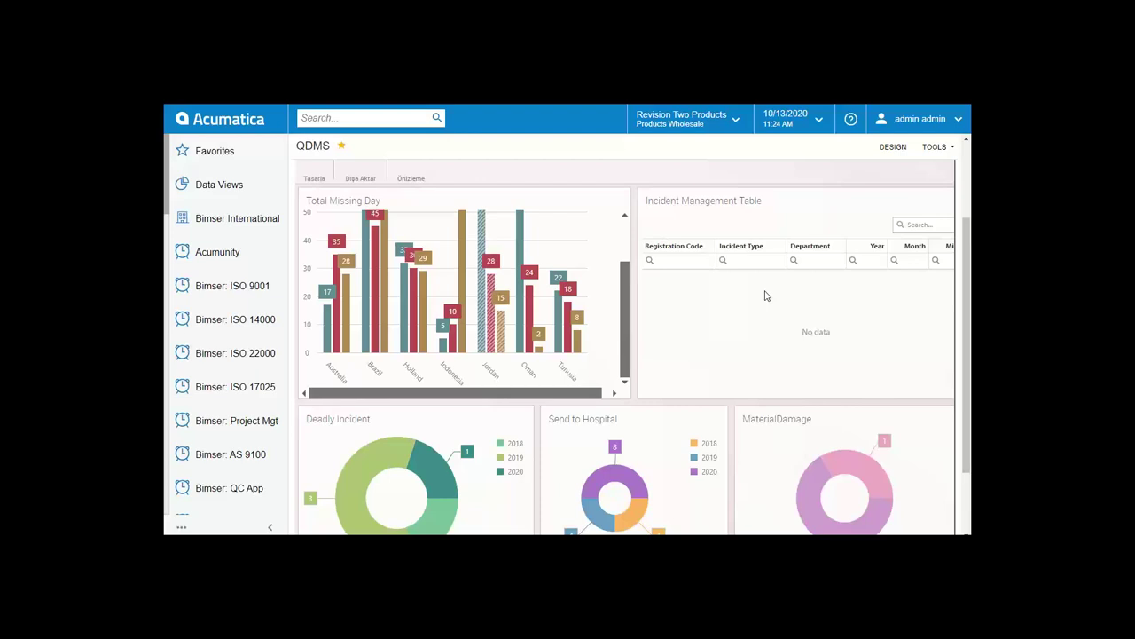
{"action": "scroll", "coordinate": [766, 295], "scroll_direction": "down", "scroll_amount": 1}
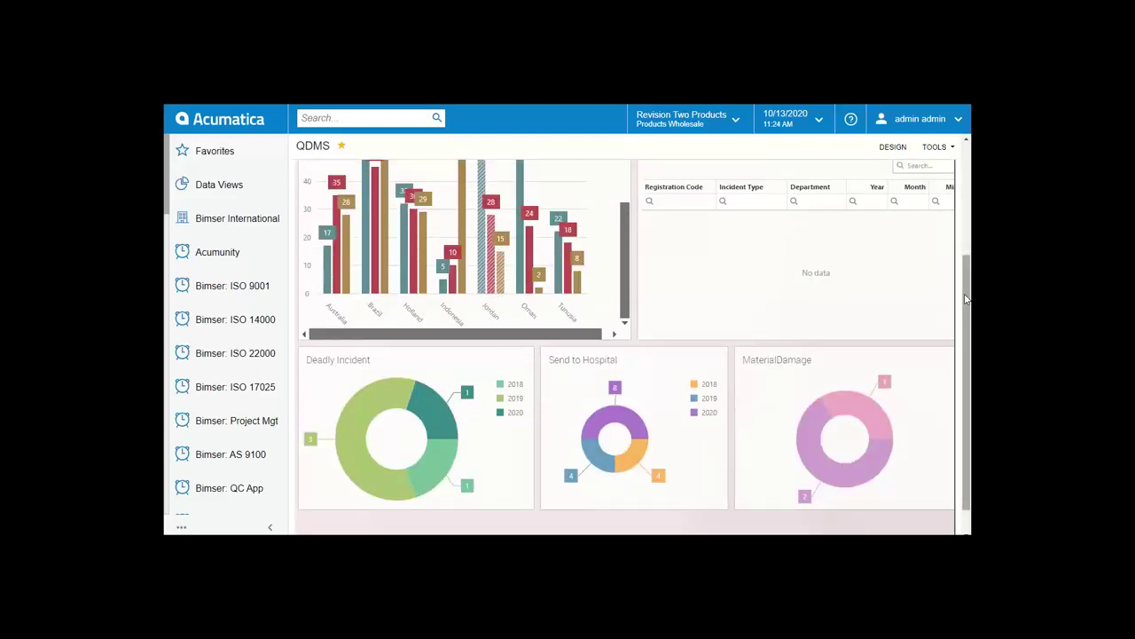